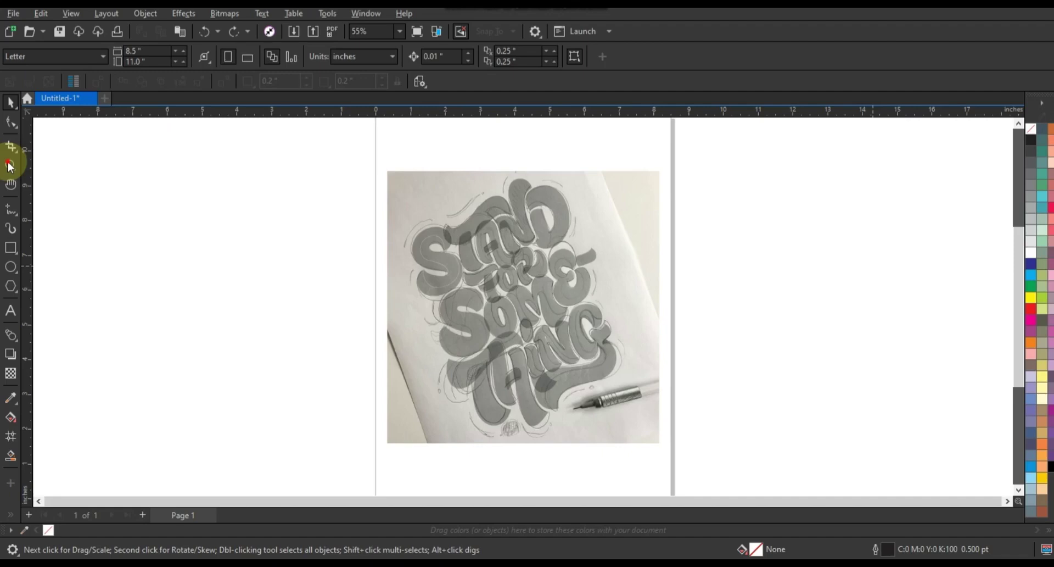
- Rotate the sketch photo clockwise to about 336.4° so the lettering sits more upright
click(10, 166)
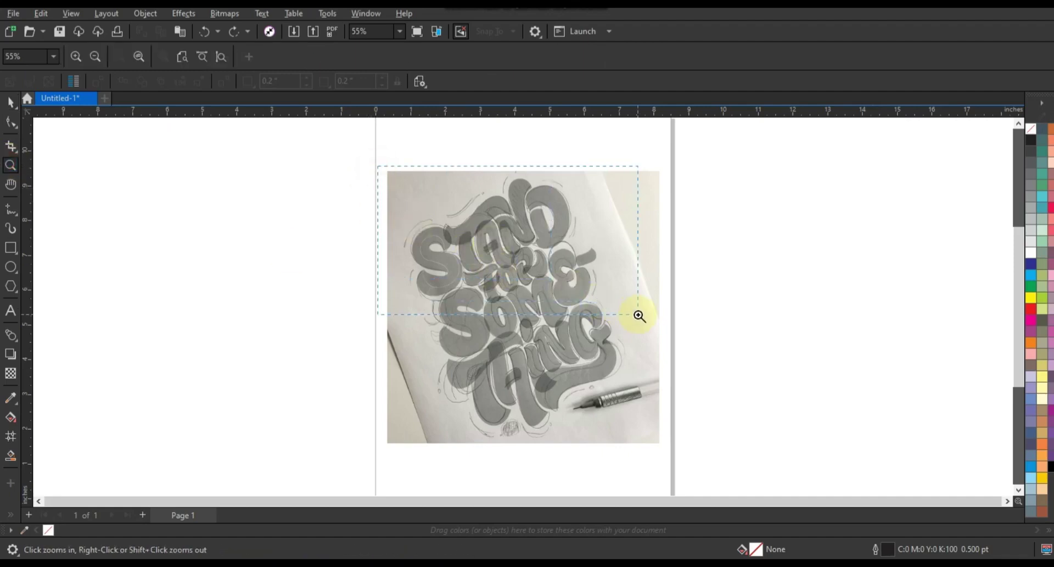
drag(639, 315, 640, 316)
key(shift+F4)
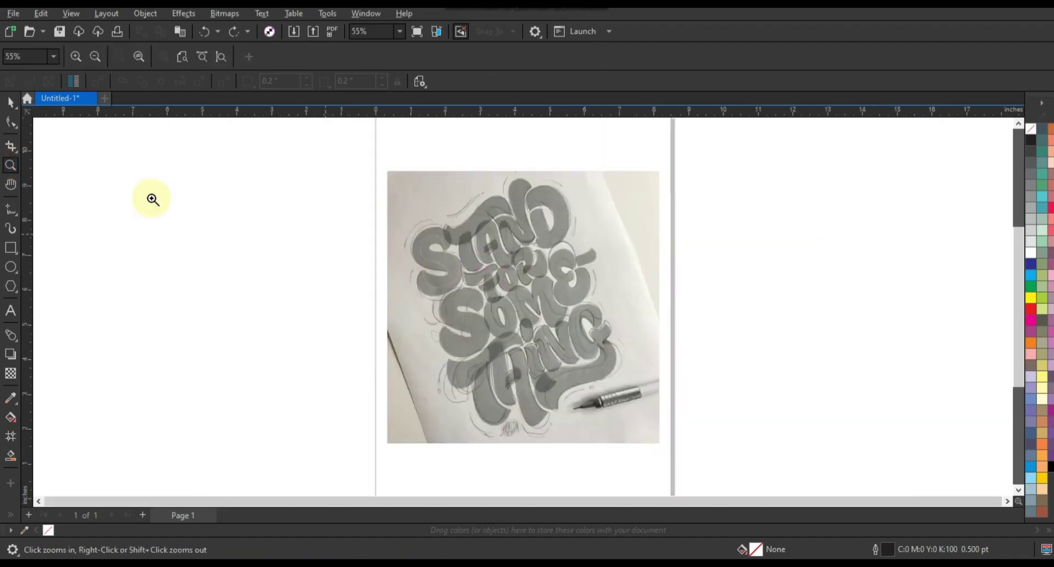
click(10, 102)
click(598, 239)
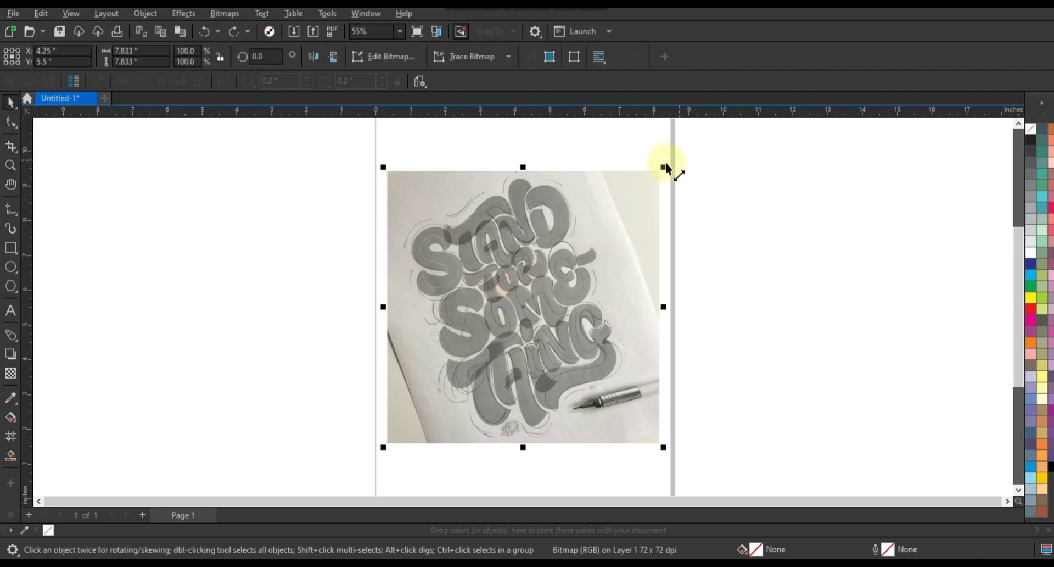
drag(668, 169, 668, 234)
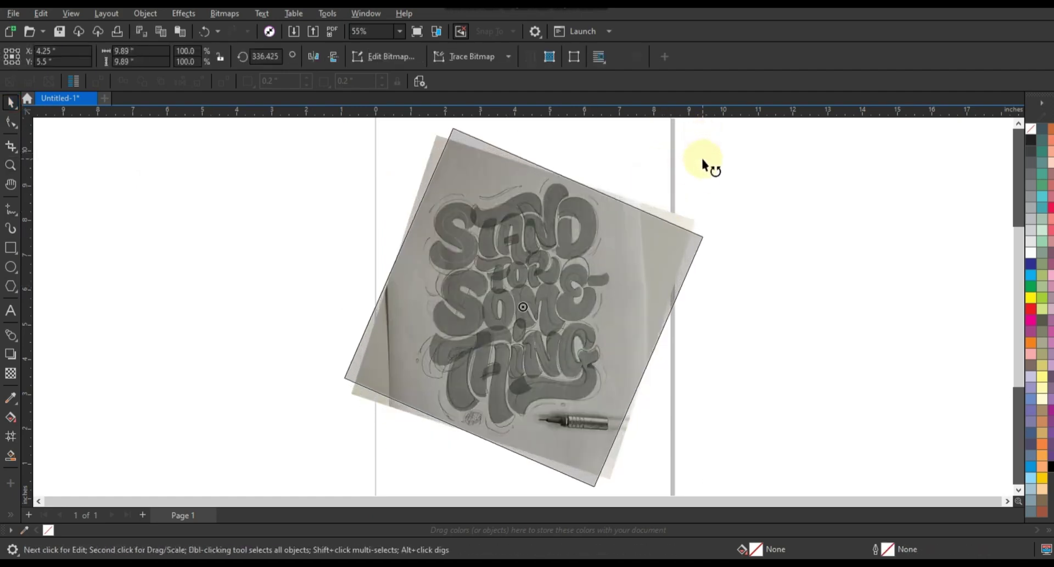
drag(702, 134, 701, 156)
scroll(631, 313, down, 1)
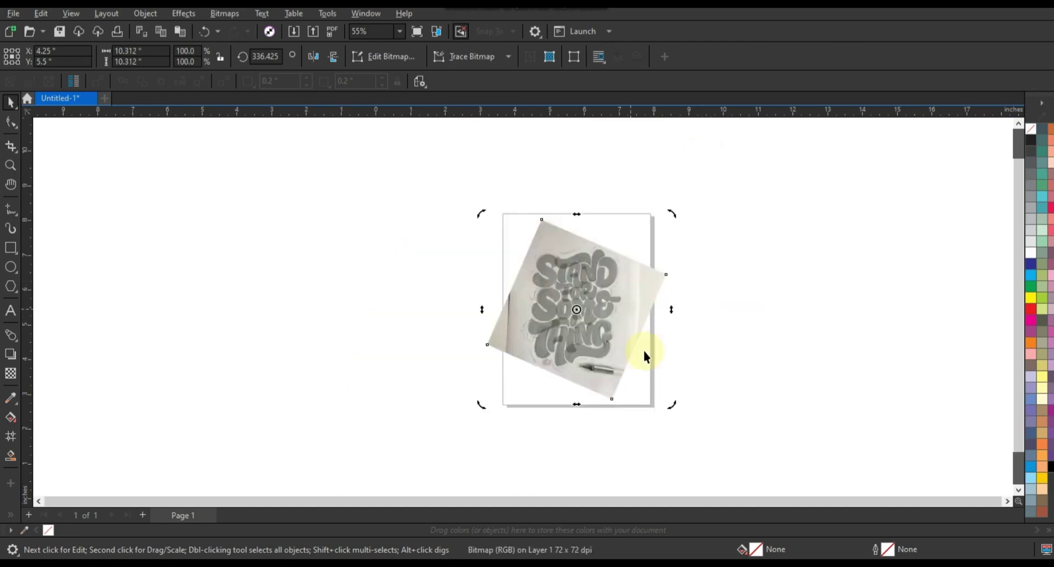
click(202, 261)
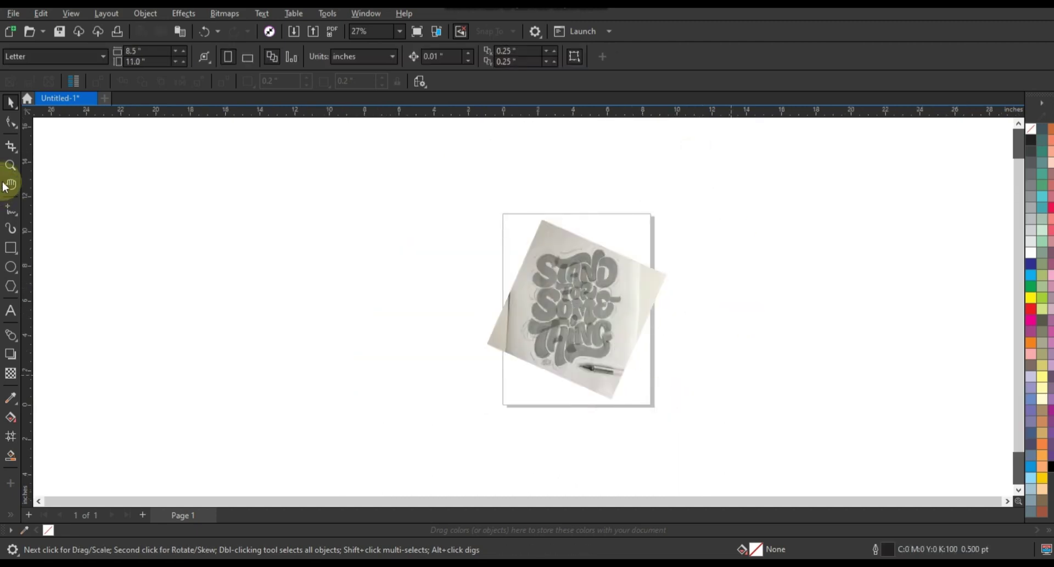
- Zoom in closely on the S and T of the sketched word STAND
drag(511, 231, 651, 302)
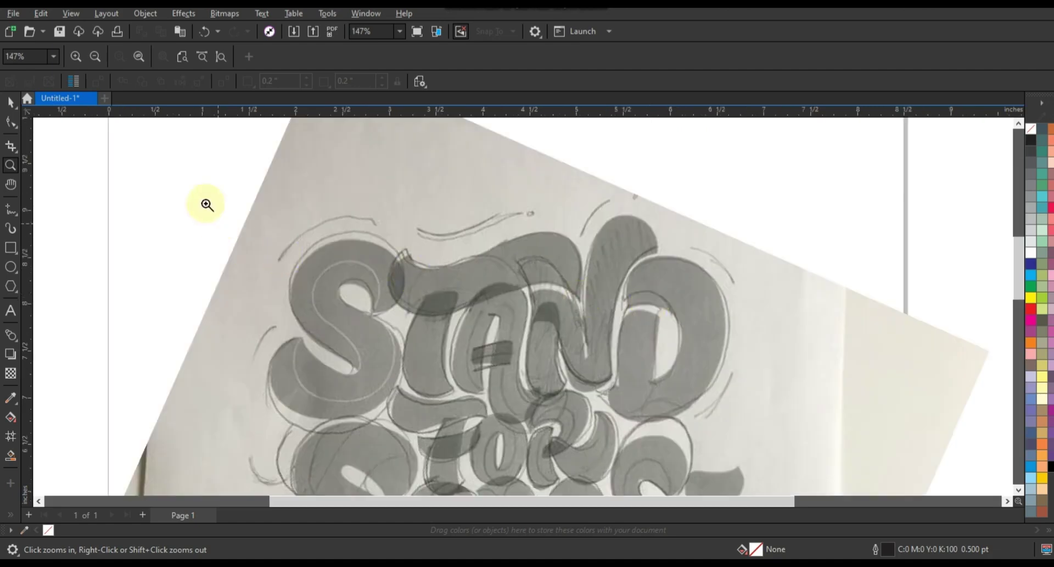
drag(205, 198, 769, 461)
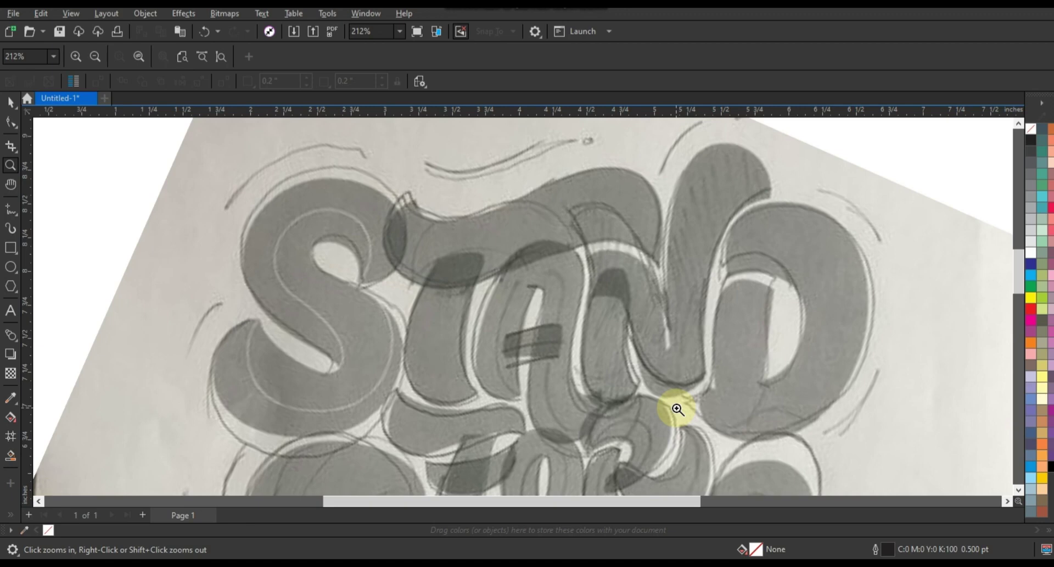
drag(580, 290, 701, 323)
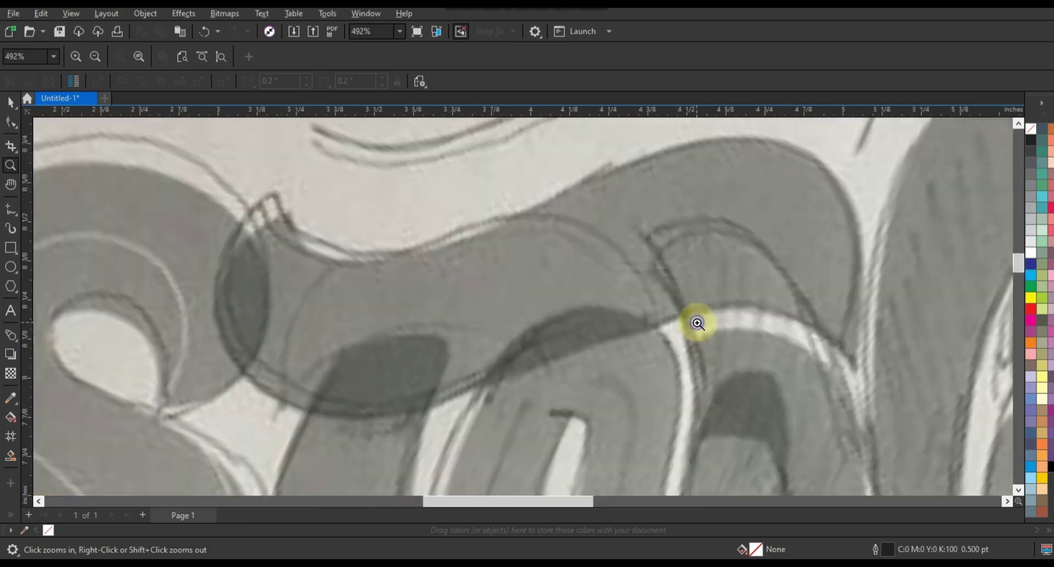
right_click(697, 323)
drag(380, 297, 667, 439)
- Make 2.0 pt the default outline width for new curves
key(F5)
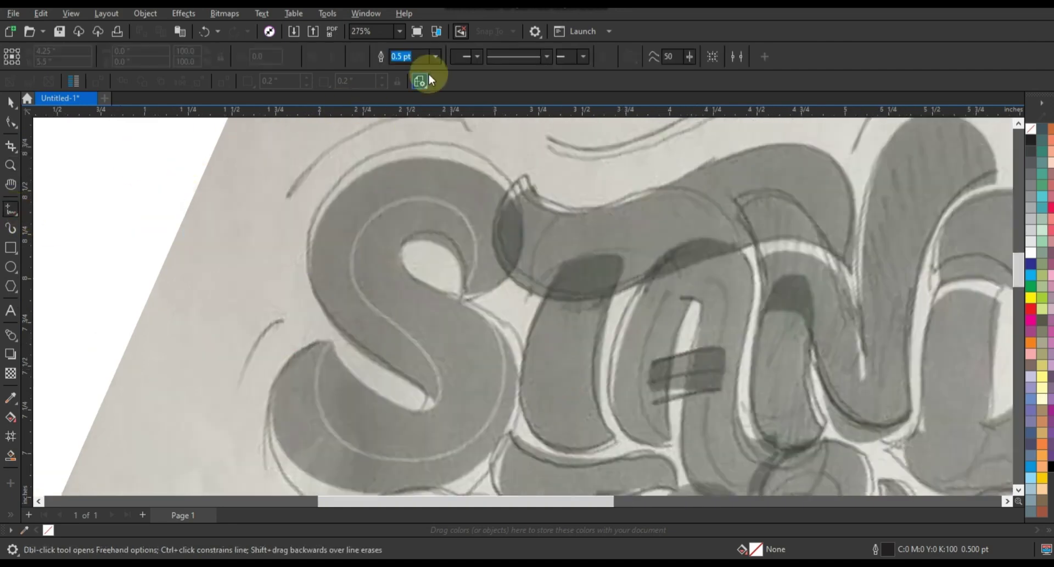
click(436, 56)
click(407, 134)
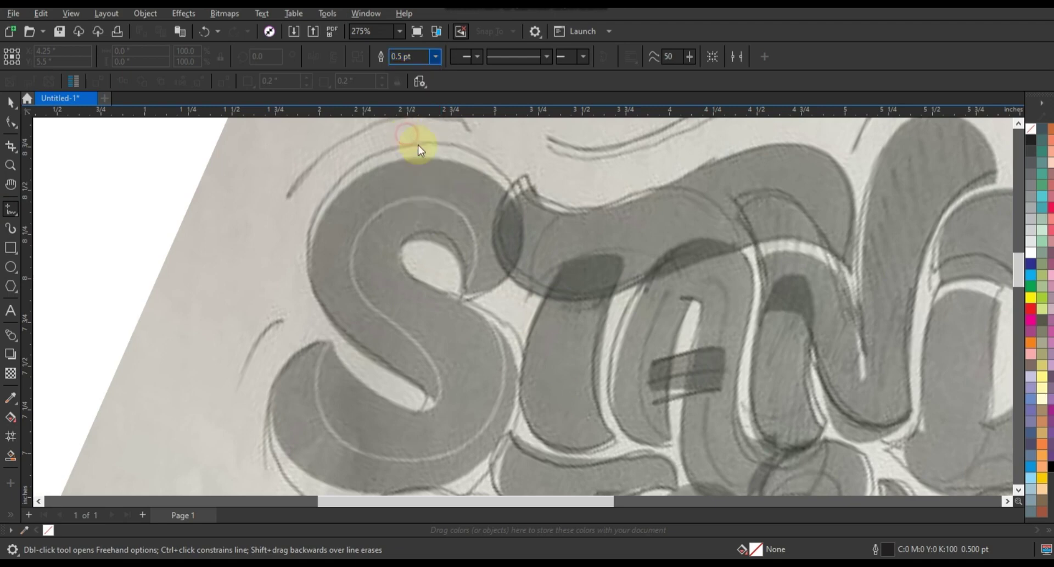
click(539, 359)
- Trace a closed angular Pen outline over the sketched S
click(13, 215)
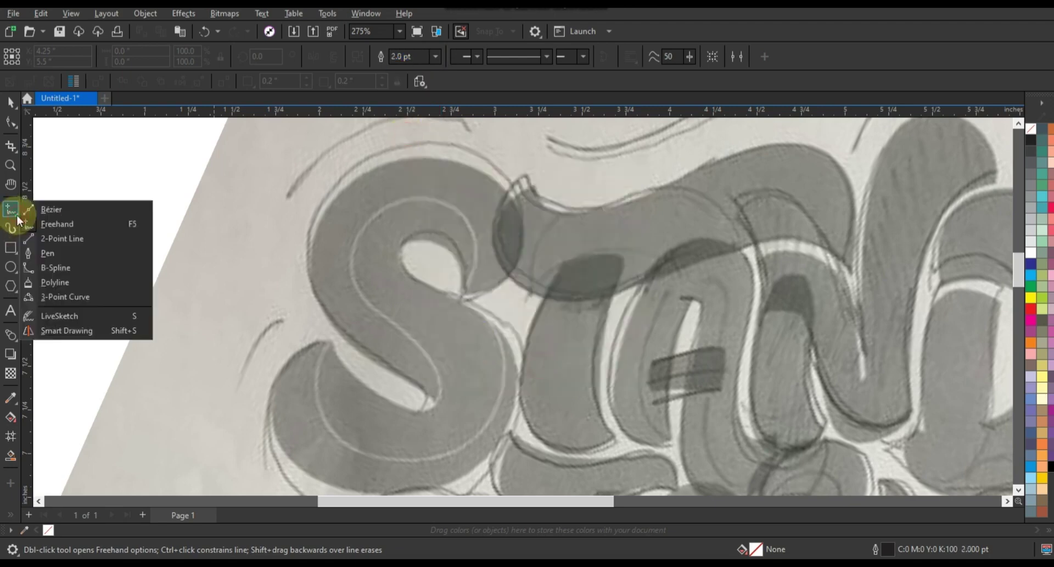
click(464, 293)
click(366, 175)
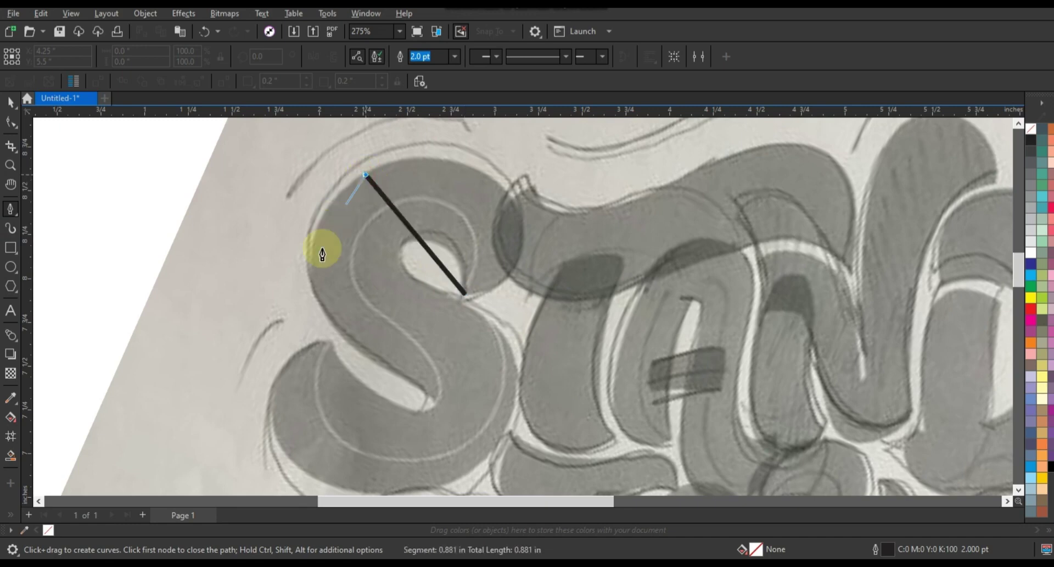
click(312, 278)
click(430, 396)
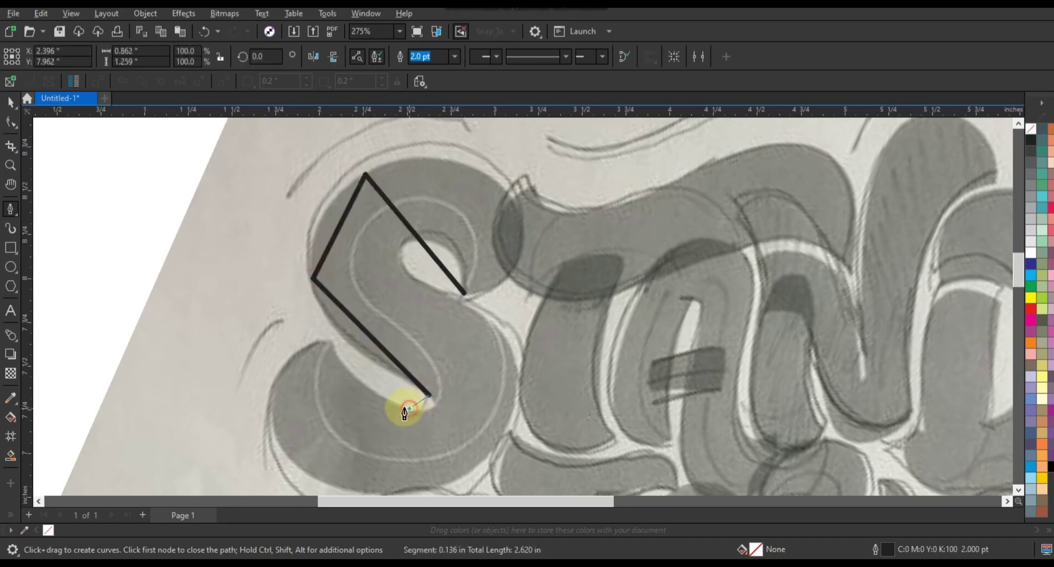
click(328, 342)
click(342, 486)
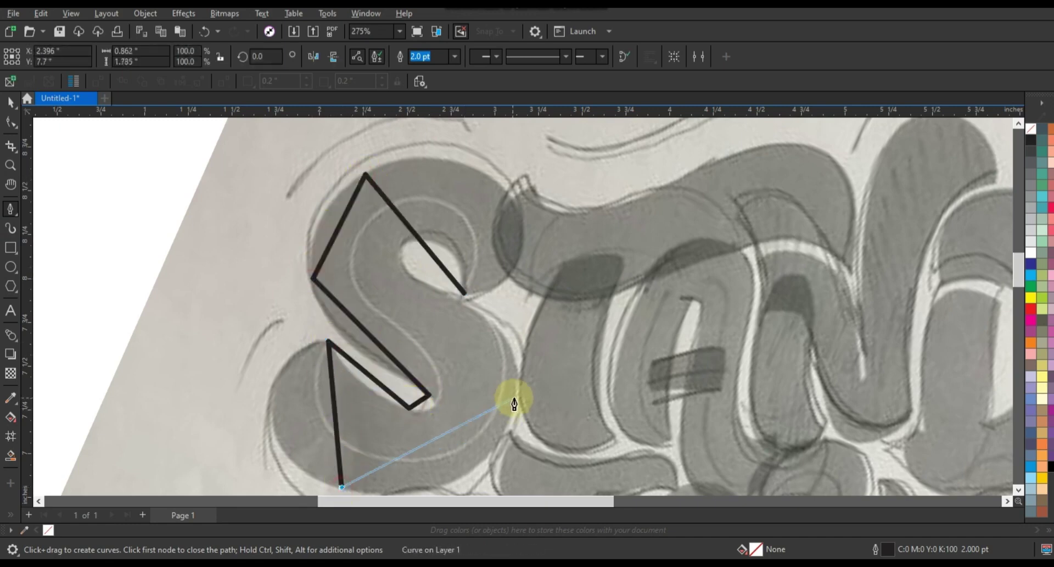
click(515, 397)
click(442, 295)
click(464, 295)
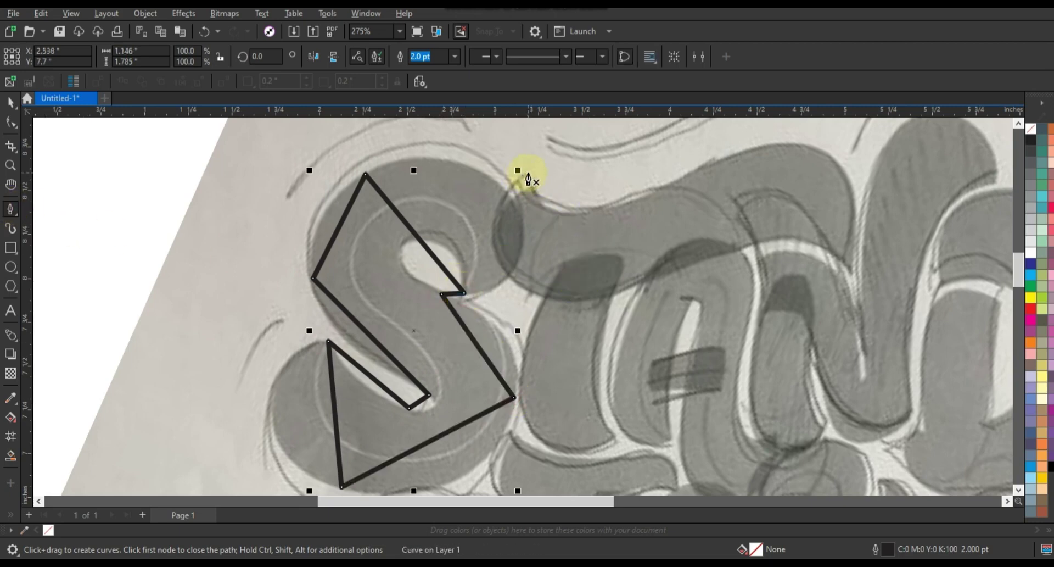
- Trace a closed angular outline over the T of STAND
click(528, 173)
click(692, 172)
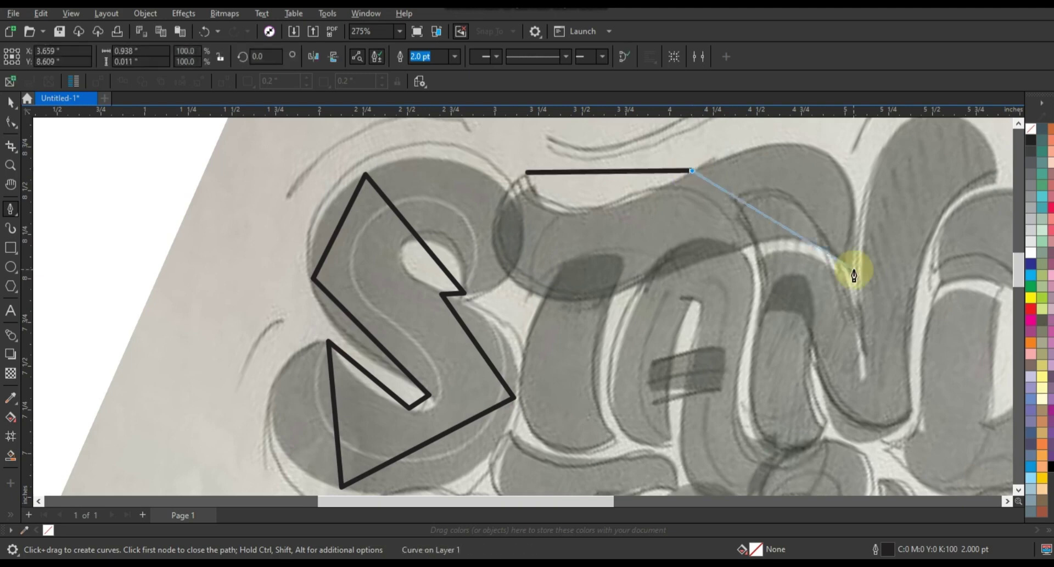
click(855, 269)
click(610, 296)
click(613, 439)
click(546, 299)
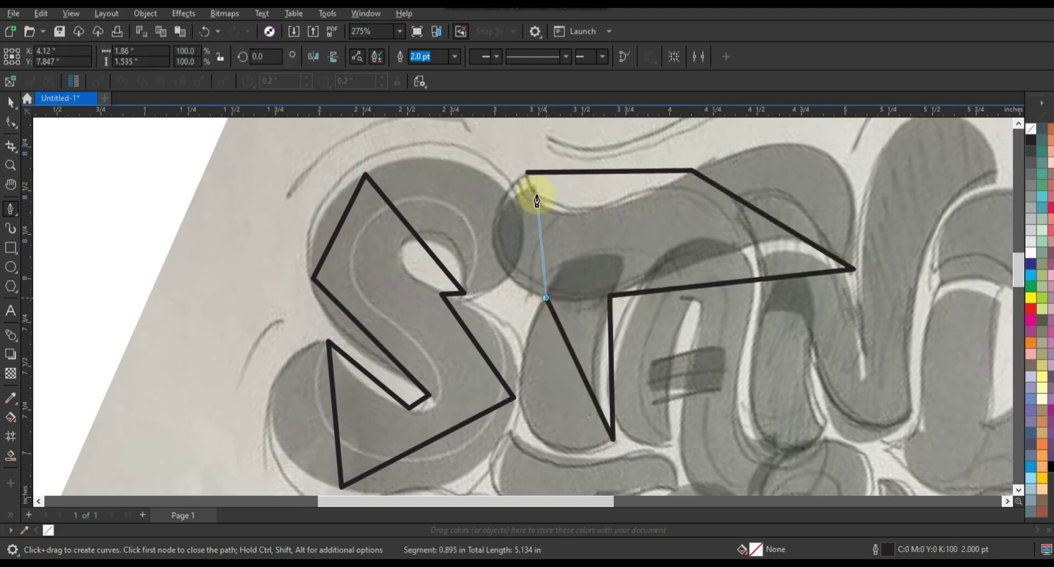
click(528, 172)
key(F3)
- Trace a closed angular outline over the A of STAND
click(754, 229)
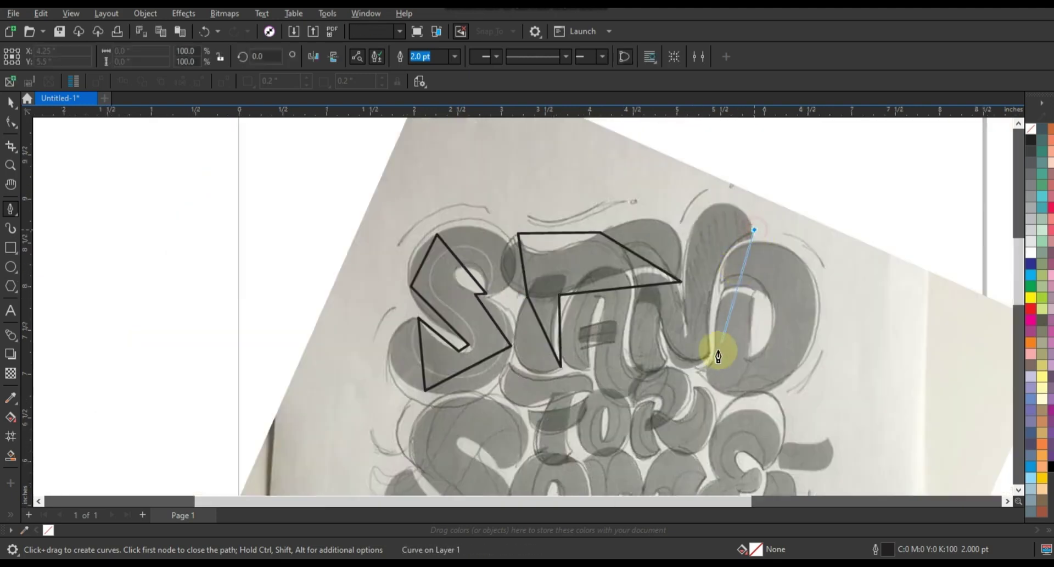
click(711, 354)
click(661, 315)
click(667, 361)
click(629, 347)
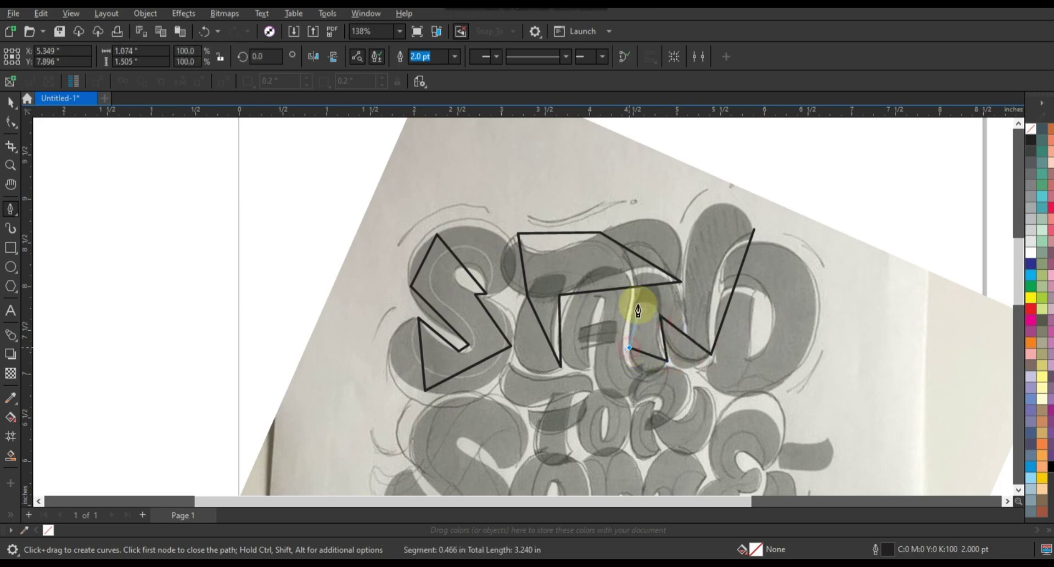
click(632, 277)
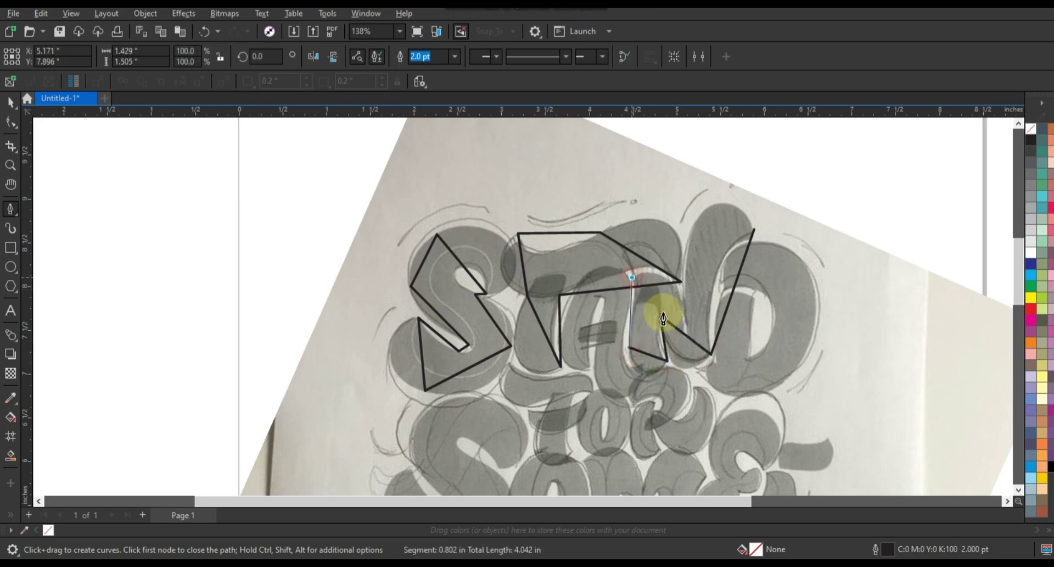
click(688, 345)
click(755, 229)
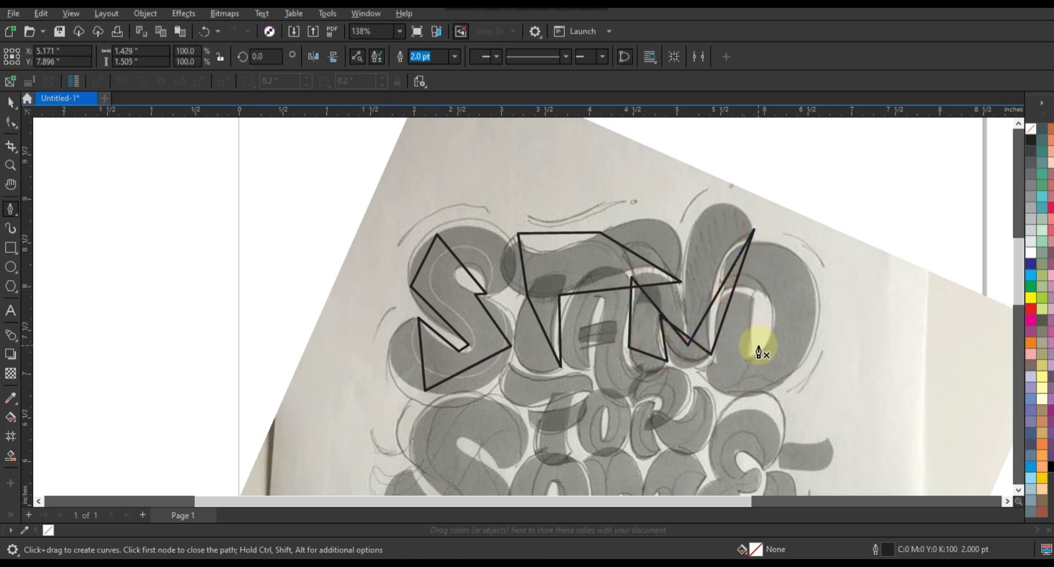
- Trace a closed outline over the N, then select all four letter outlines
click(726, 291)
click(749, 356)
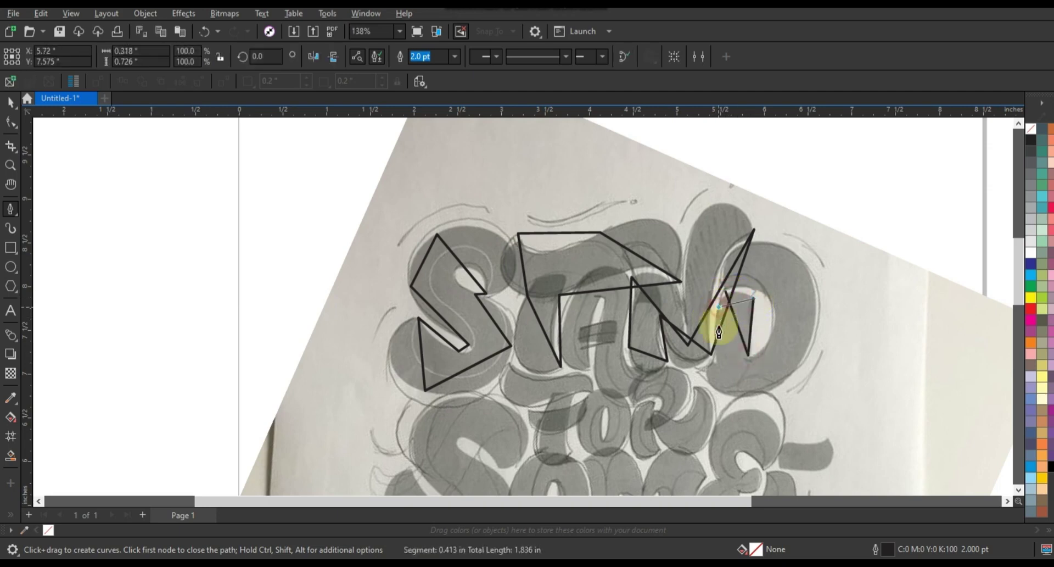
drag(720, 332, 725, 384)
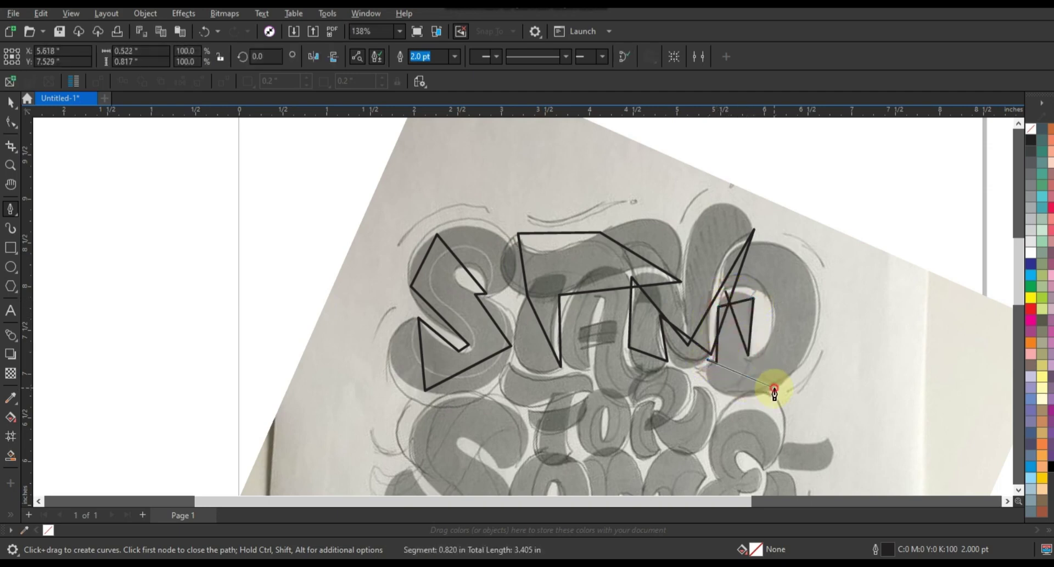
click(774, 391)
click(754, 244)
click(726, 291)
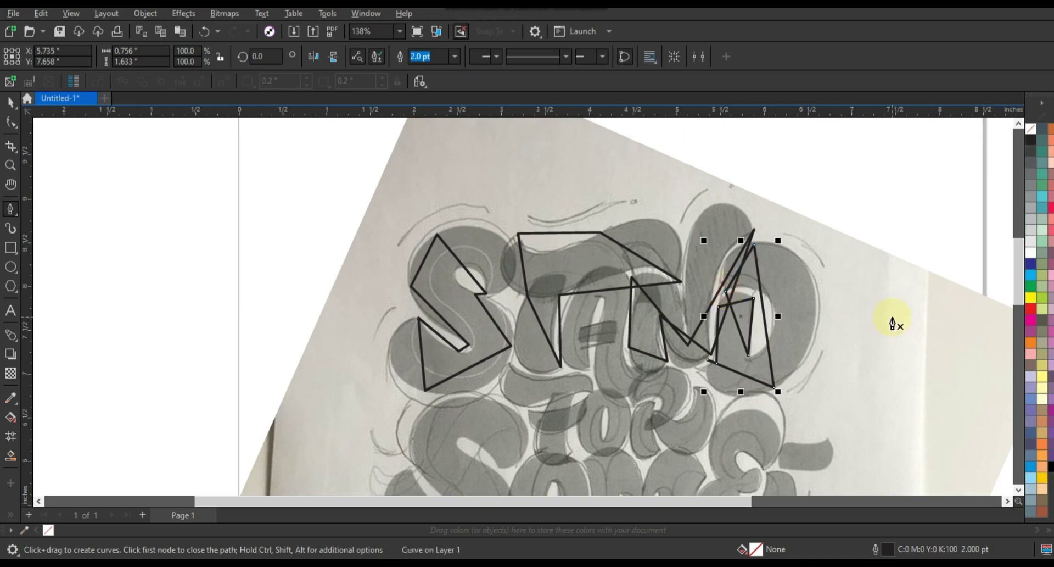
click(11, 102)
drag(141, 172, 820, 407)
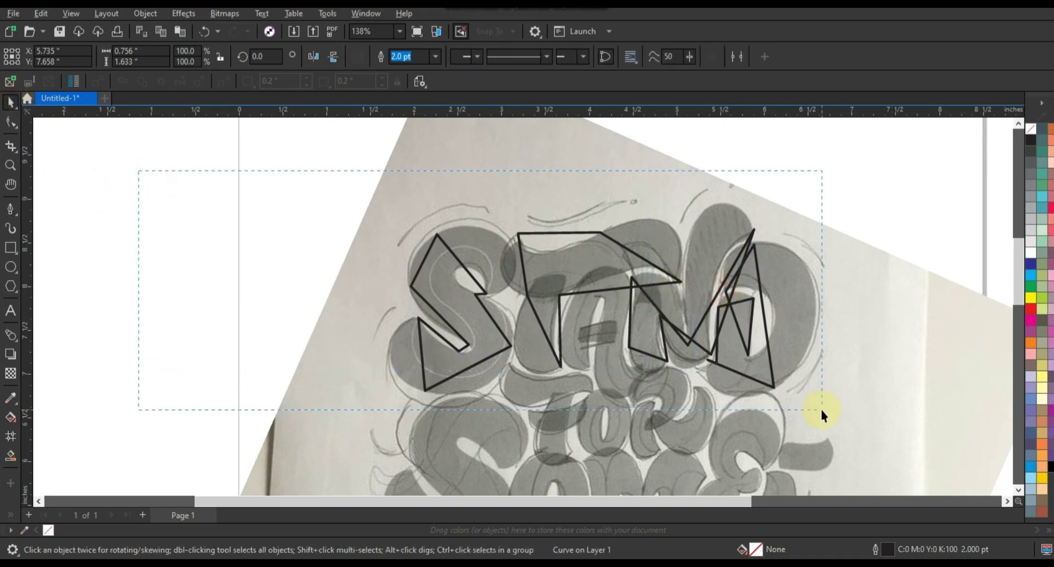
- Combine the letter outlines and bend the S's top edge into a rounded arc
click(354, 59)
click(11, 122)
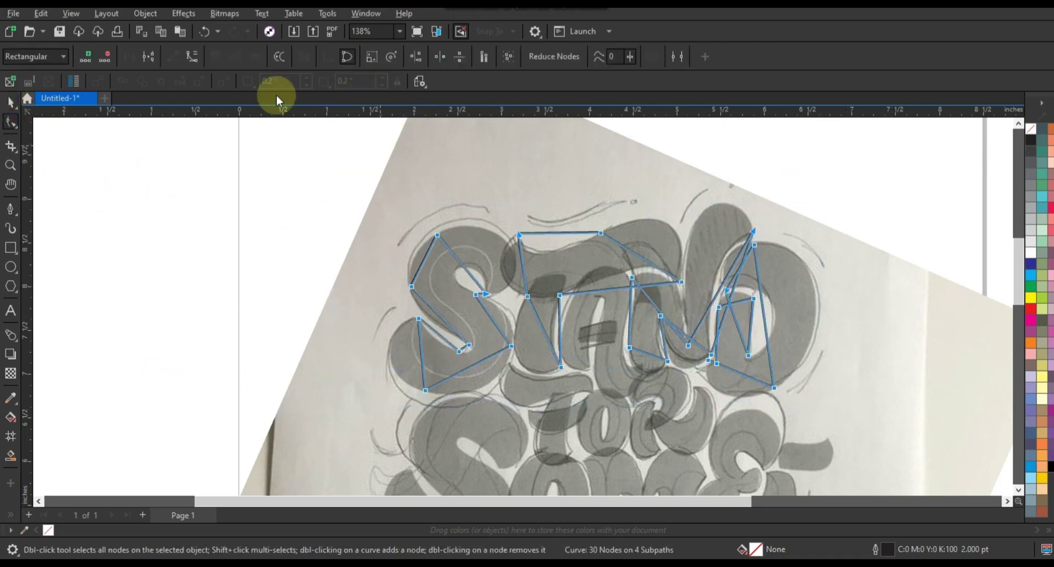
key(z)
drag(351, 193, 832, 376)
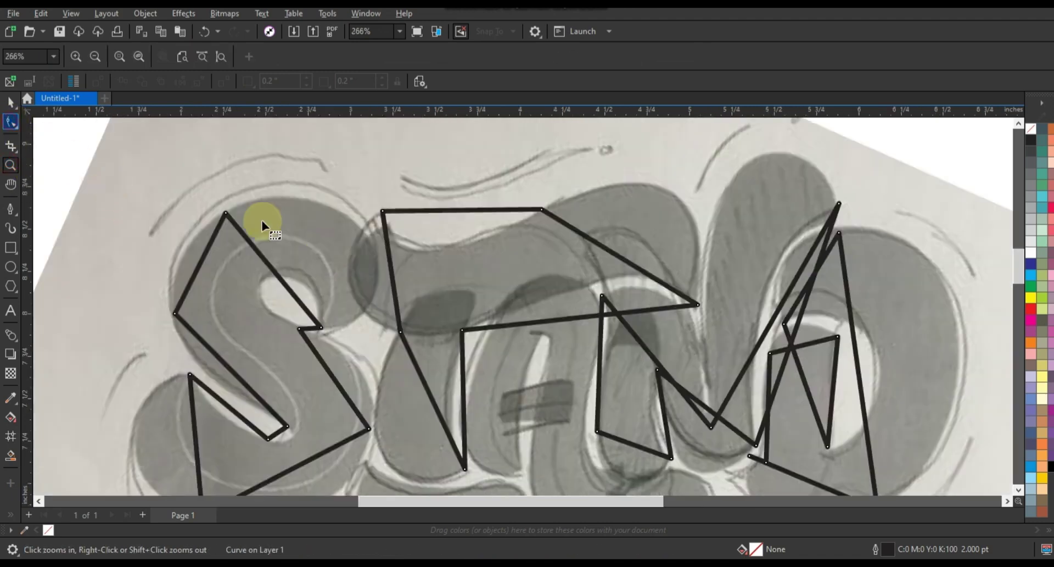
click(256, 252)
drag(285, 289, 321, 170)
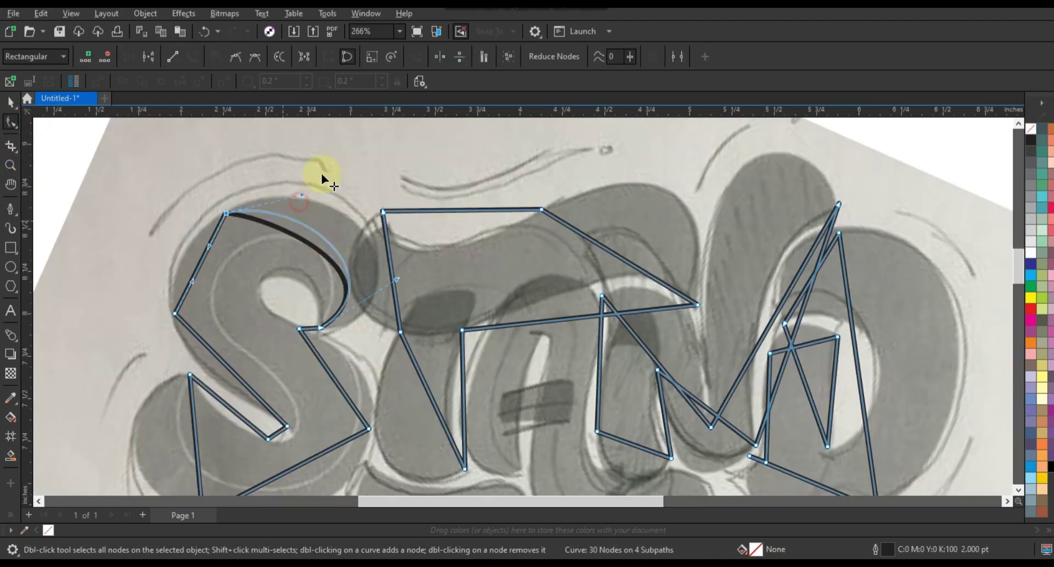
drag(321, 328, 433, 307)
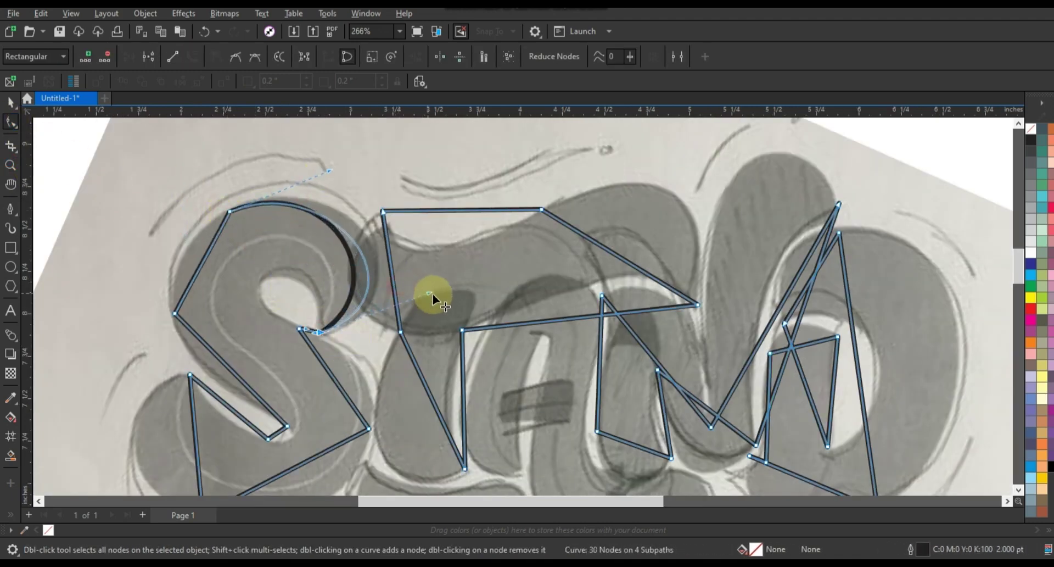
drag(330, 171, 360, 153)
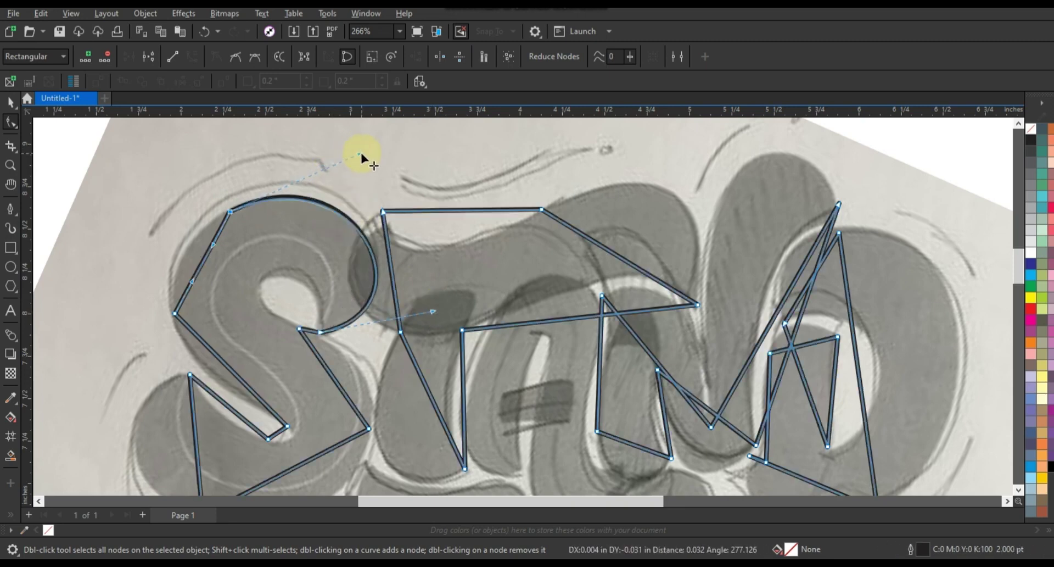
- Curve the S's left side and inner loop to follow the sketch
click(213, 245)
drag(213, 246, 190, 281)
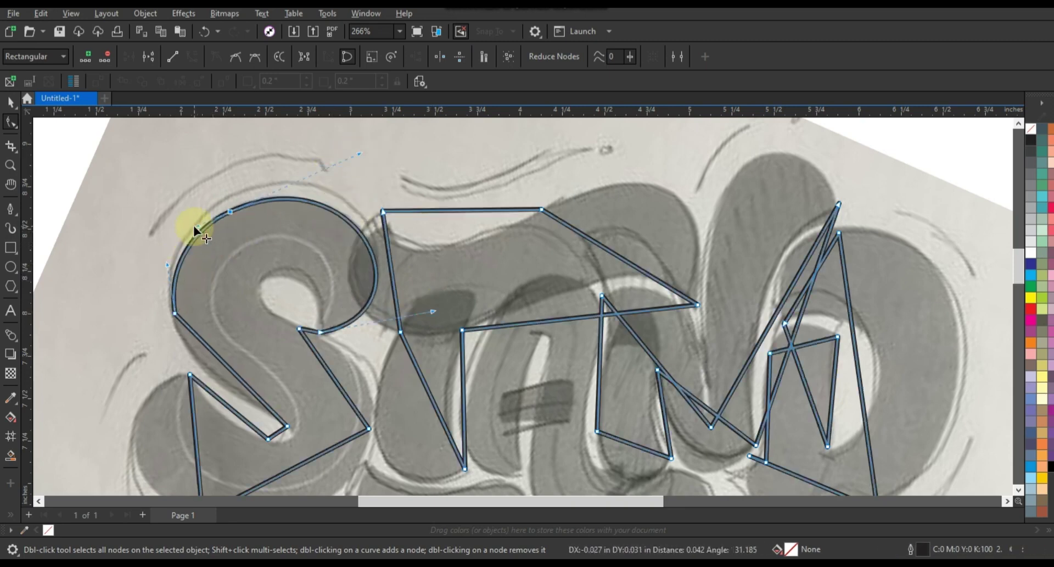
click(312, 331)
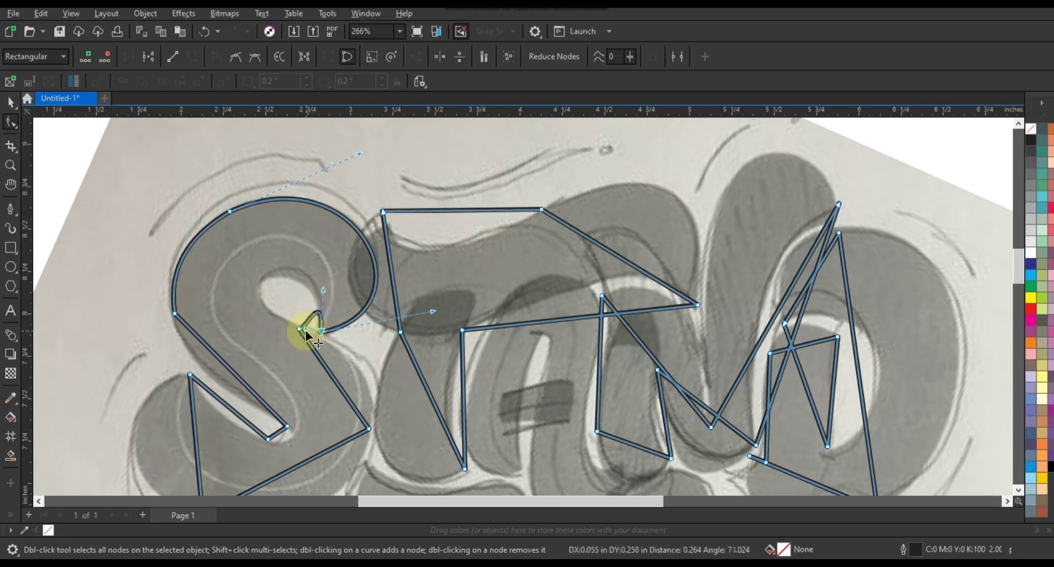
drag(276, 311, 317, 222)
drag(215, 306, 198, 289)
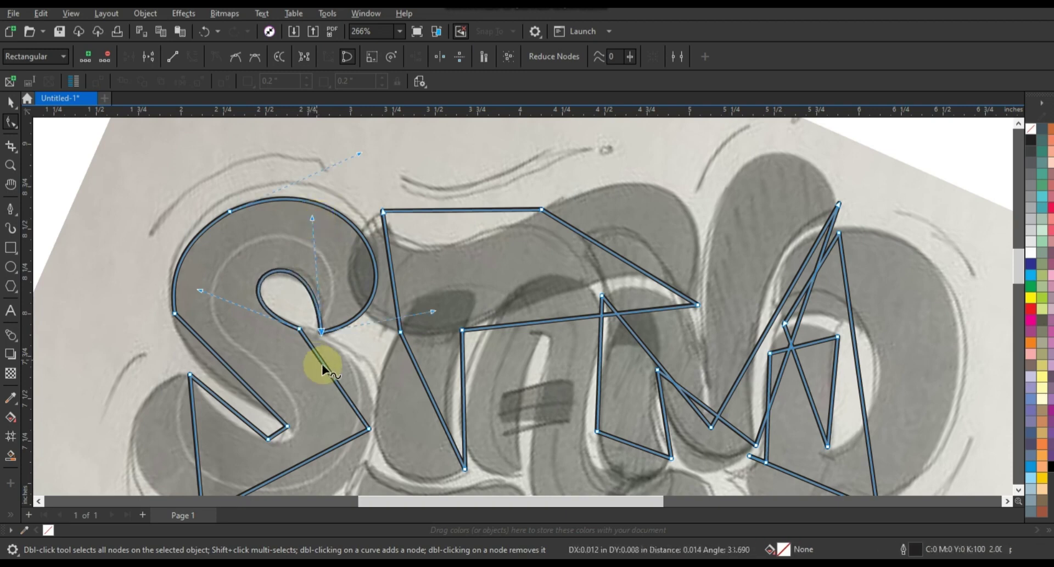
drag(322, 363, 341, 361)
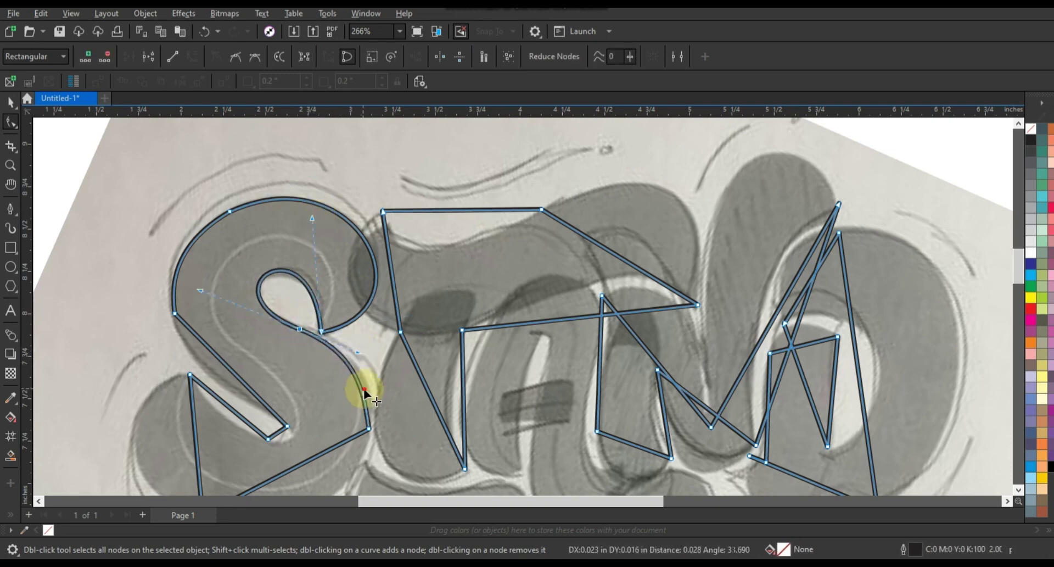
- Round the S's lower and diagonal segments into smooth curves
scroll(433, 252, down, 3)
click(10, 165)
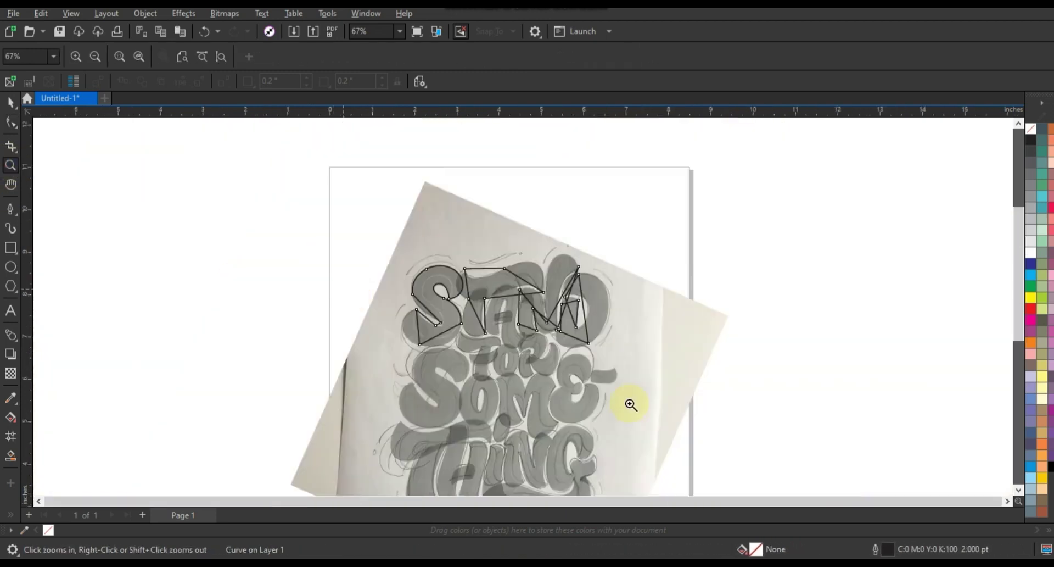
click(632, 405)
drag(444, 297, 469, 325)
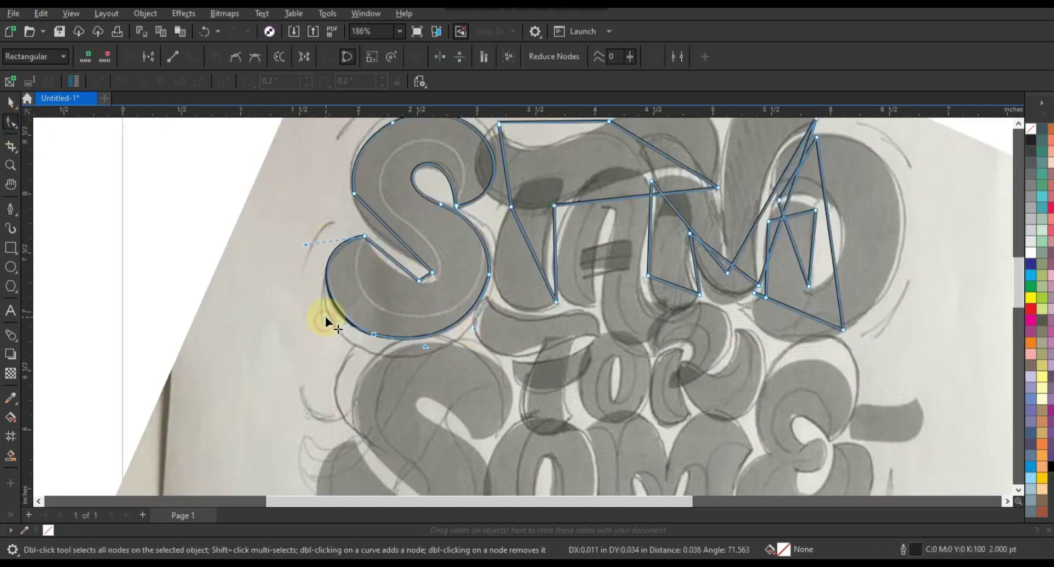
click(12, 165)
click(476, 203)
mouse_move(351, 294)
mouse_down()
mouse_move(379, 324)
mouse_move(328, 349)
mouse_up()
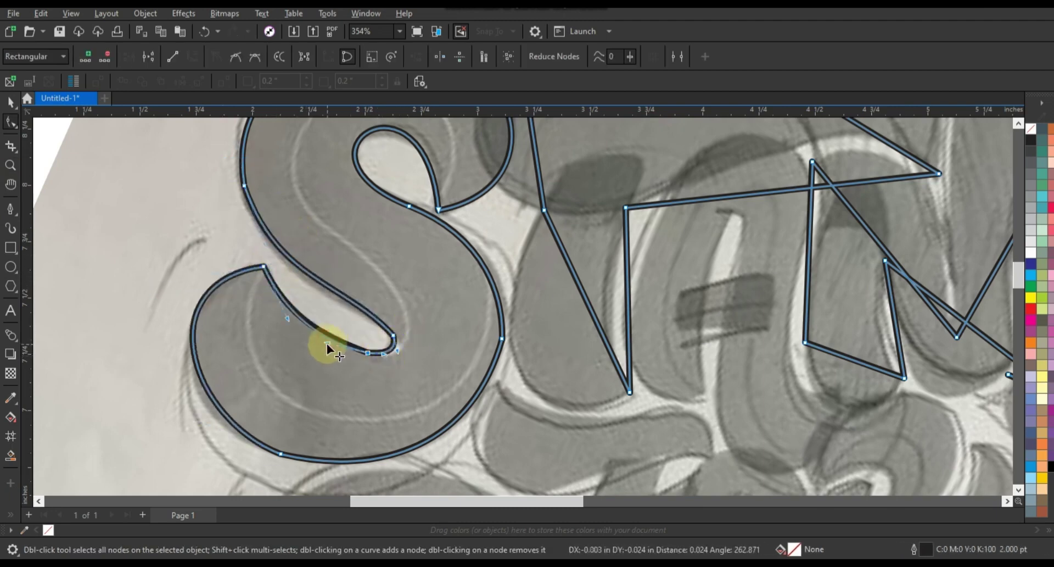
scroll(422, 354, down, 2)
- Bulge the T's top edge and curve the underside of its bar
click(825, 418)
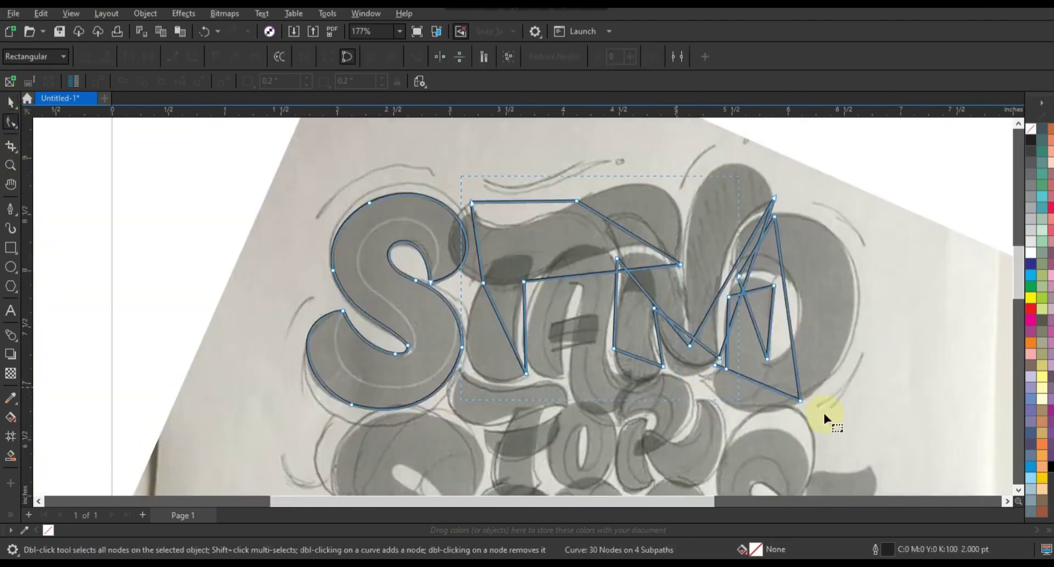
drag(616, 225, 673, 208)
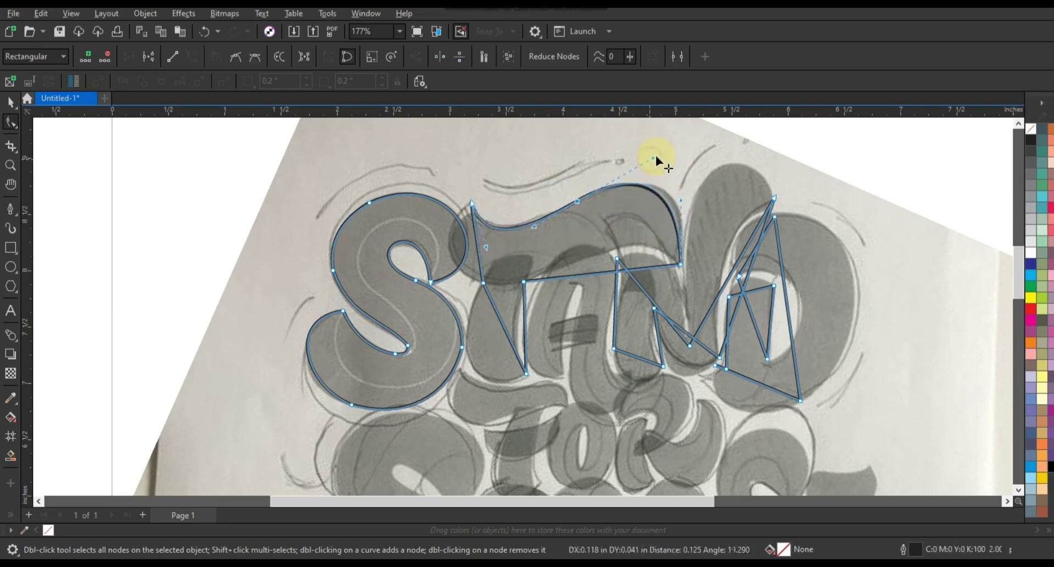
drag(631, 269, 636, 224)
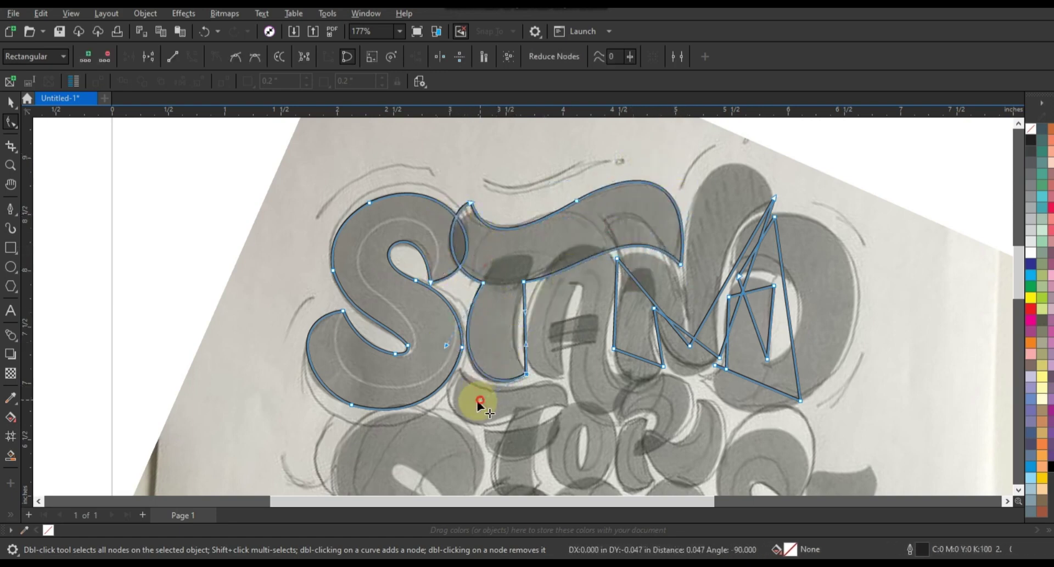
click(525, 311)
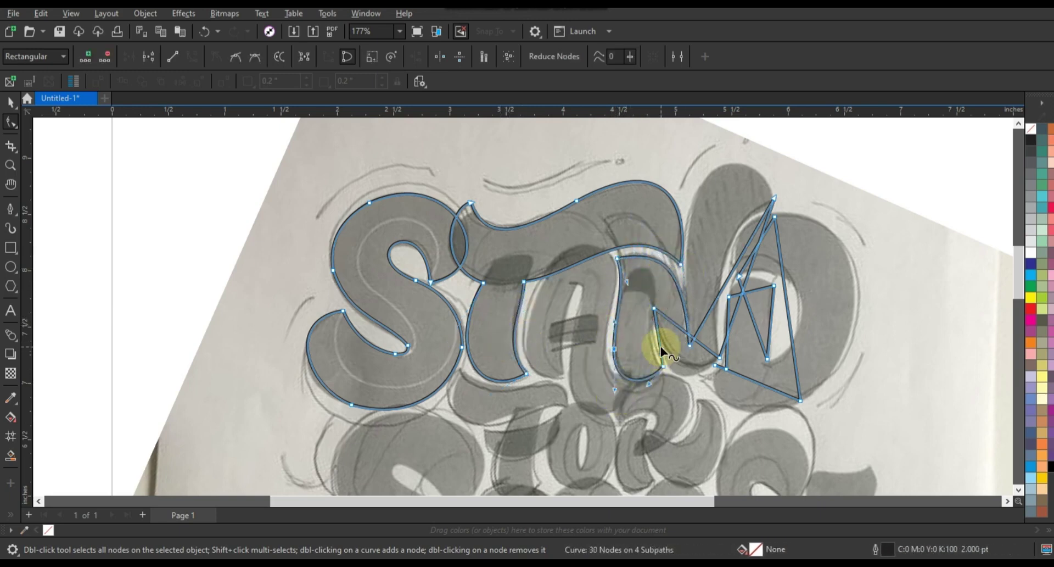
- Curve the N's inner stroke and top, and bend the D's right side
drag(652, 355, 646, 349)
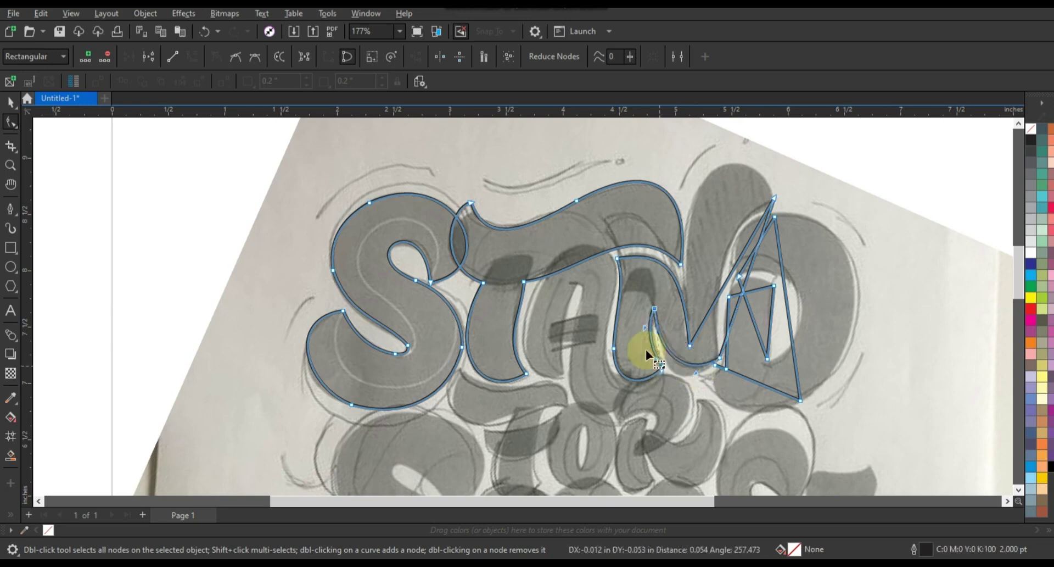
click(725, 359)
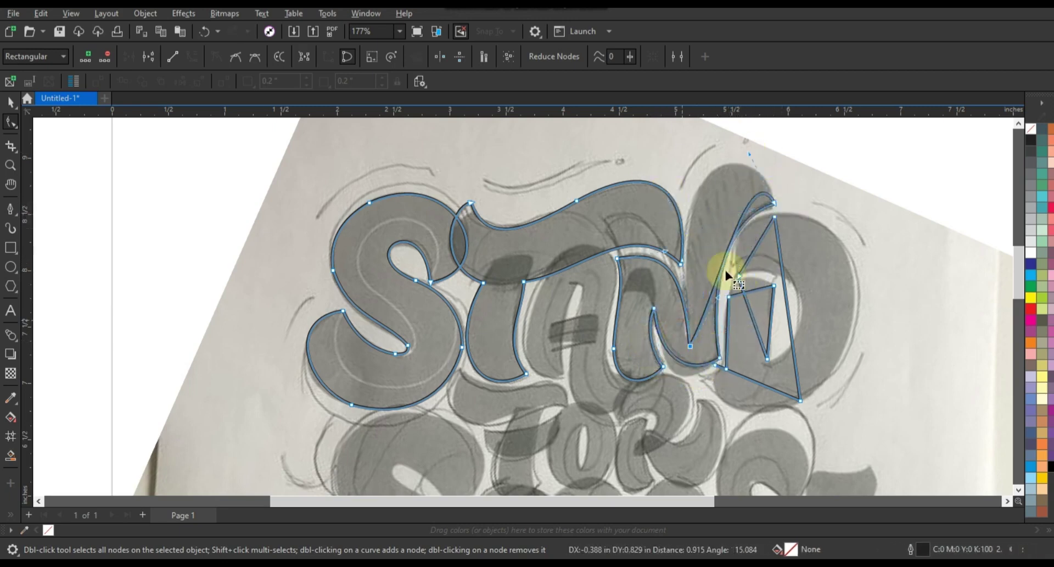
scroll(1005, 146, up, 1)
drag(682, 255, 685, 240)
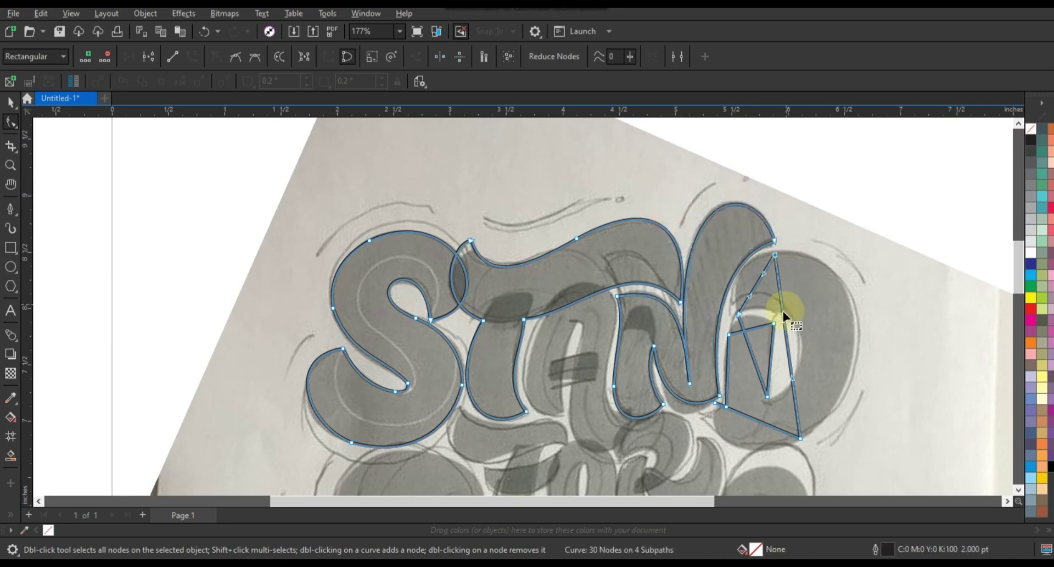
drag(783, 316, 875, 262)
- Save the drawing as stands.cdr
key(ctrl+s)
text(stand)
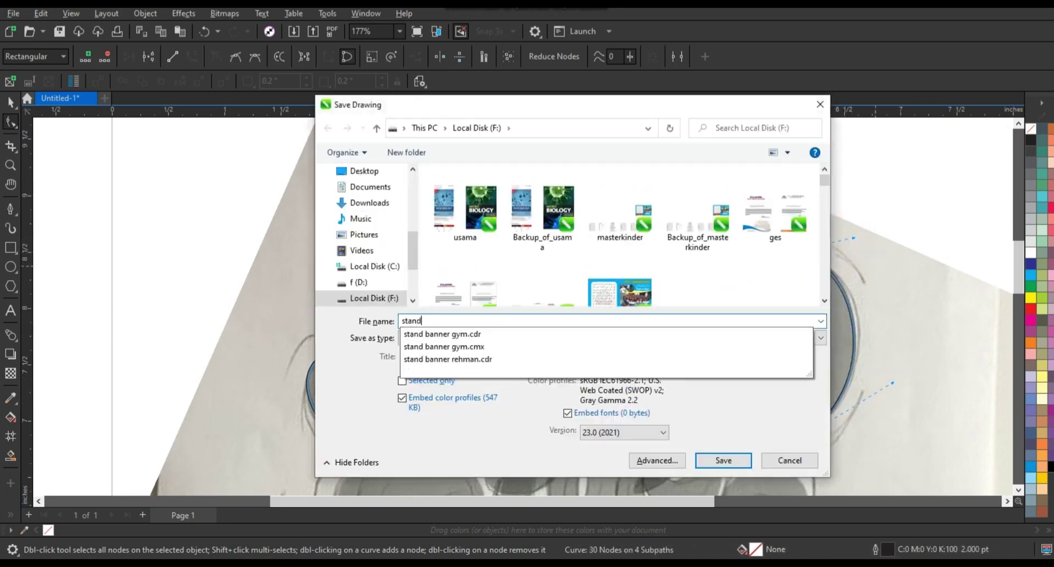
text(s)
key(Return)
- Finish curving the D, then fill the STAND outline solid black
mouse_move(742, 254)
mouse_down()
mouse_move(760, 372)
mouse_move(799, 283)
mouse_up()
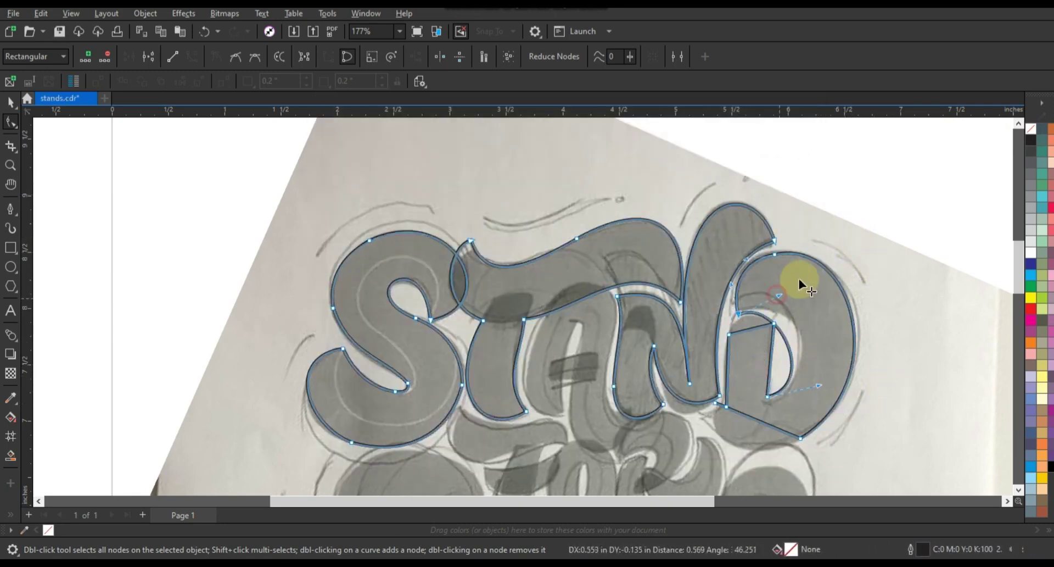
click(746, 423)
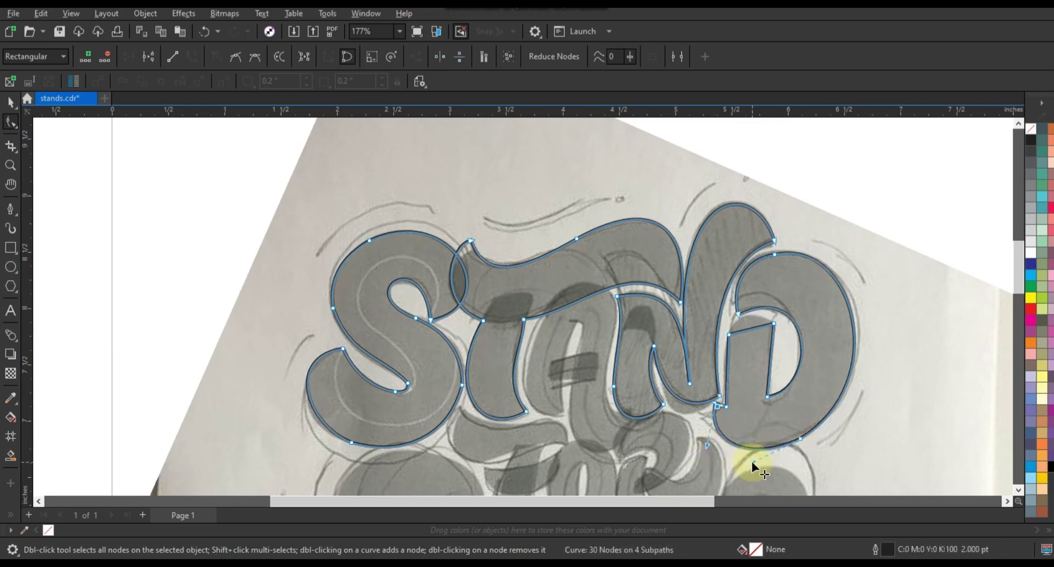
click(12, 103)
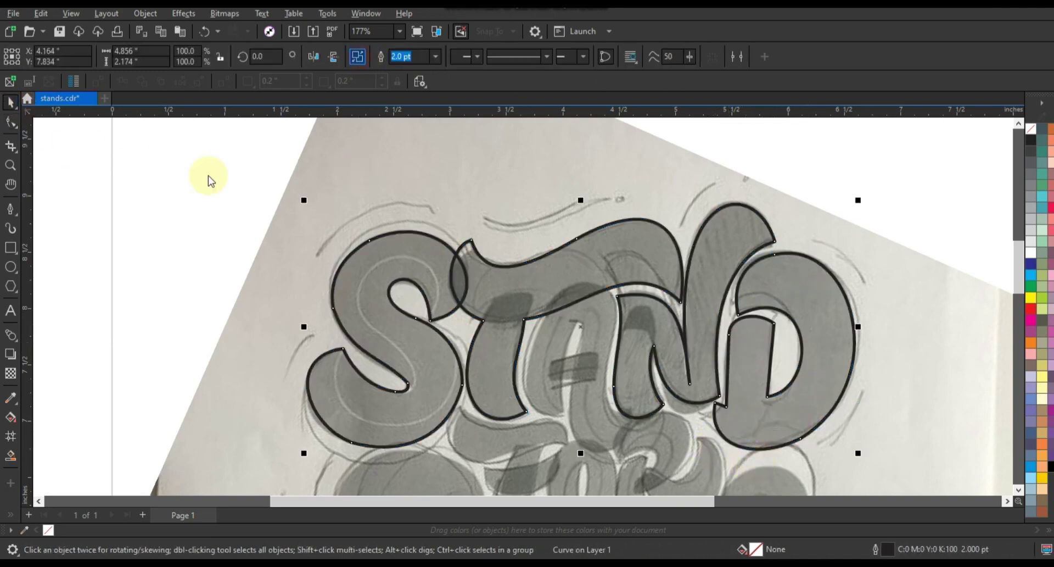
click(630, 313)
scroll(722, 258, down, 4)
key(z)
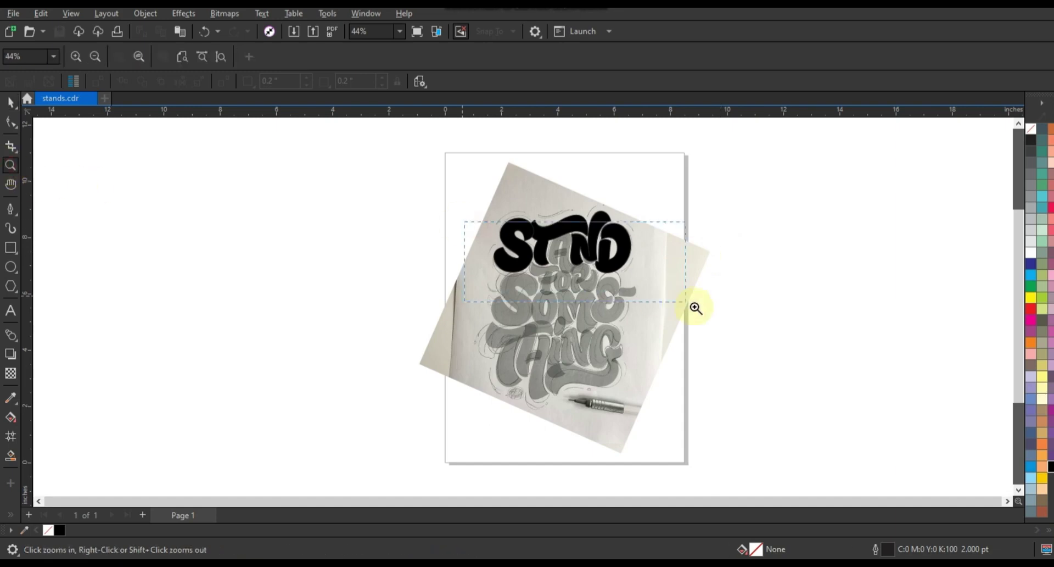
drag(483, 212, 696, 306)
- Draw a closed angular A shape between the T and N
key(F5)
click(413, 369)
click(398, 151)
click(504, 189)
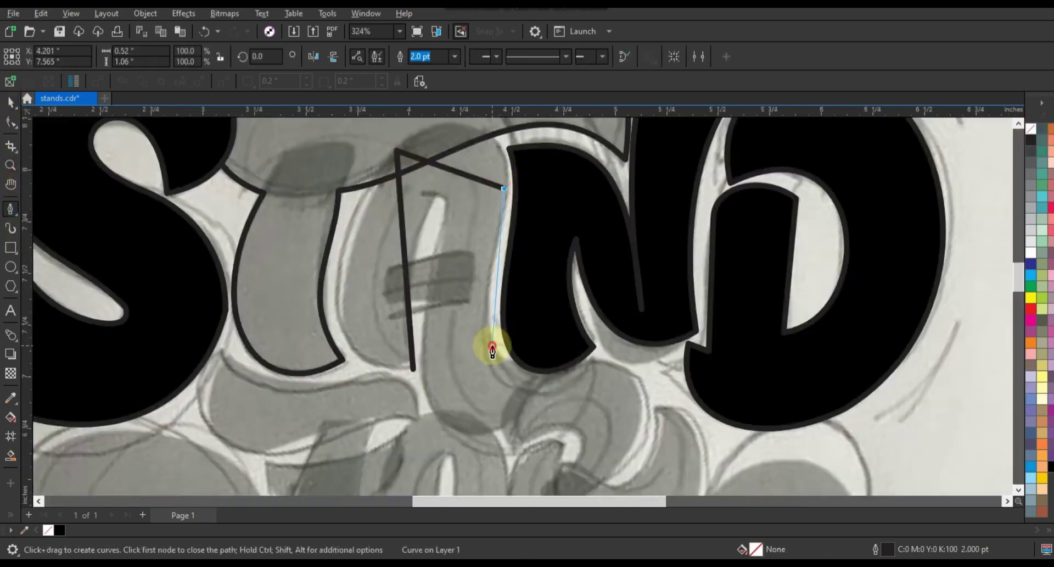
click(534, 379)
click(425, 311)
click(413, 369)
click(11, 121)
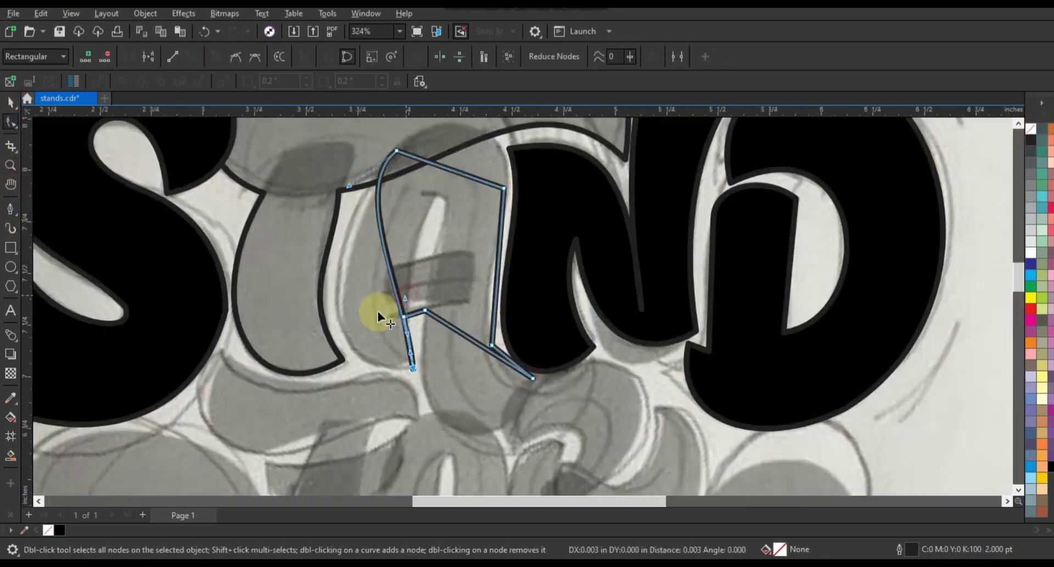
- Curve the A's sides and U-shaped bottom, deleting one extra node
drag(406, 258, 349, 176)
drag(499, 264, 487, 308)
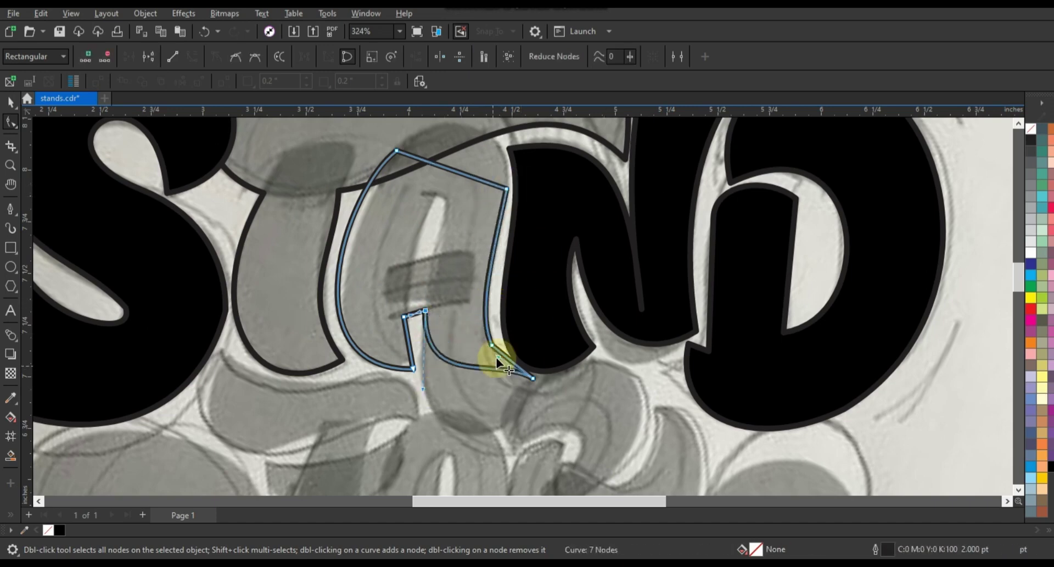
drag(494, 356, 403, 440)
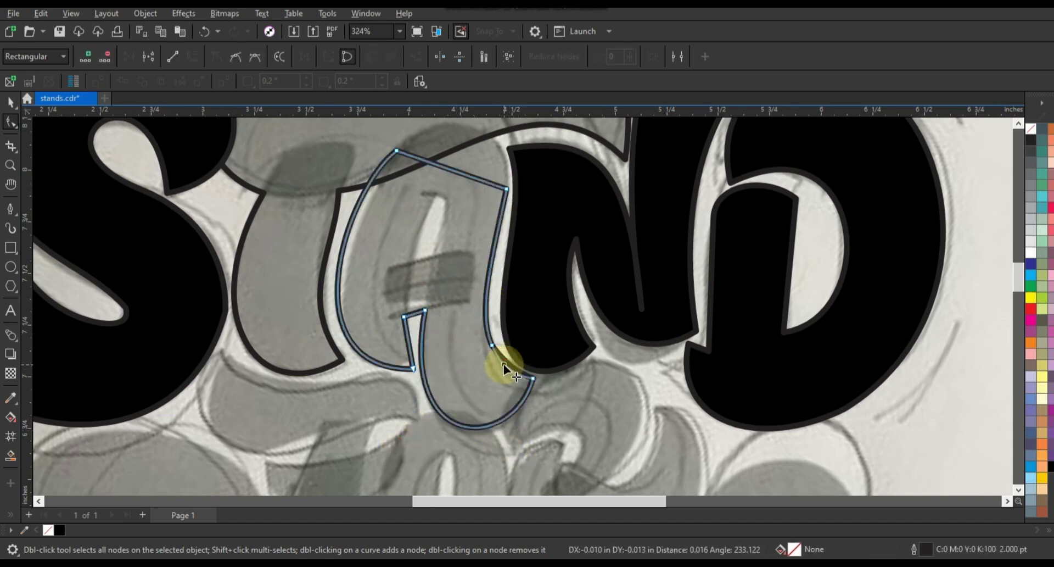
key(Delete)
click(1017, 125)
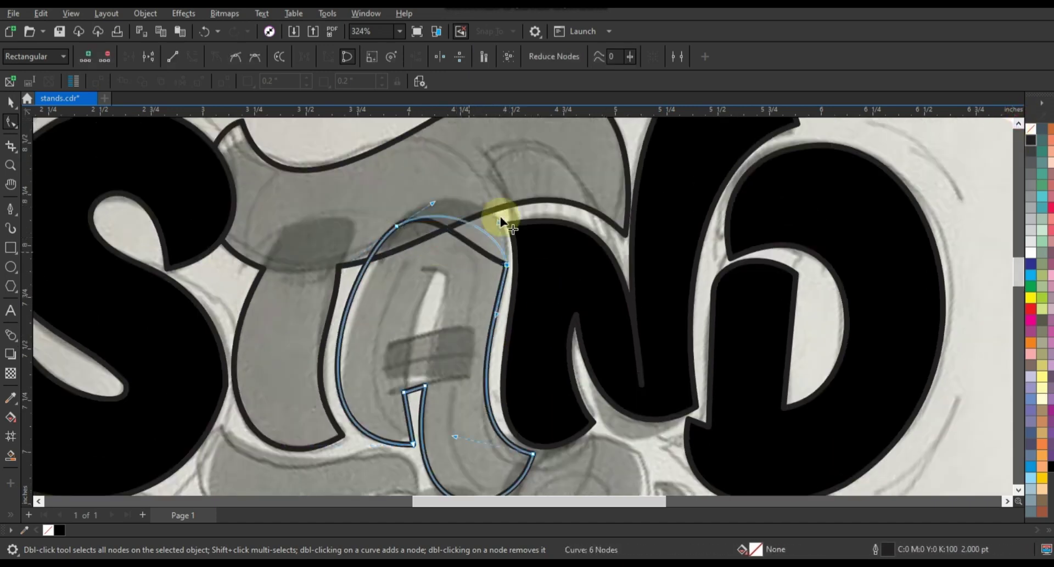
- Draw a small triangular counter inside the A and curve its right side
click(11, 209)
click(413, 337)
click(436, 269)
click(413, 336)
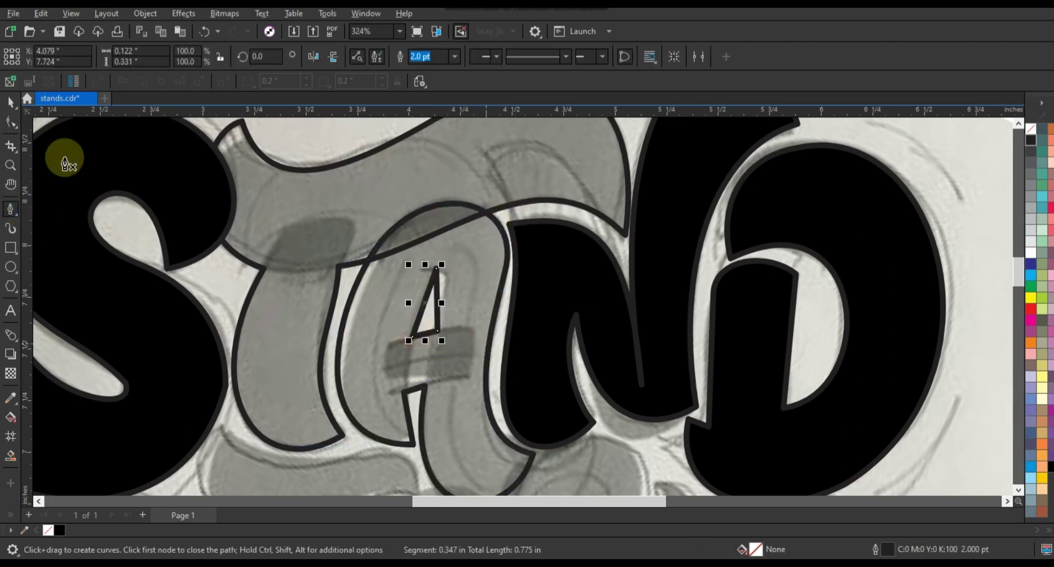
click(10, 122)
scroll(523, 228, up, 5)
drag(555, 278, 574, 247)
- Select a finished letter and zoom in on the FOR lettering below
key(space)
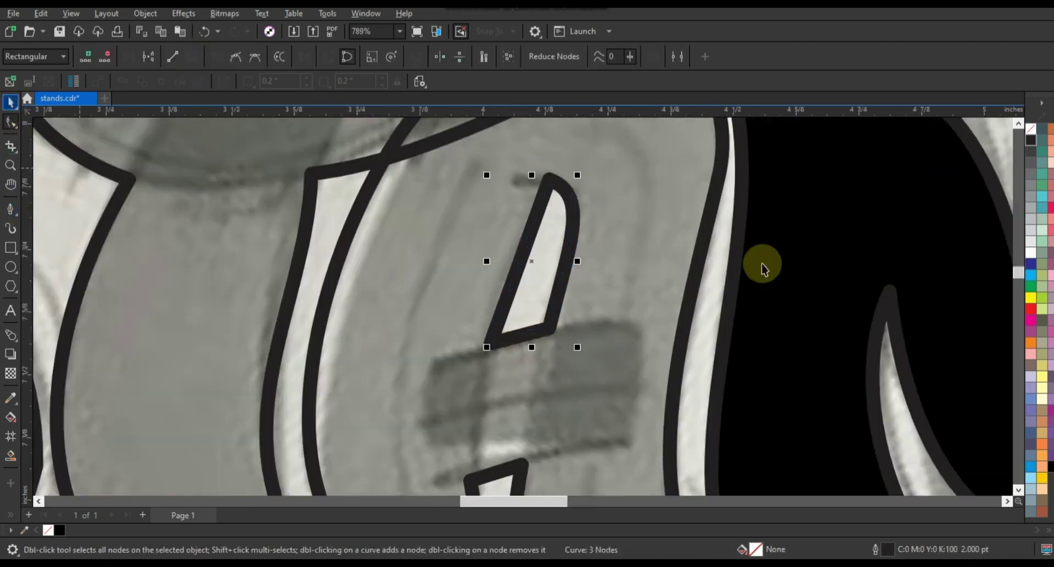
click(282, 263)
scroll(673, 198, down, 5)
key(z)
drag(413, 231, 622, 348)
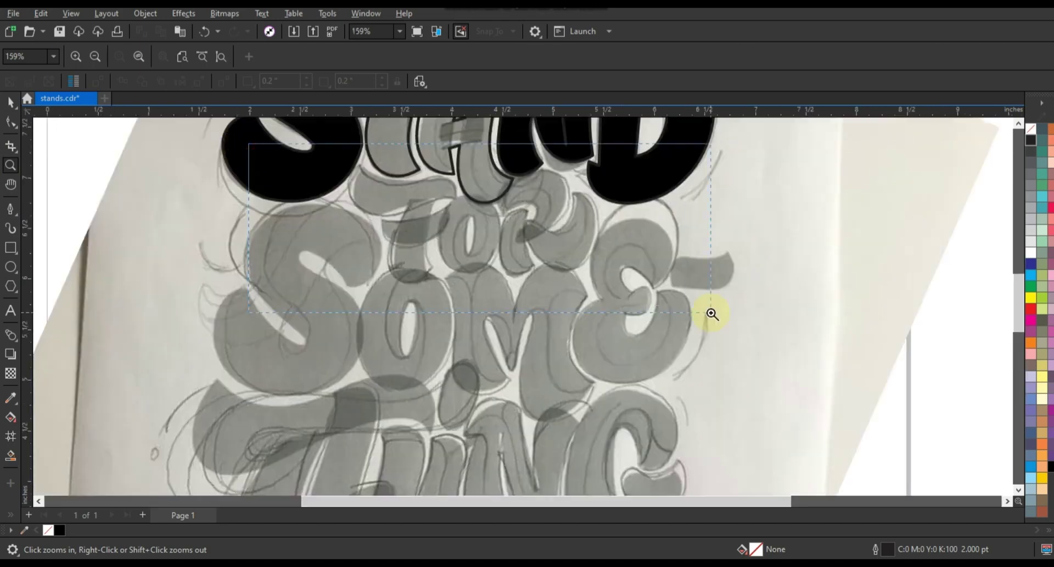
- Trace a closed pen outline for the F of FOR over the sketch
click(11, 208)
click(272, 176)
click(472, 247)
click(428, 248)
click(426, 389)
click(335, 351)
click(371, 258)
click(272, 176)
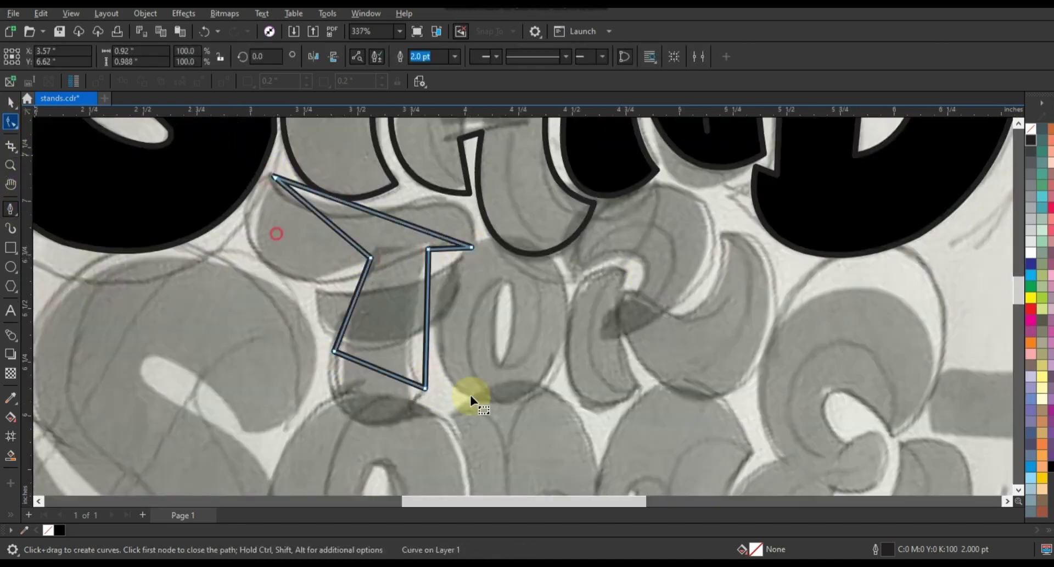
- Bend the F outline's top, right side and bottom into curves
key(F10)
drag(302, 199, 257, 250)
drag(434, 230, 489, 177)
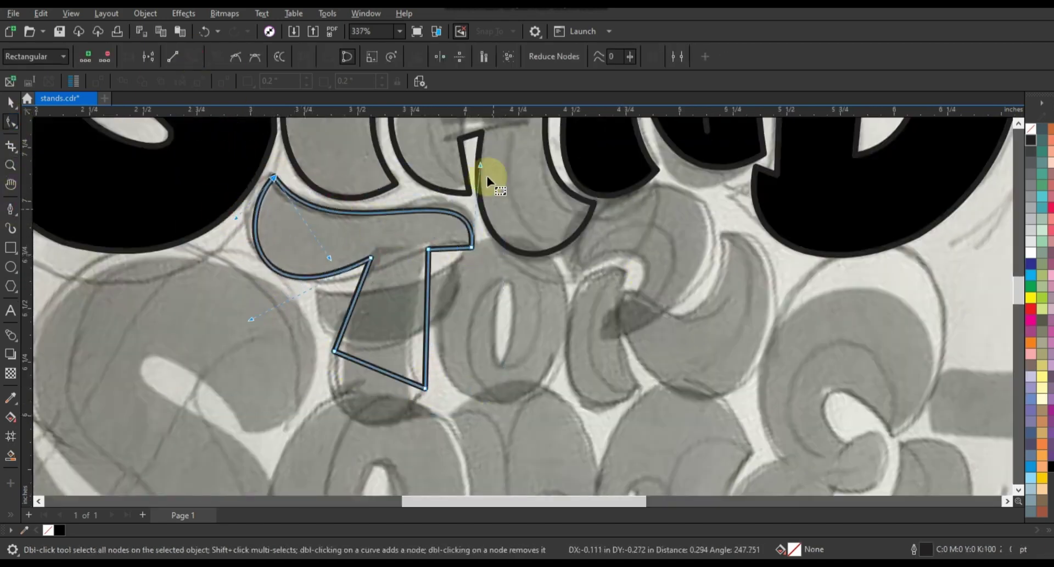
drag(430, 325, 415, 316)
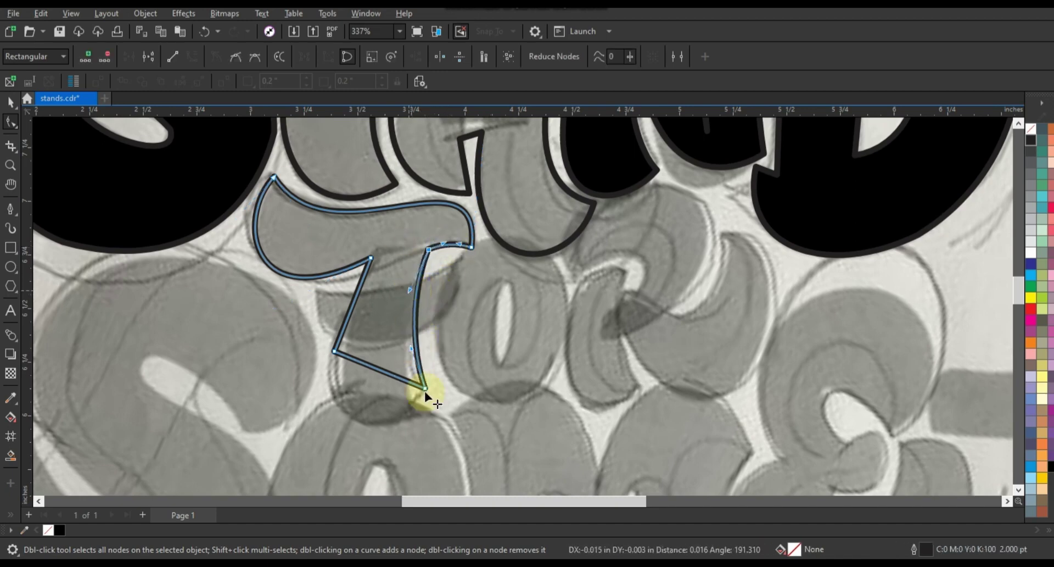
drag(385, 375, 379, 423)
click(347, 325)
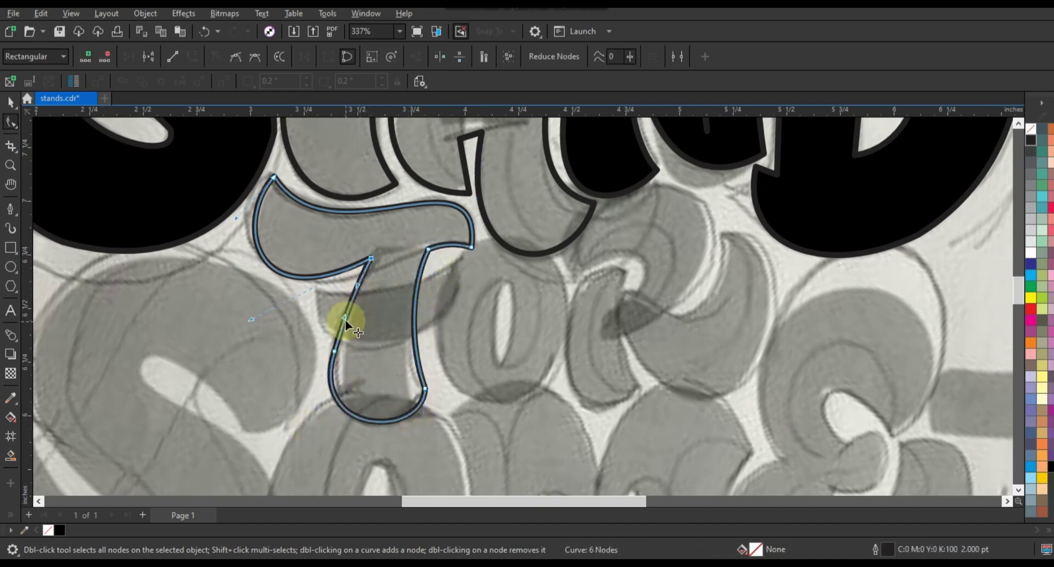
- Draw a lens shape on the F's bar and weld it into the F
key(F5)
click(324, 329)
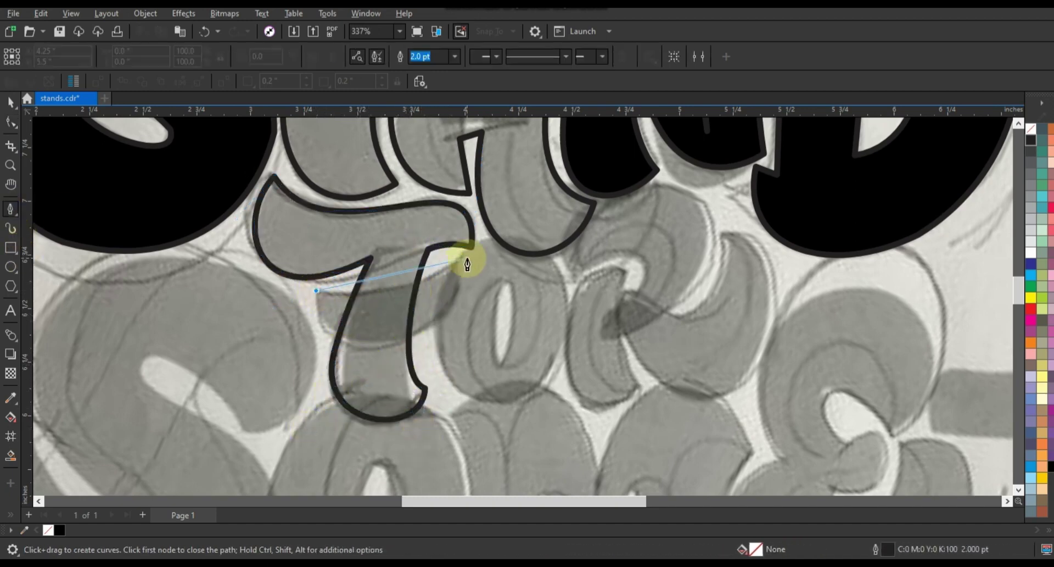
click(467, 257)
click(316, 291)
click(323, 329)
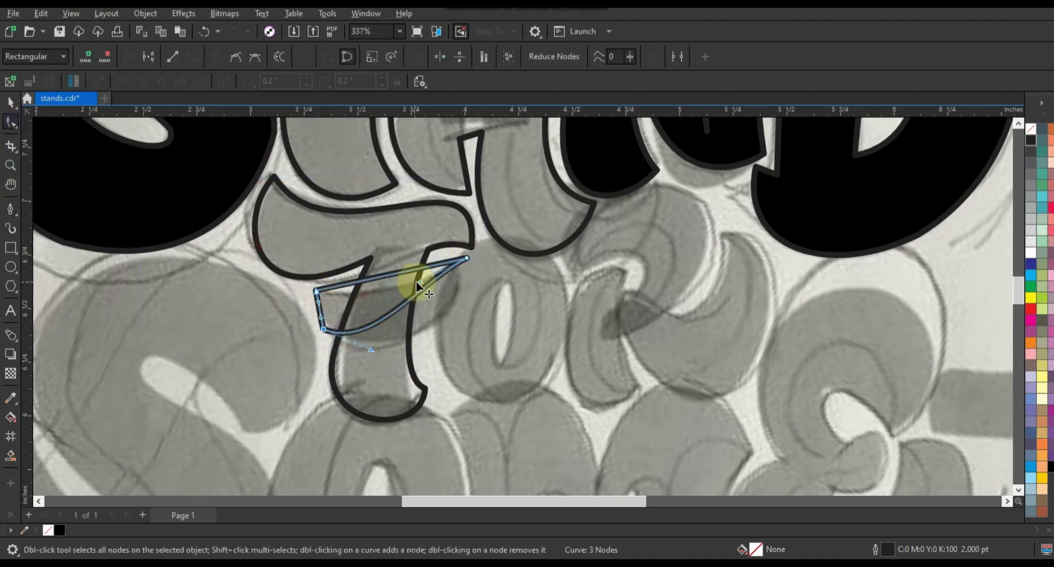
drag(396, 292, 411, 298)
drag(330, 313, 349, 338)
key(space)
click(382, 56)
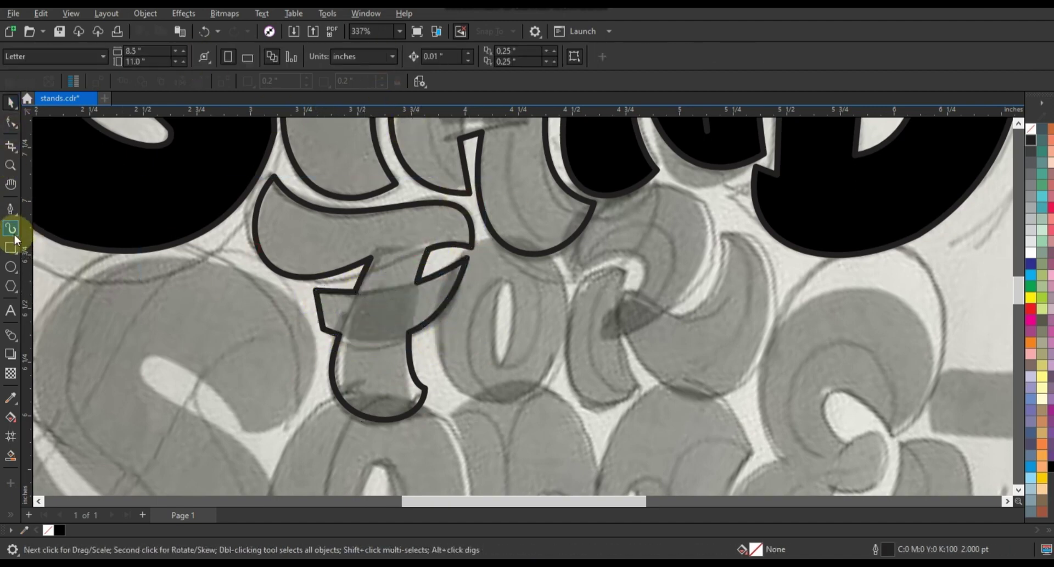
- Draw an ellipse for the O and add a squashed, tilted copy as its counter
click(10, 266)
drag(434, 234, 565, 403)
click(11, 101)
key(KP_Add)
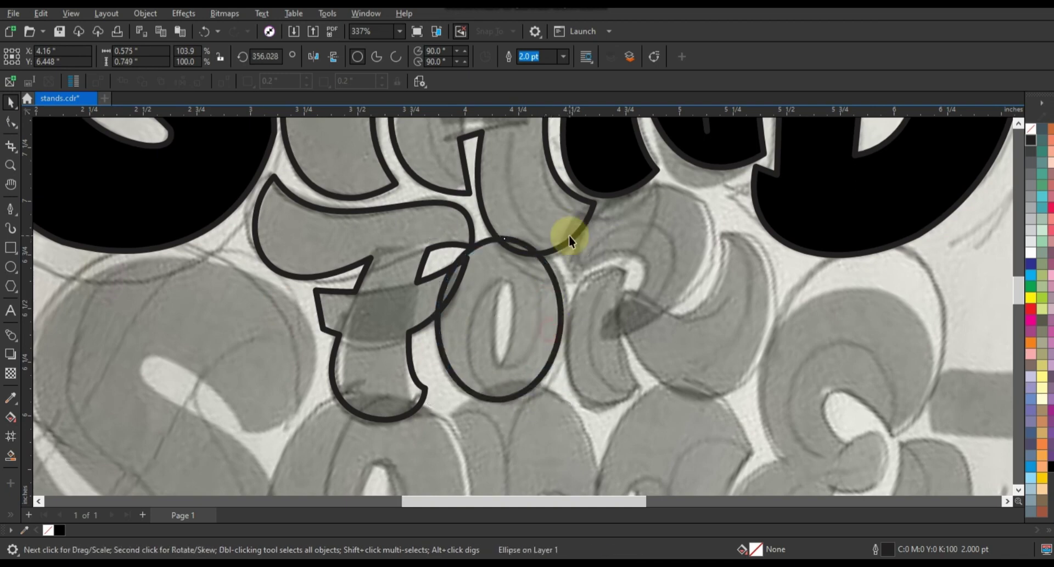
mouse_move(569, 235)
mouse_down()
mouse_move(508, 275)
mouse_move(485, 241)
mouse_up()
click(500, 308)
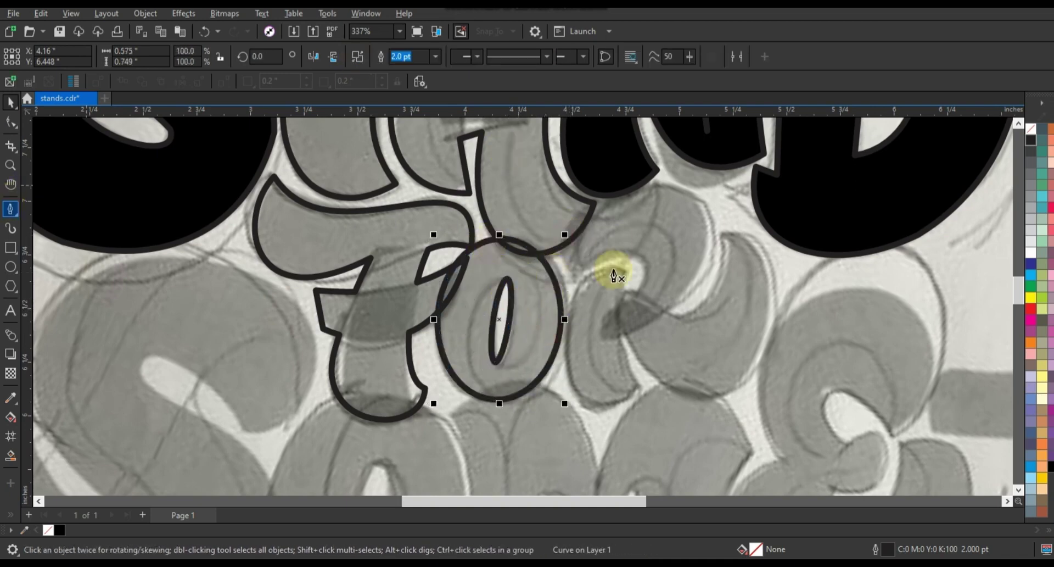
- Pen-trace the outline of the R along the sketch
key(F5)
click(624, 269)
click(590, 404)
click(638, 388)
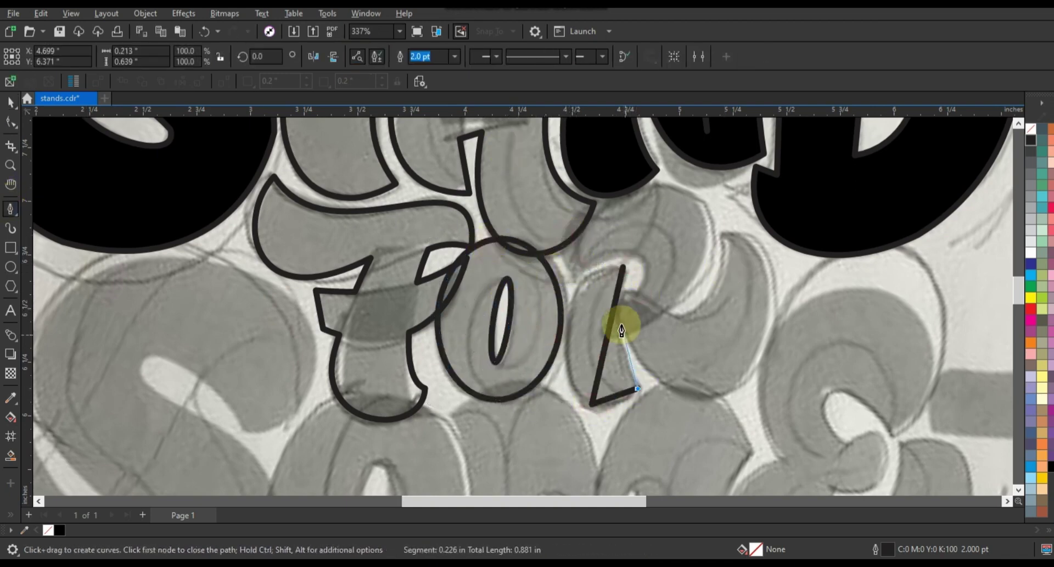
click(665, 310)
click(727, 231)
click(578, 270)
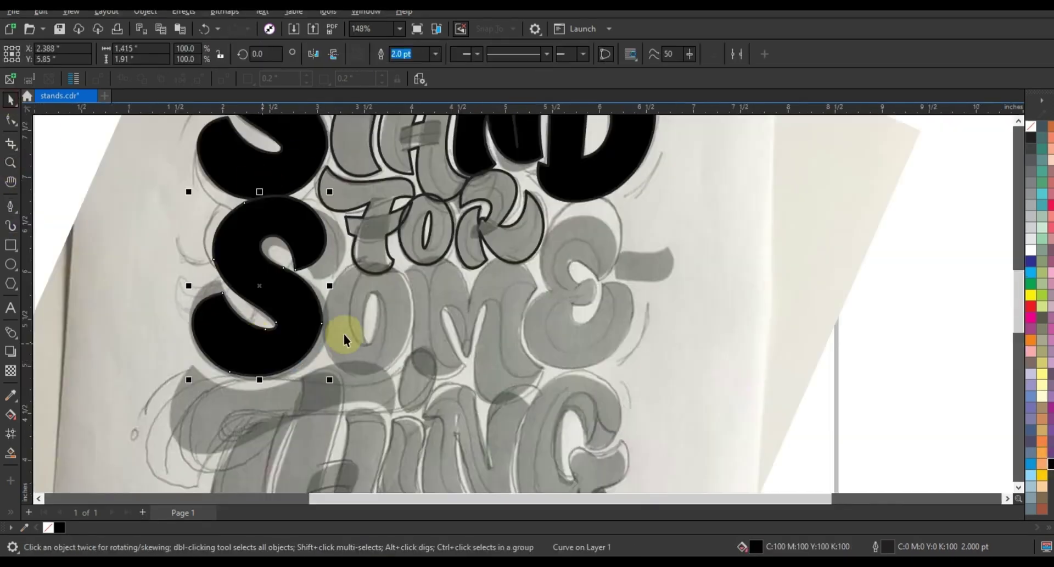
- Place the oval O in SOME and click out an angular closed outline for the M
click(479, 170)
click(384, 321)
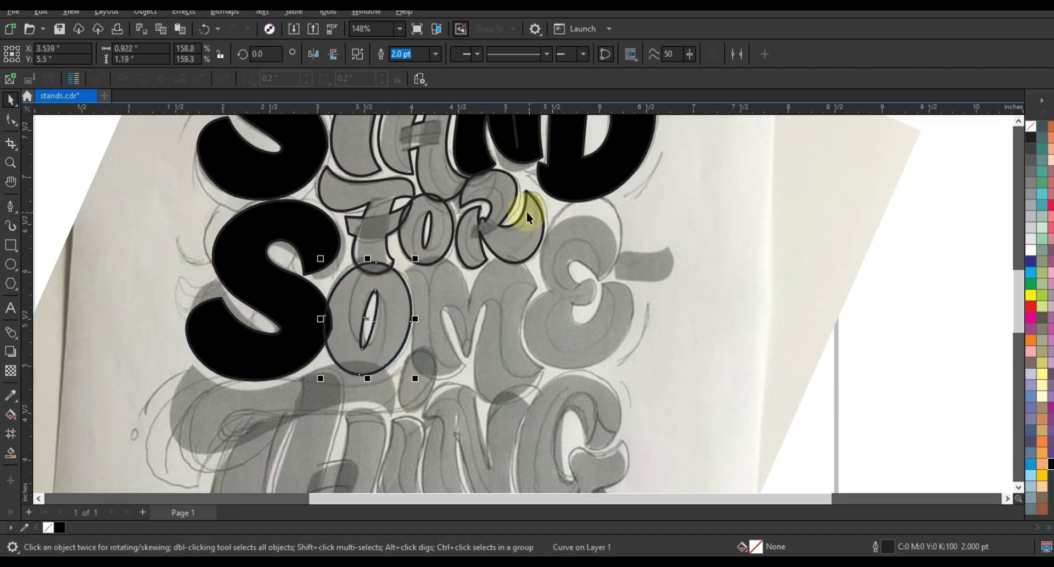
click(402, 269)
click(412, 361)
click(461, 365)
click(441, 308)
click(467, 362)
click(497, 401)
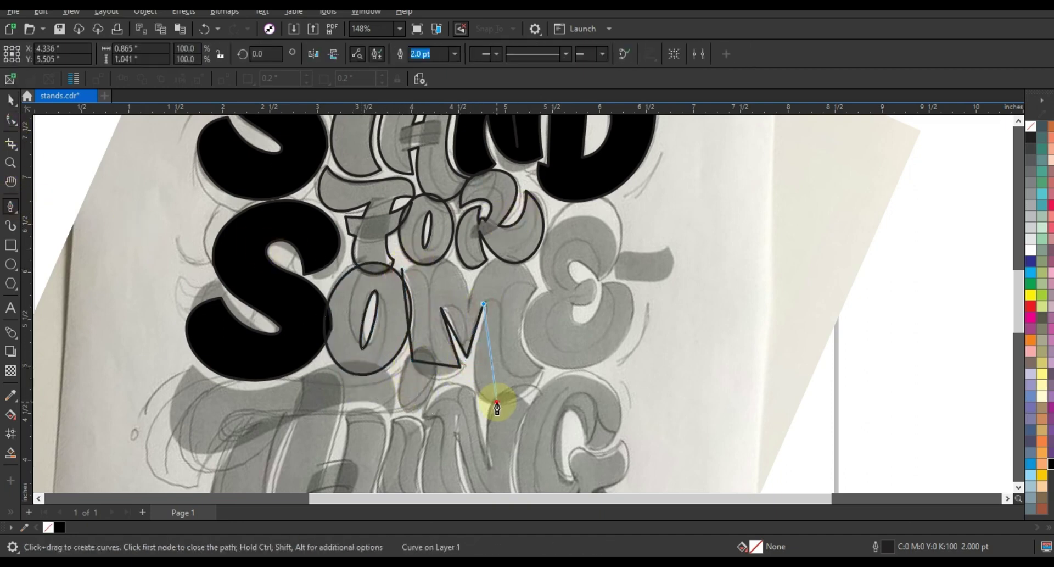
click(544, 367)
click(470, 296)
click(403, 269)
- Trace straight-edged outlines for the E and the small dash above it
click(577, 281)
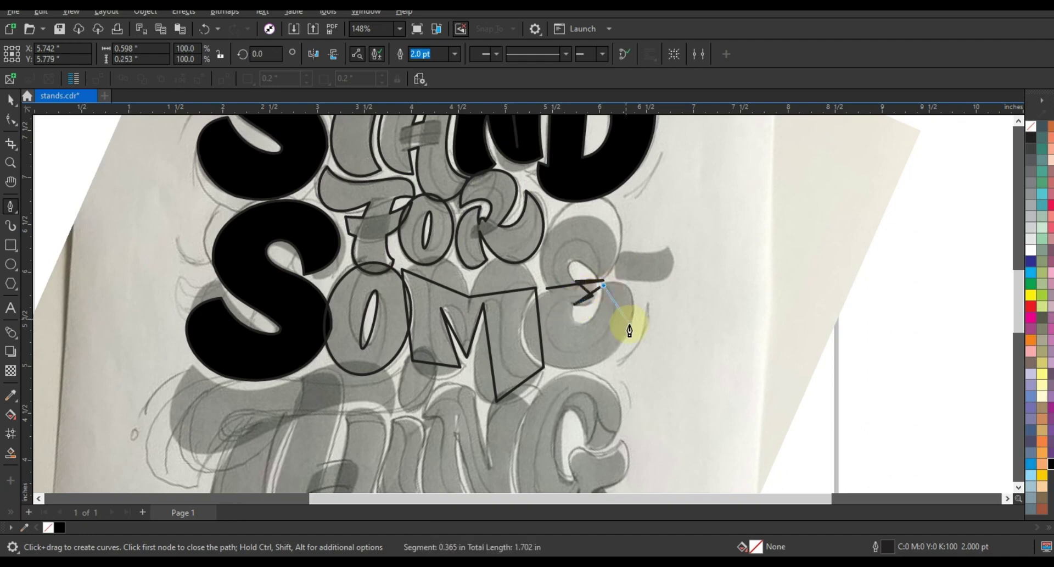
click(630, 330)
click(526, 332)
click(547, 288)
click(668, 243)
click(638, 280)
click(10, 118)
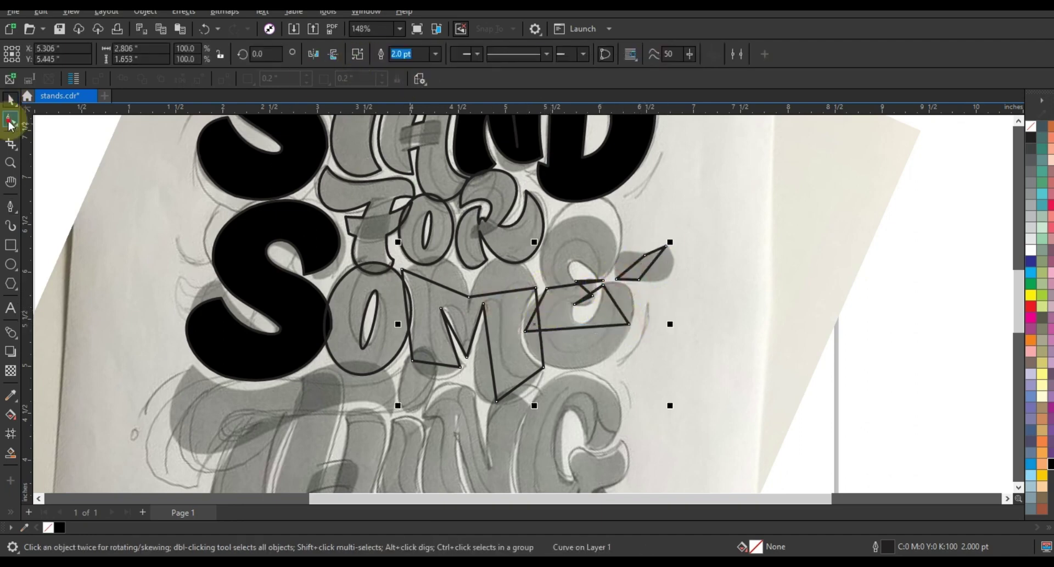
- Curve the M's bottom, left strokes, right diagonal and top into bubble arcs
scroll(433, 249, up, 3)
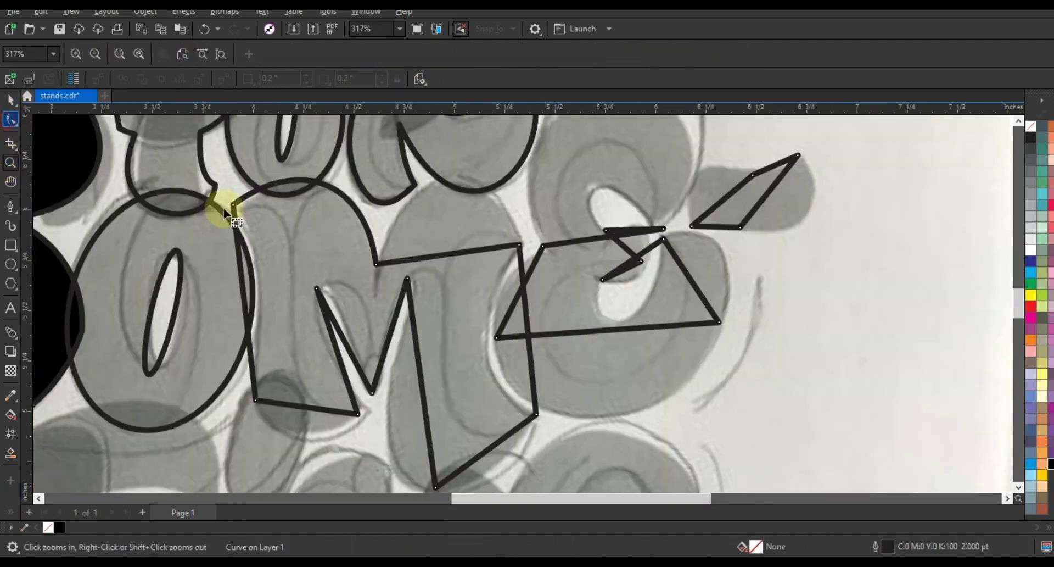
mouse_move(288, 405)
mouse_down()
mouse_move(343, 380)
mouse_move(370, 418)
mouse_up()
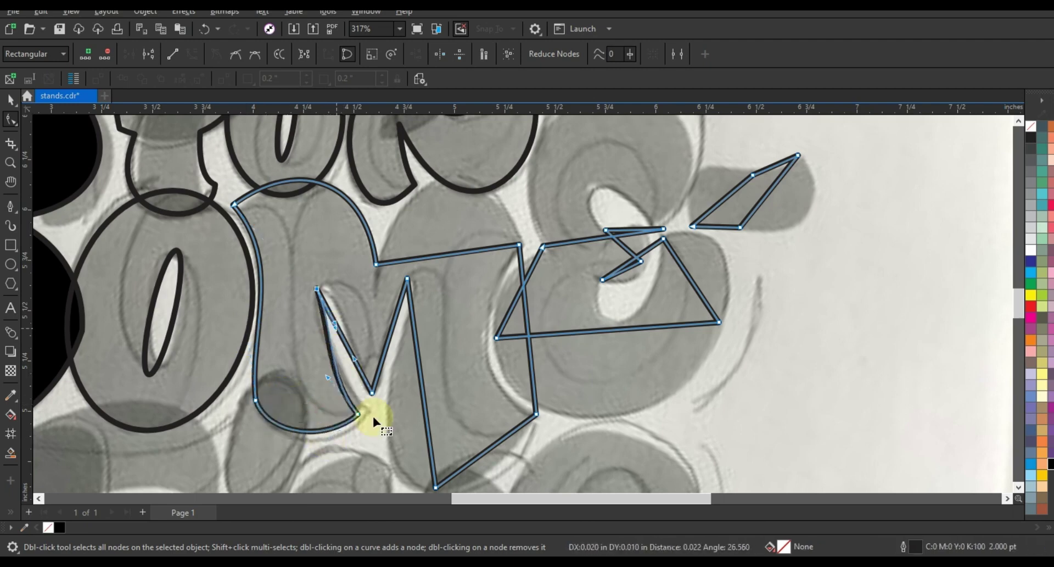
mouse_move(329, 325)
mouse_down()
mouse_move(389, 336)
mouse_move(424, 327)
mouse_move(398, 364)
mouse_up()
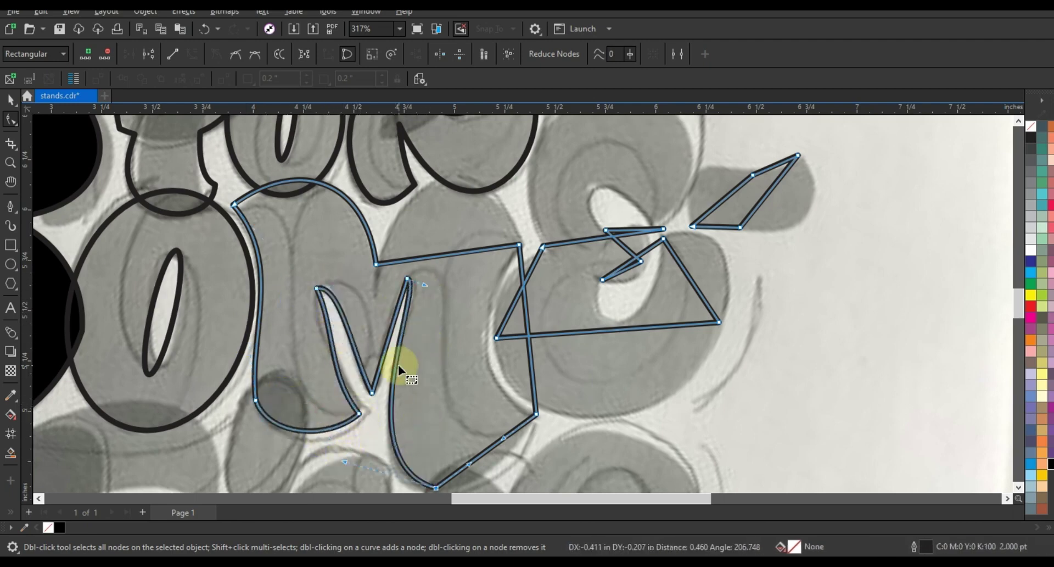
scroll(439, 406, down, 1)
drag(489, 440, 443, 473)
drag(496, 286, 478, 393)
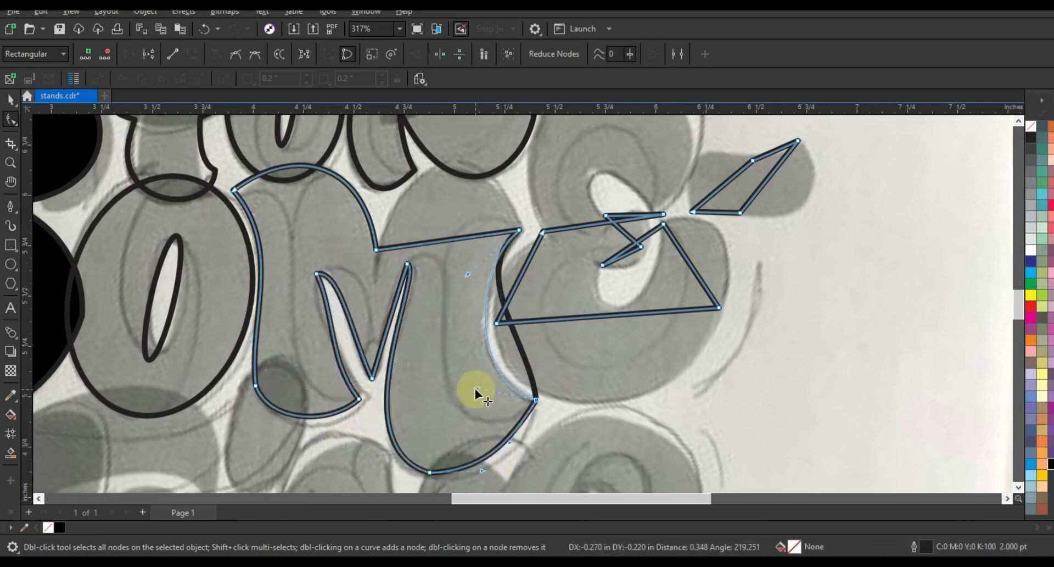
scroll(970, 219, up, 2)
drag(471, 278, 520, 176)
- Curve the bottom of the E and zoom in on it
click(528, 299)
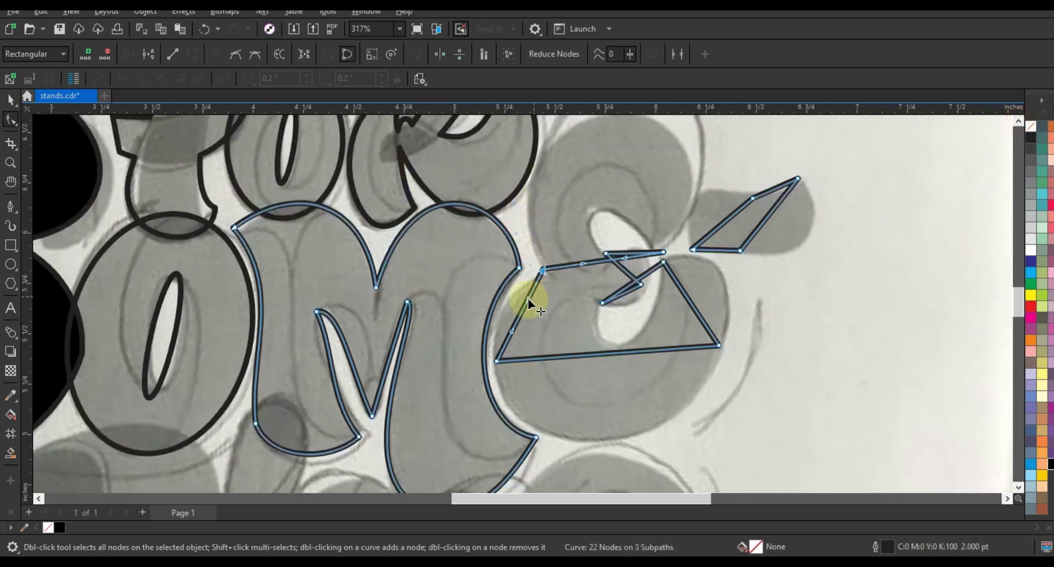
drag(572, 359, 513, 411)
scroll(589, 340, down, 2)
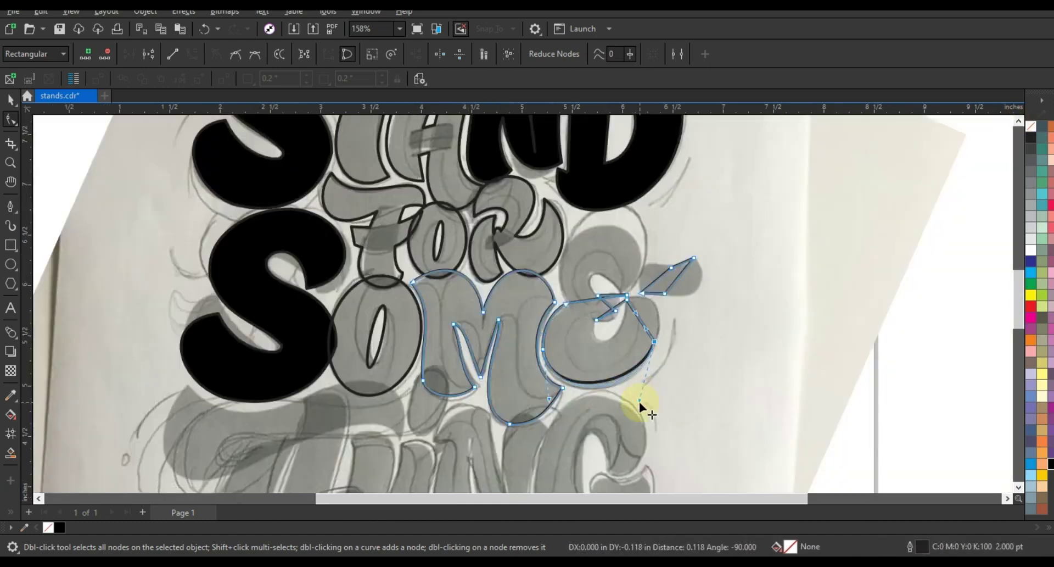
key(z)
drag(520, 200, 768, 424)
- Round the E's bottom, inner and top segments into smooth curves
key(F10)
click(522, 276)
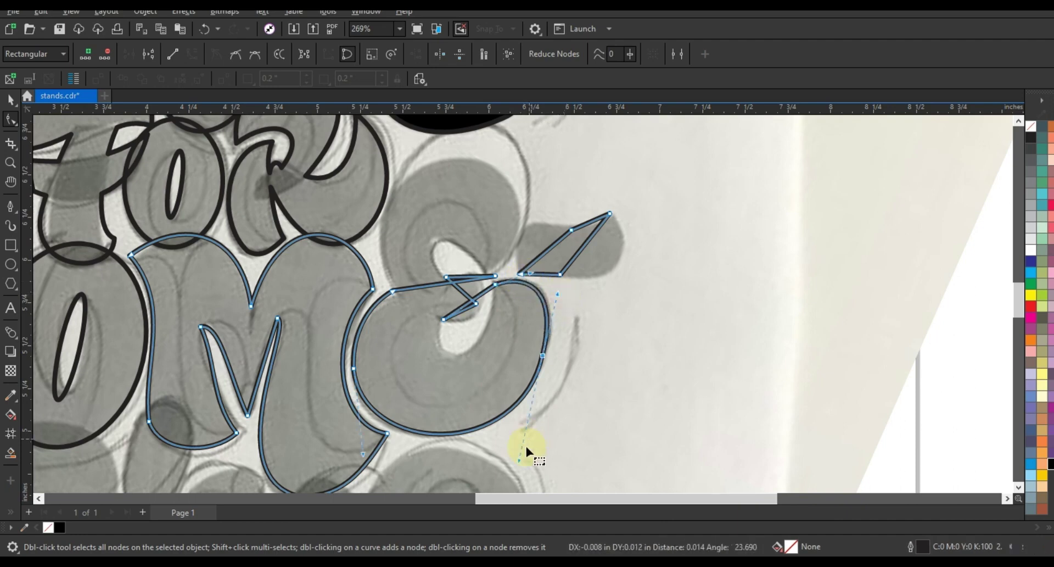
drag(526, 450, 516, 453)
click(488, 290)
drag(463, 317, 491, 376)
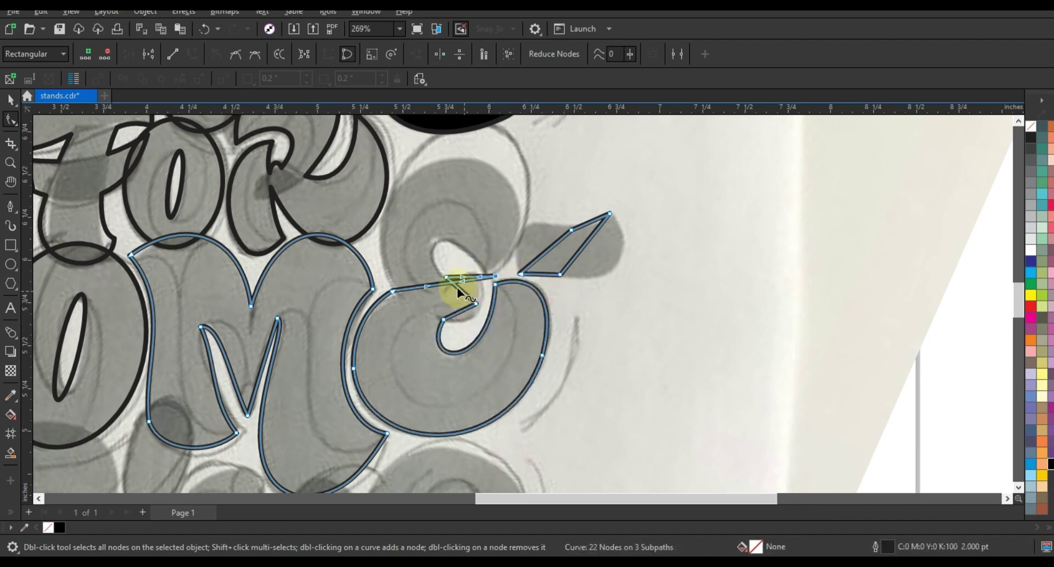
drag(457, 286, 360, 202)
scroll(537, 177, down, 2)
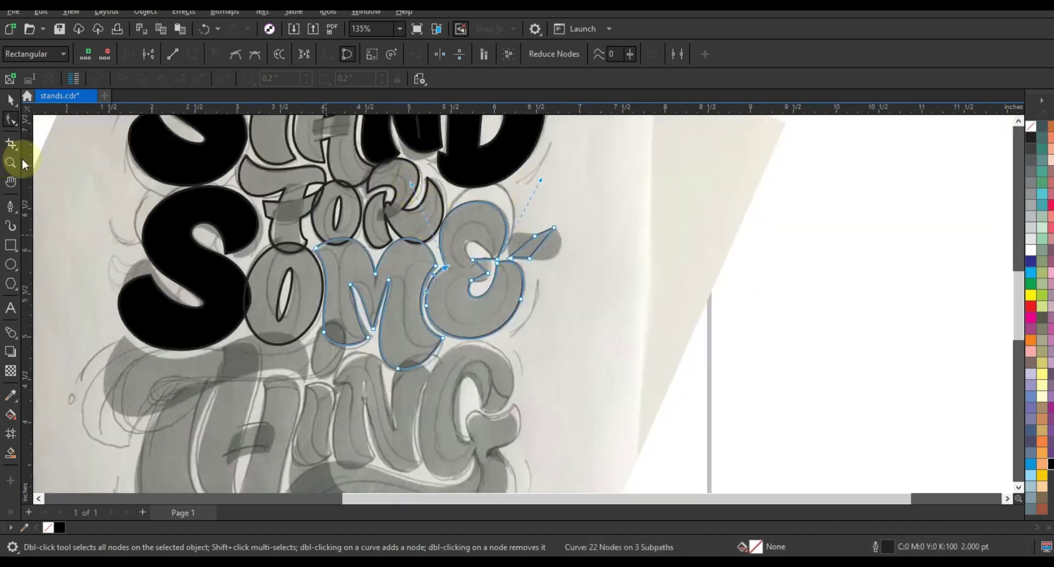
scroll(471, 239, up, 3)
drag(494, 297, 489, 236)
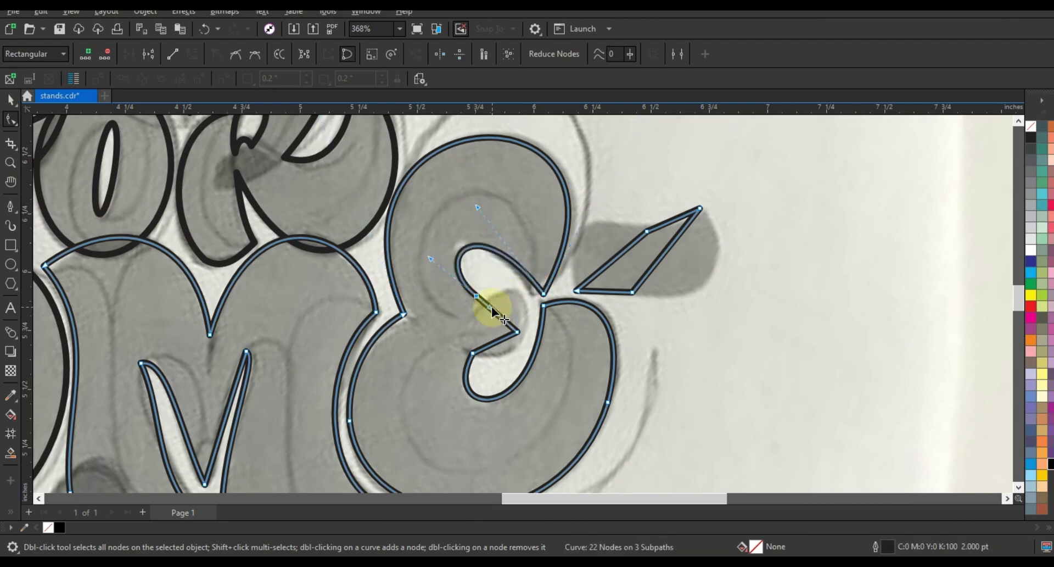
- Round the dash above the E into a curved blob
drag(610, 262, 600, 231)
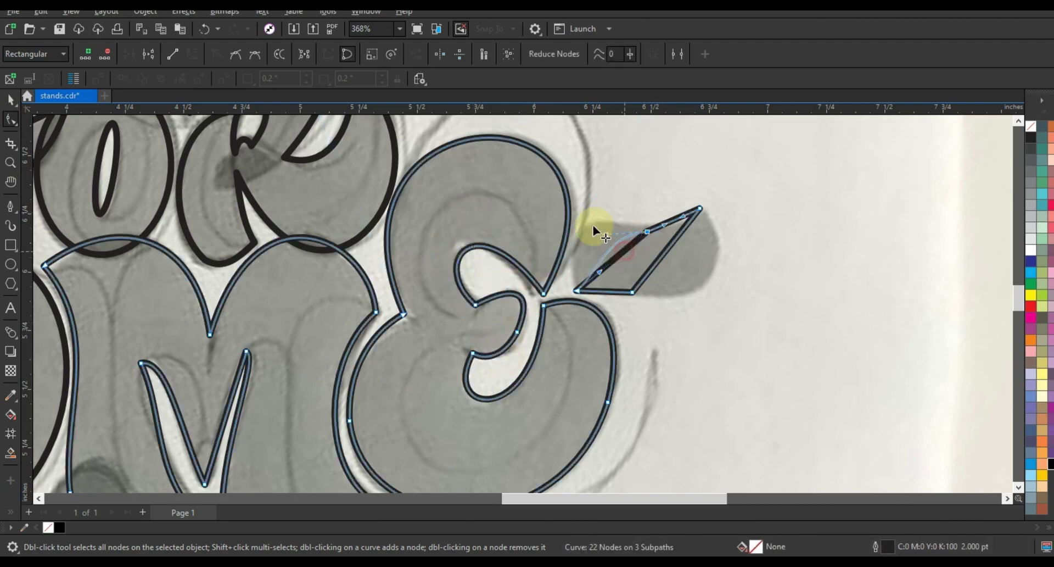
drag(677, 223, 711, 248)
click(613, 291)
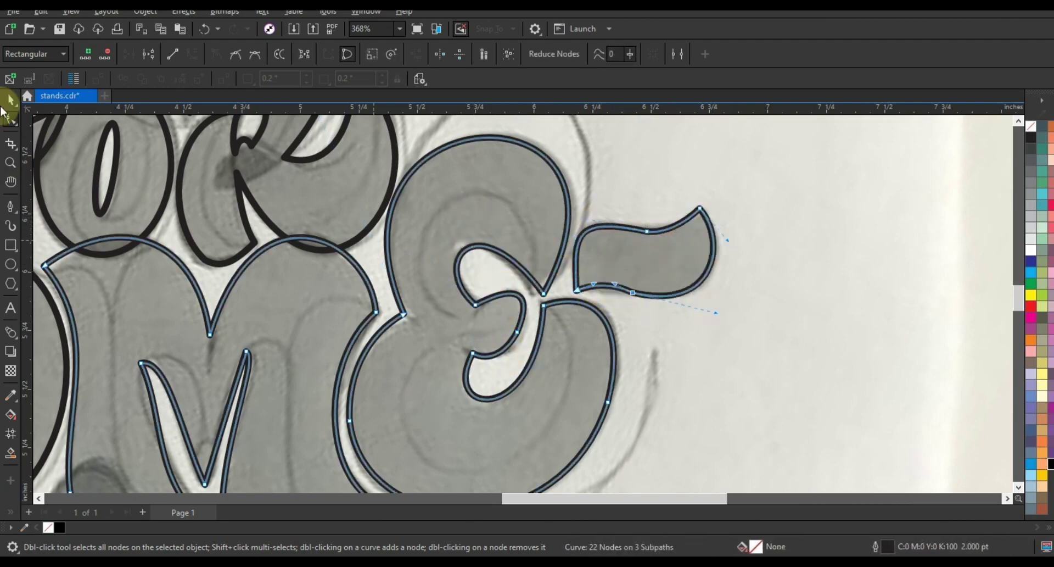
scroll(614, 292, down, 6)
- Zoom in on THING and trace a closed outline for the T
key(z)
drag(409, 233, 616, 332)
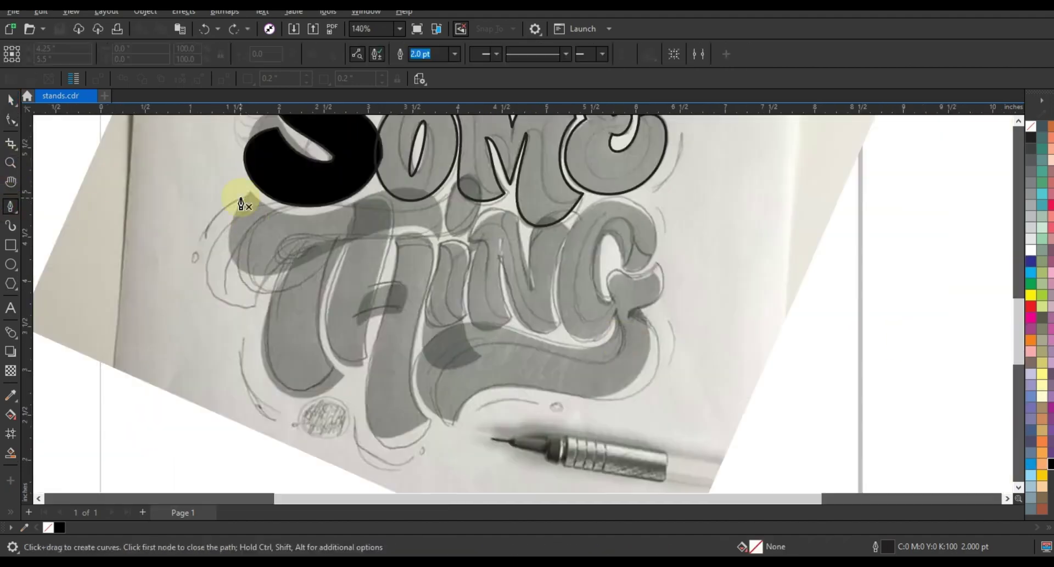
click(247, 190)
click(351, 202)
click(444, 240)
click(343, 375)
drag(284, 270, 248, 206)
click(247, 190)
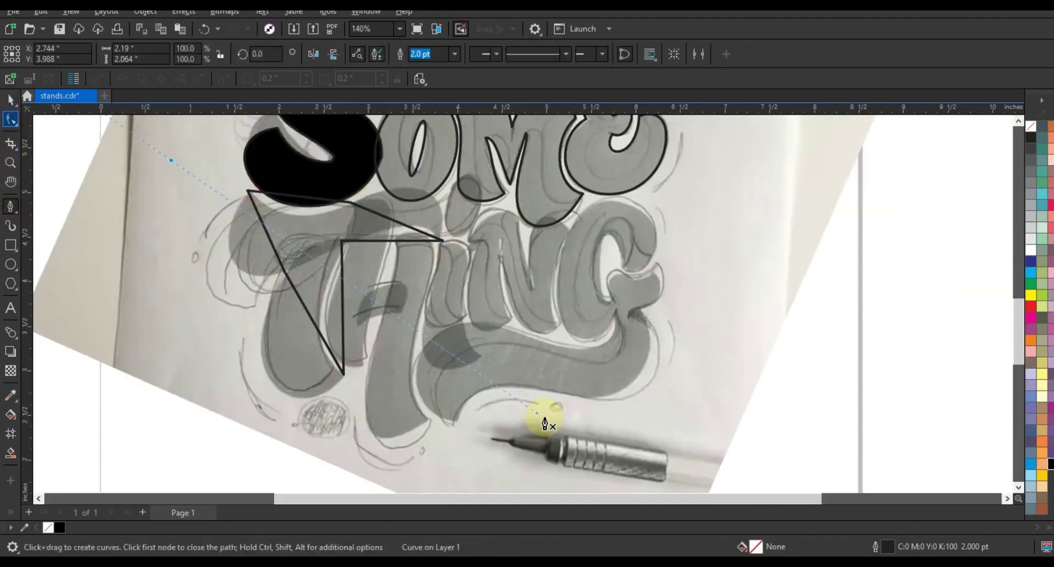
- Bend the T's left edge, right stem and top edge into curves
click(11, 119)
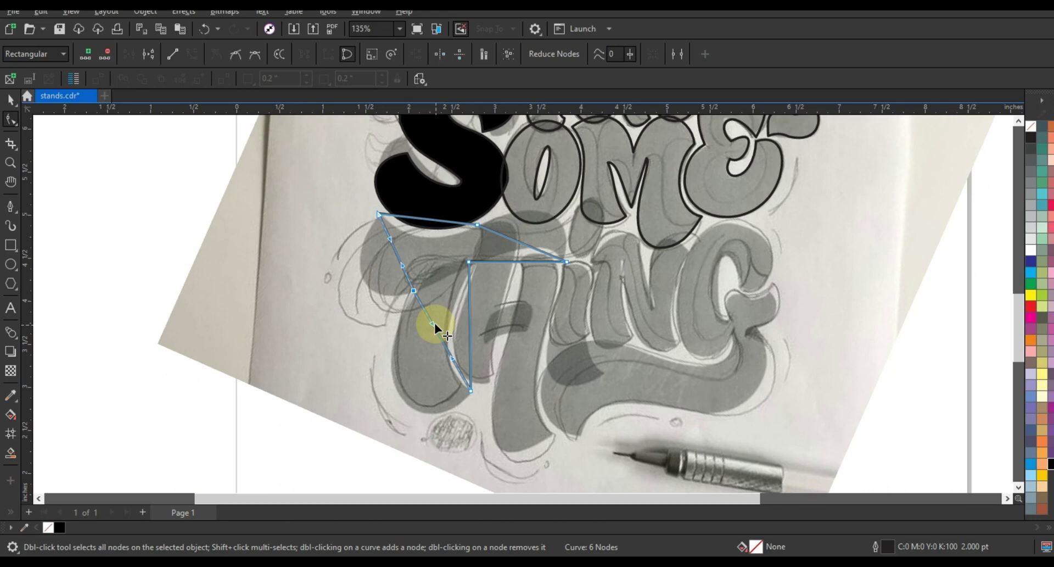
drag(434, 323, 379, 360)
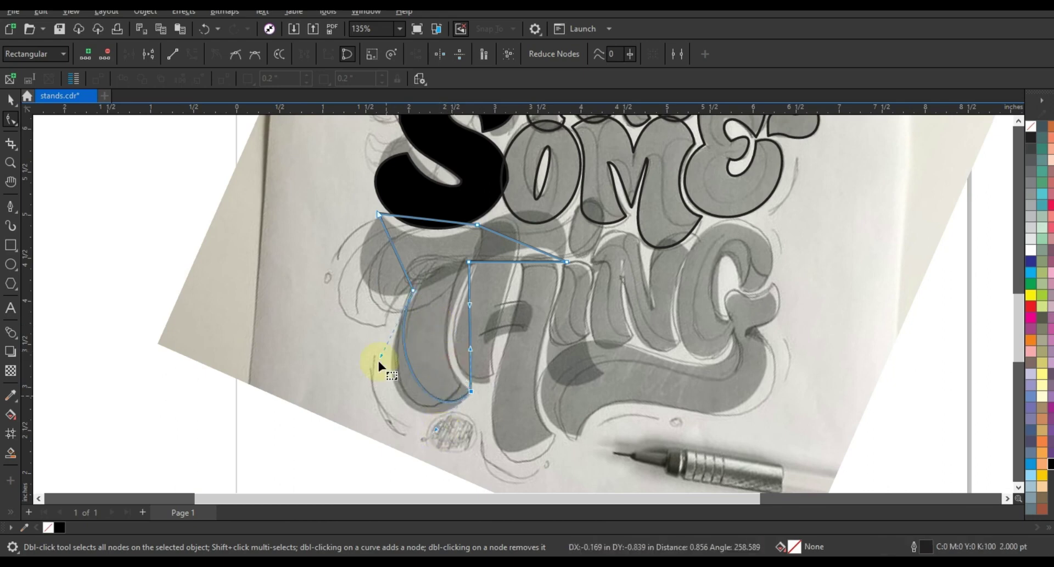
scroll(497, 289, up, 3)
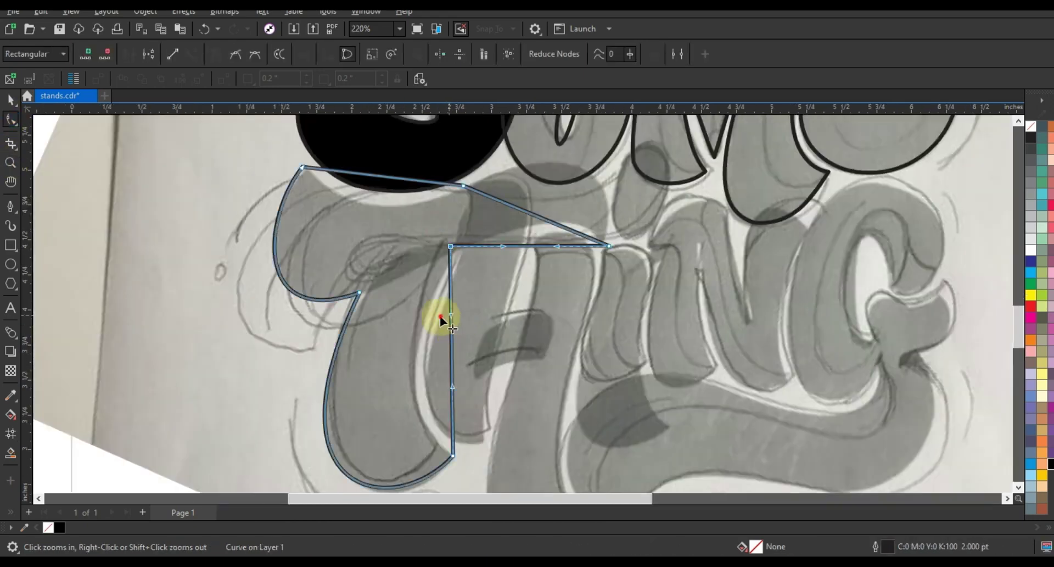
drag(451, 386, 391, 412)
drag(537, 216, 565, 192)
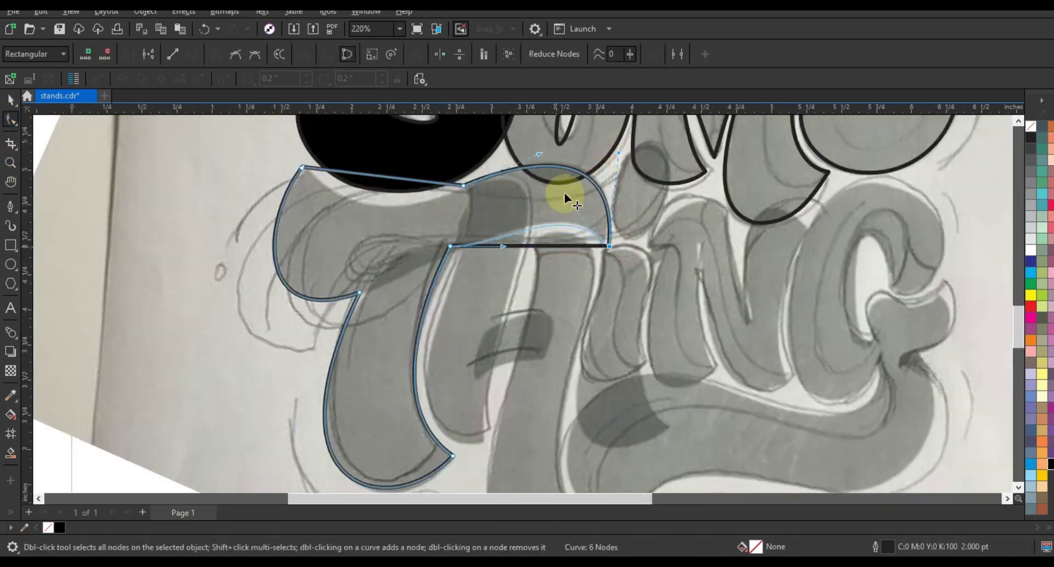
- Draw a triangle over the T stem, then delete it to redraw
click(10, 206)
click(468, 191)
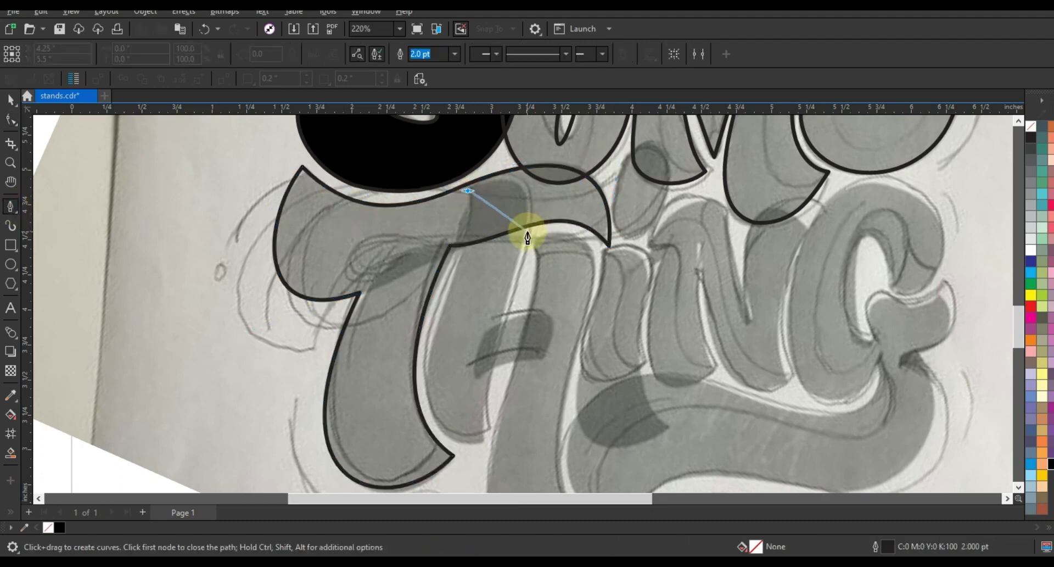
click(527, 231)
click(483, 438)
click(463, 257)
click(467, 192)
key(F10)
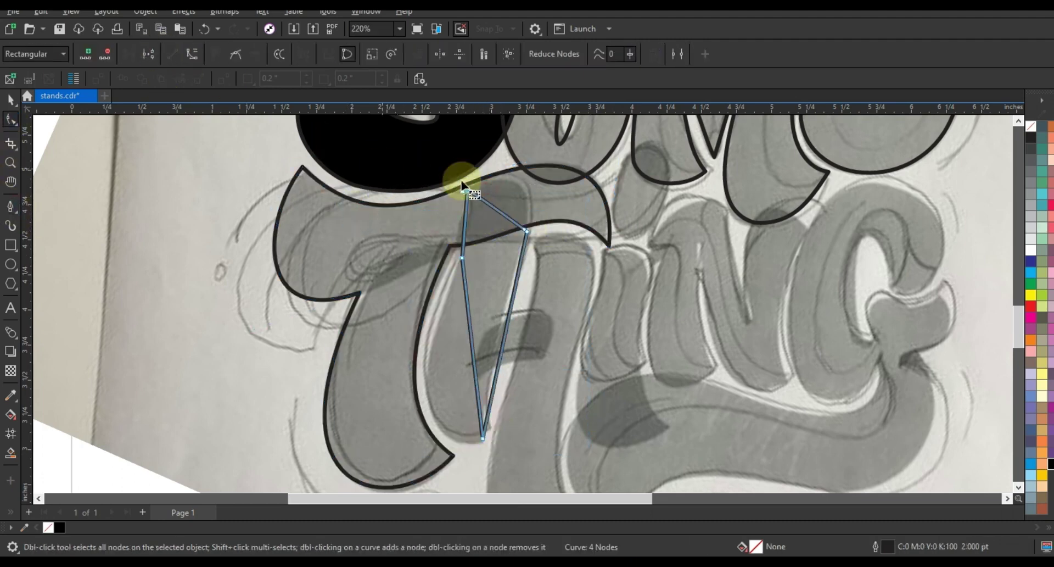
click(204, 28)
click(493, 206)
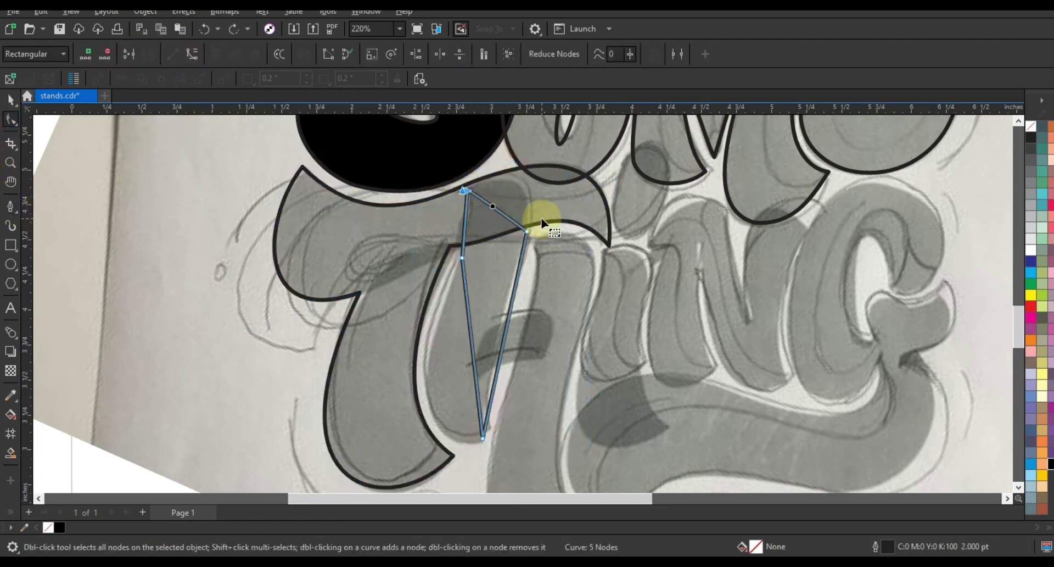
key(Delete)
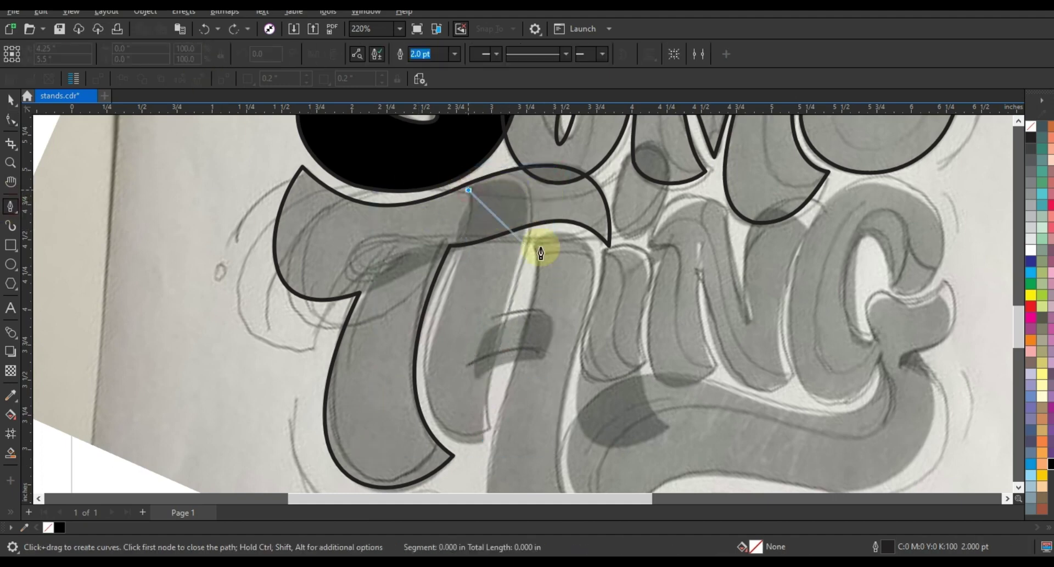
- Draw a new stem shape with a bulging top and curved lower-left edge
click(470, 198)
key(F10)
drag(488, 211, 541, 170)
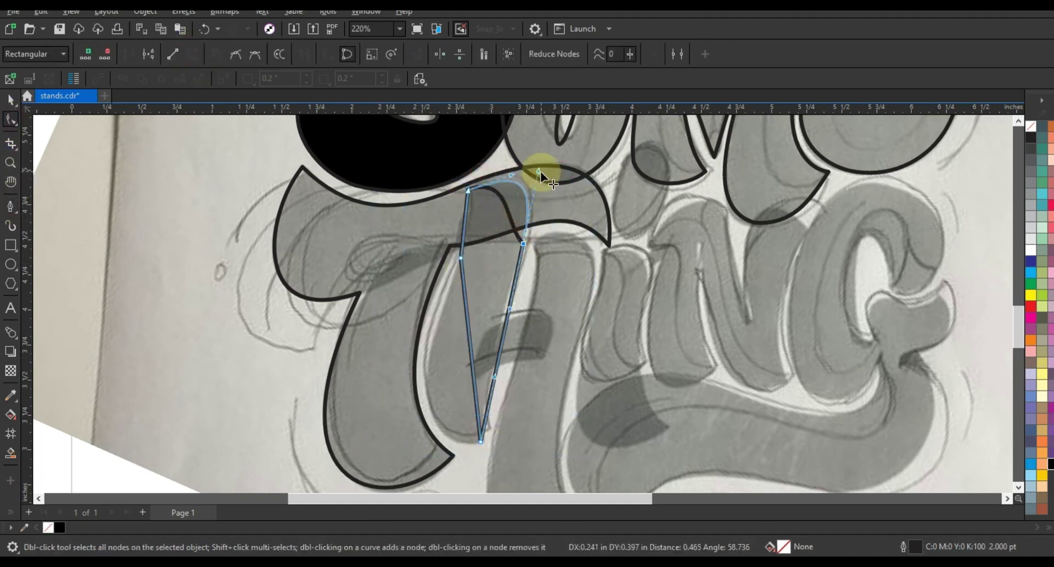
drag(472, 341, 407, 367)
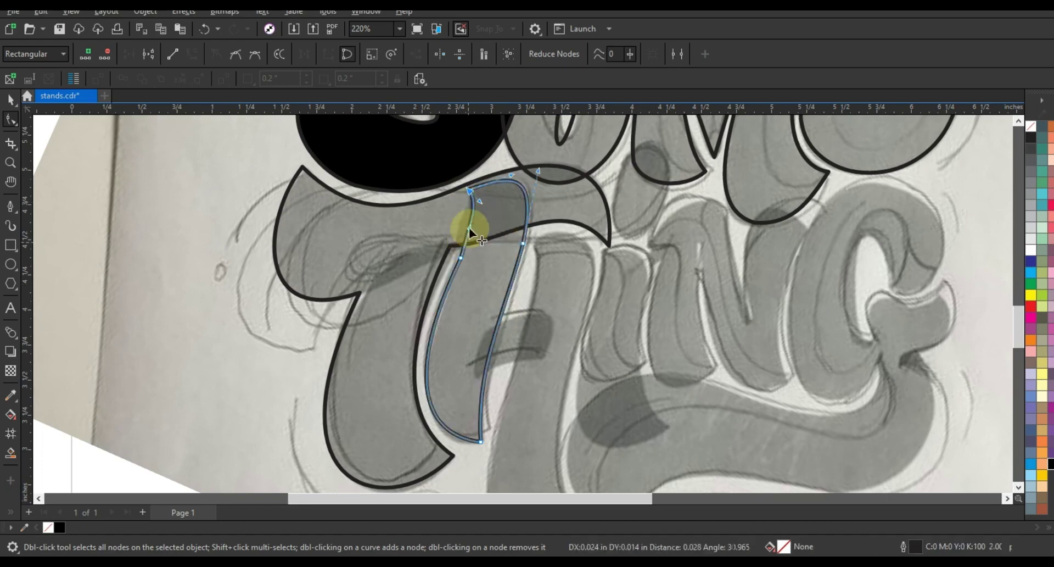
- Bend the H stroke outline's edges to match the sketch
key(F5)
scroll(553, 243, down, 3)
scroll(553, 242, up, 2)
key(F10)
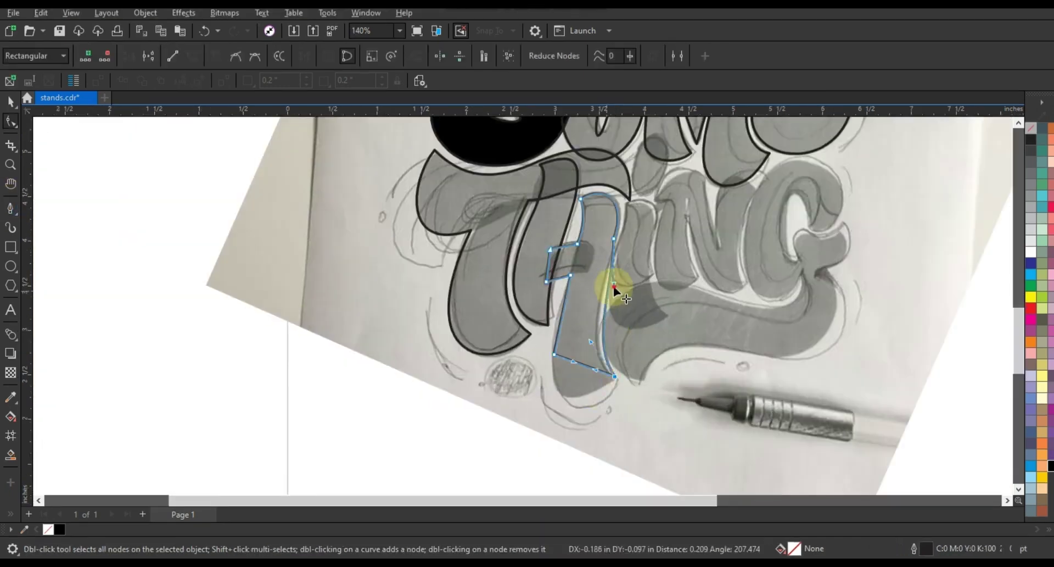
drag(577, 364, 575, 363)
drag(551, 394, 572, 354)
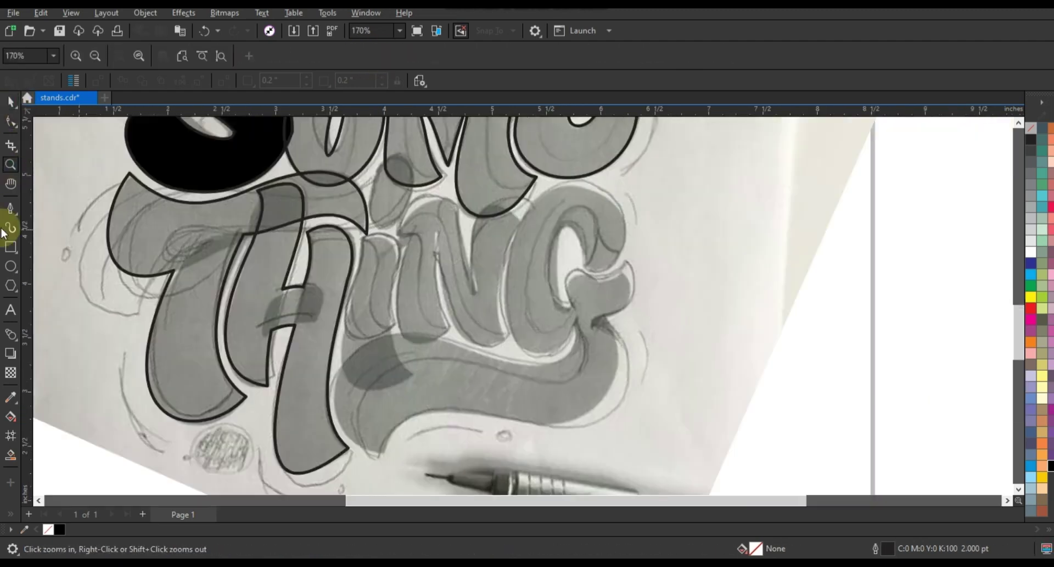
- Pen-trace a closed outline around the G of THING
click(10, 207)
click(380, 454)
click(470, 355)
click(575, 325)
click(604, 196)
click(559, 225)
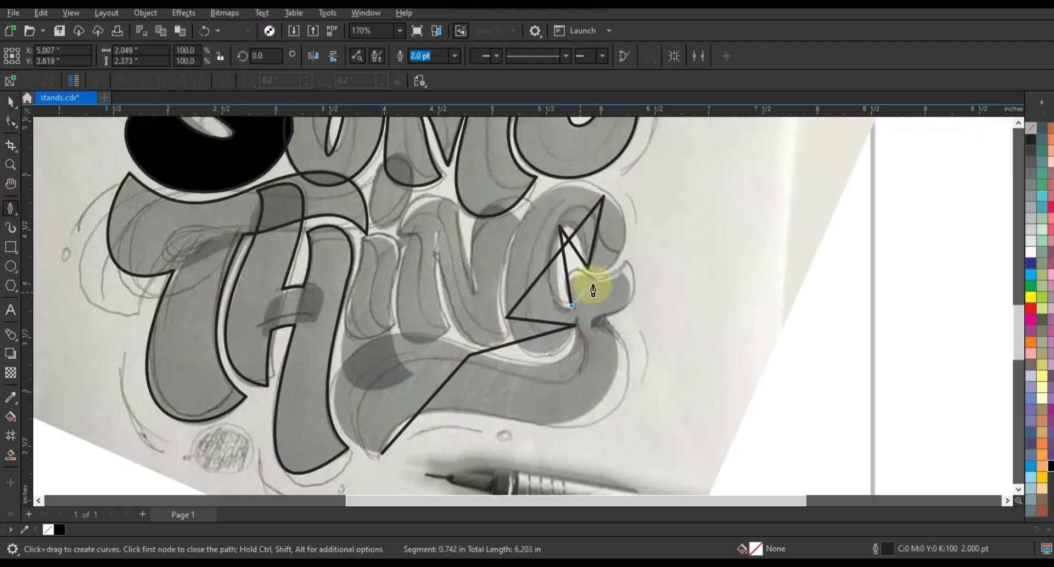
click(625, 276)
click(528, 420)
click(384, 453)
- Curve the G's inner loop, notch, bottom and tail edges to follow the sketch
key(F10)
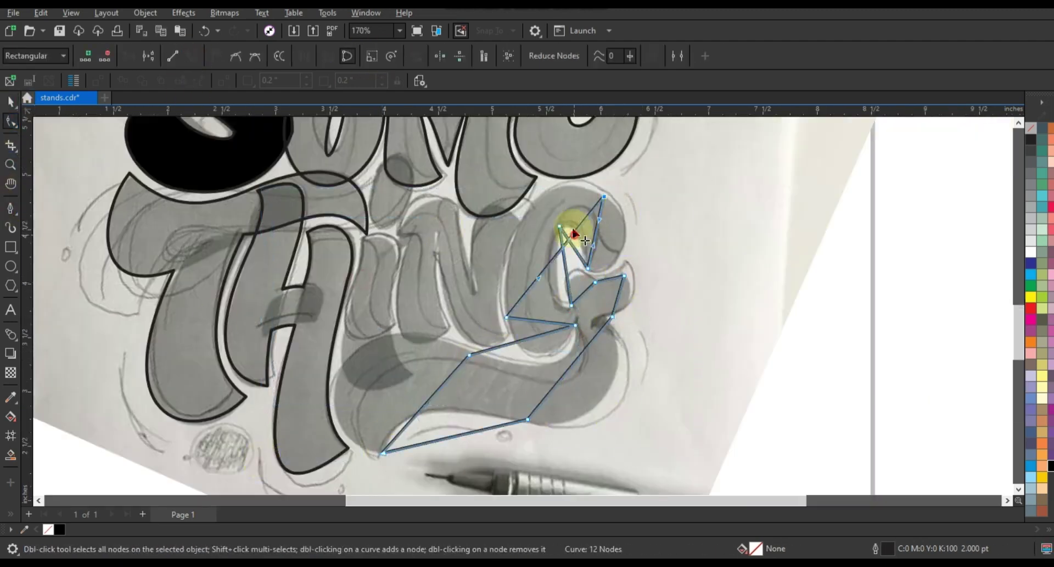
drag(571, 235, 501, 208)
drag(600, 245, 638, 218)
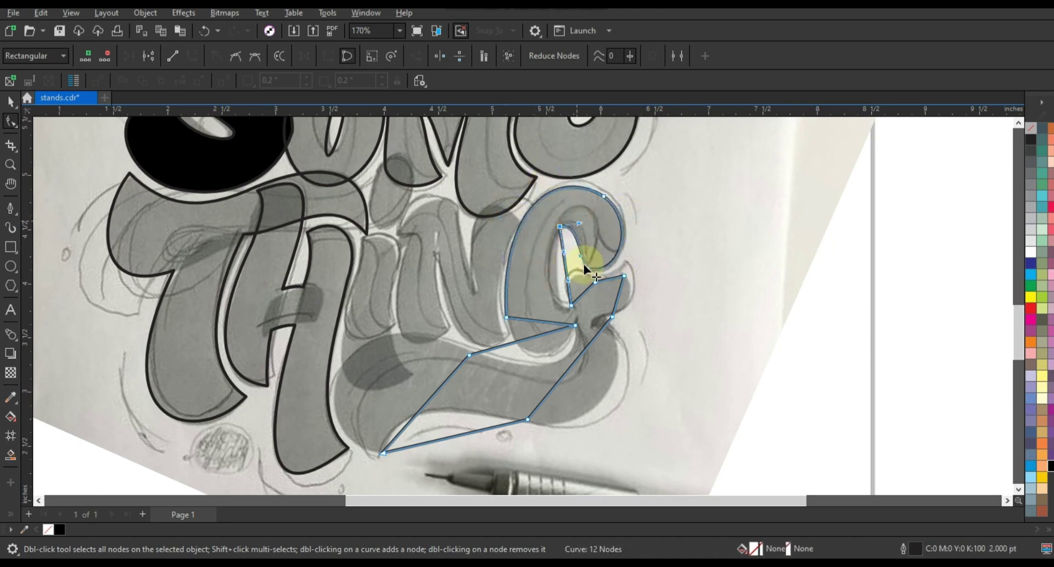
mouse_move(583, 262)
mouse_down()
mouse_move(559, 274)
mouse_move(588, 288)
mouse_move(611, 276)
mouse_up()
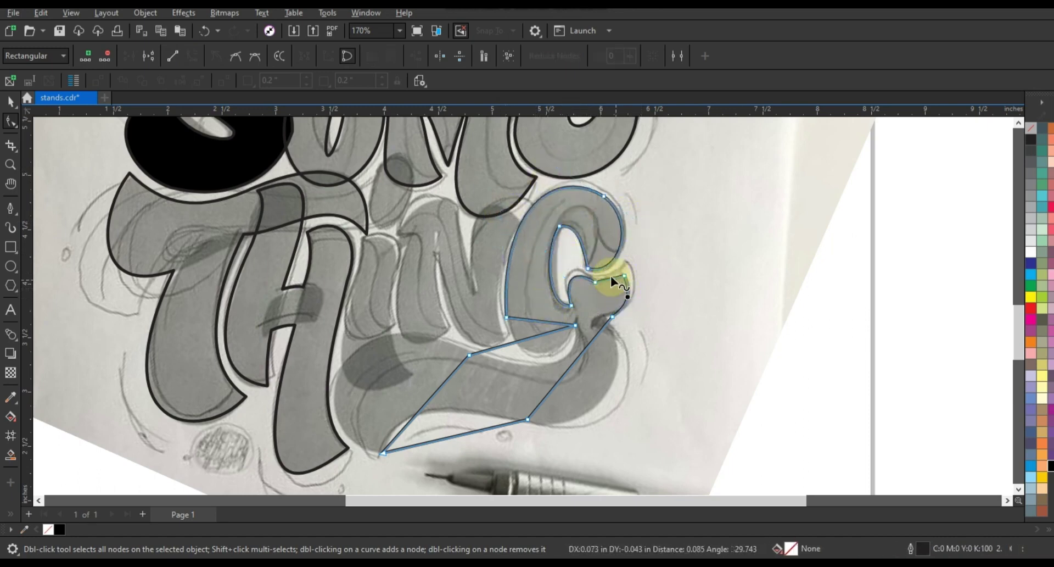
drag(571, 365, 559, 387)
drag(587, 427, 595, 439)
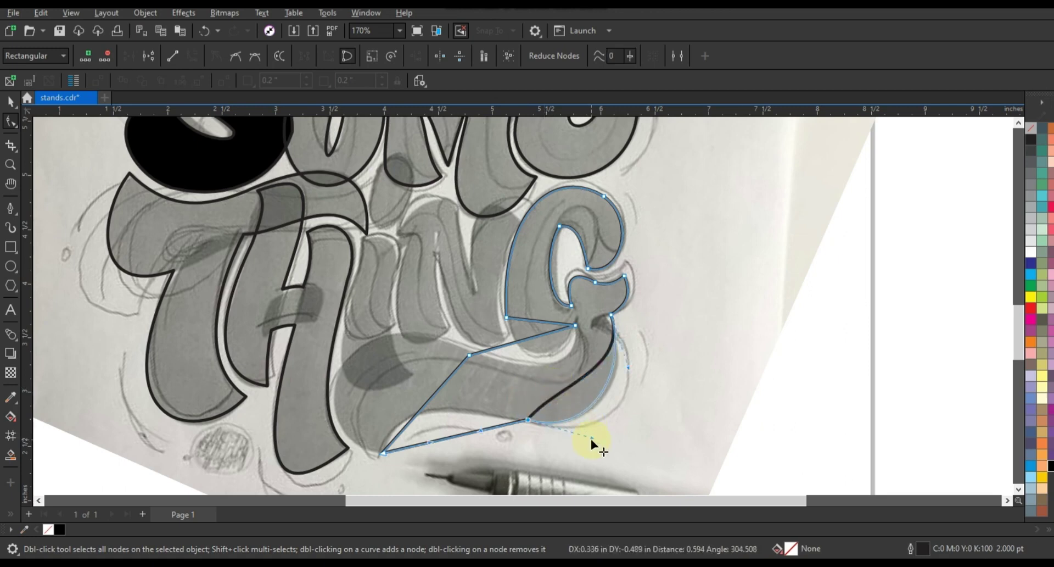
drag(555, 329, 568, 369)
drag(558, 331, 513, 358)
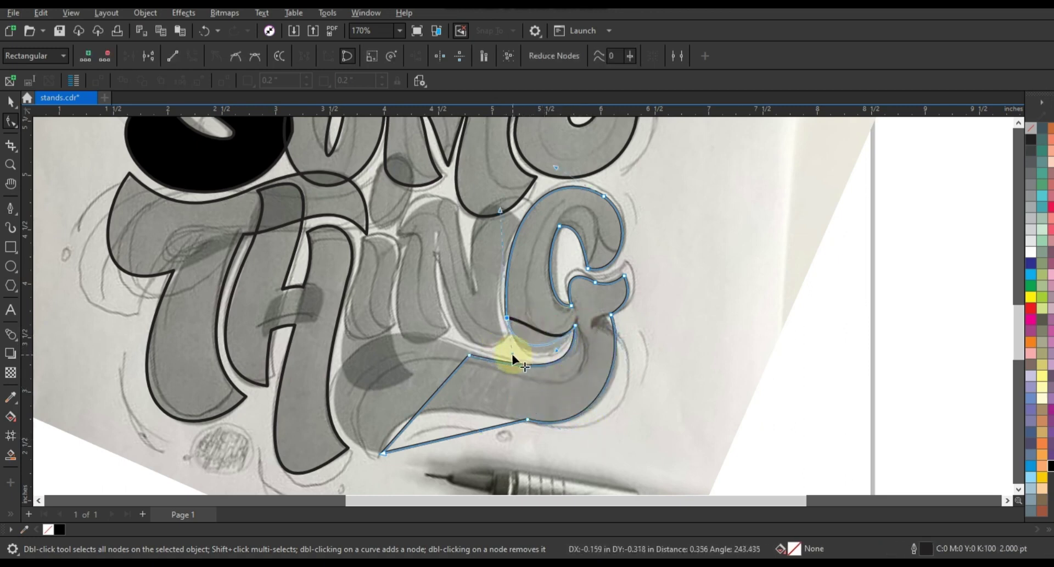
mouse_move(412, 420)
mouse_down()
mouse_move(435, 302)
mouse_move(283, 430)
mouse_up()
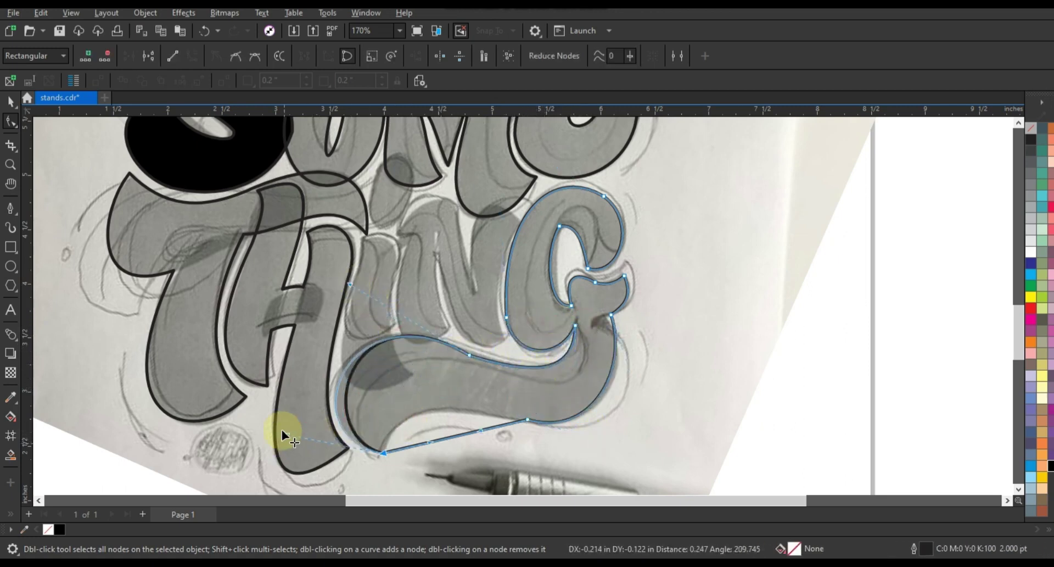
drag(466, 436, 477, 415)
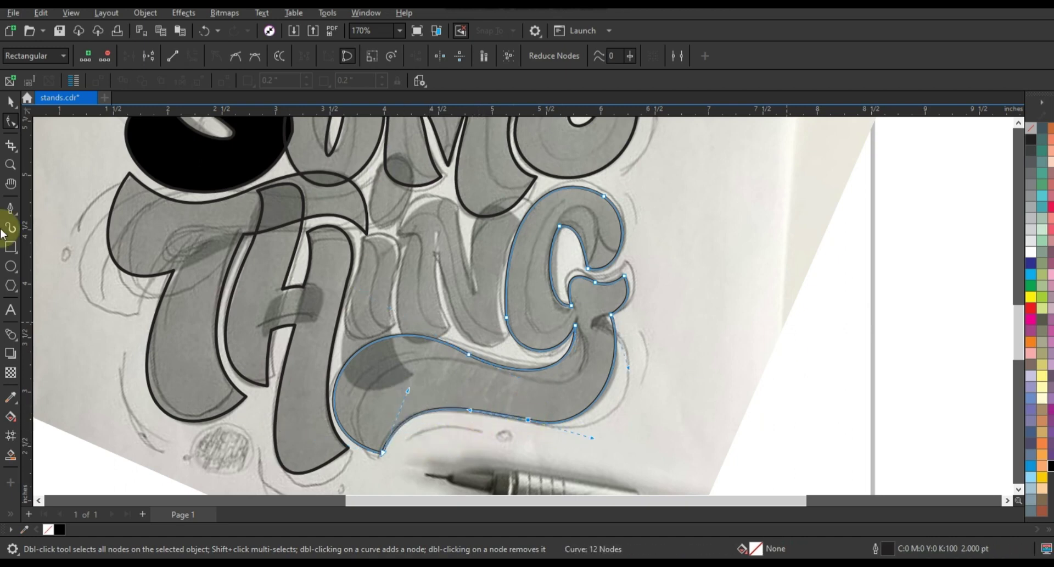
- Start a closed outline over the I stroke
click(10, 208)
scroll(617, 266, down, 3)
scroll(399, 269, up, 4)
click(399, 269)
click(376, 373)
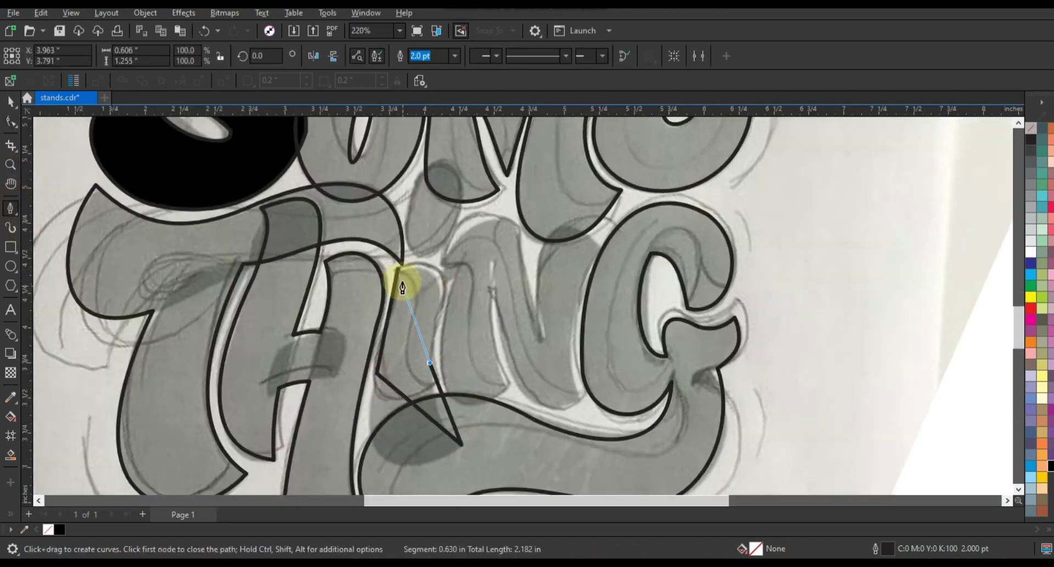
- Close the I outline and curve its sides and bottom with the Shape tool
click(461, 444)
click(398, 269)
key(F10)
drag(441, 274, 456, 265)
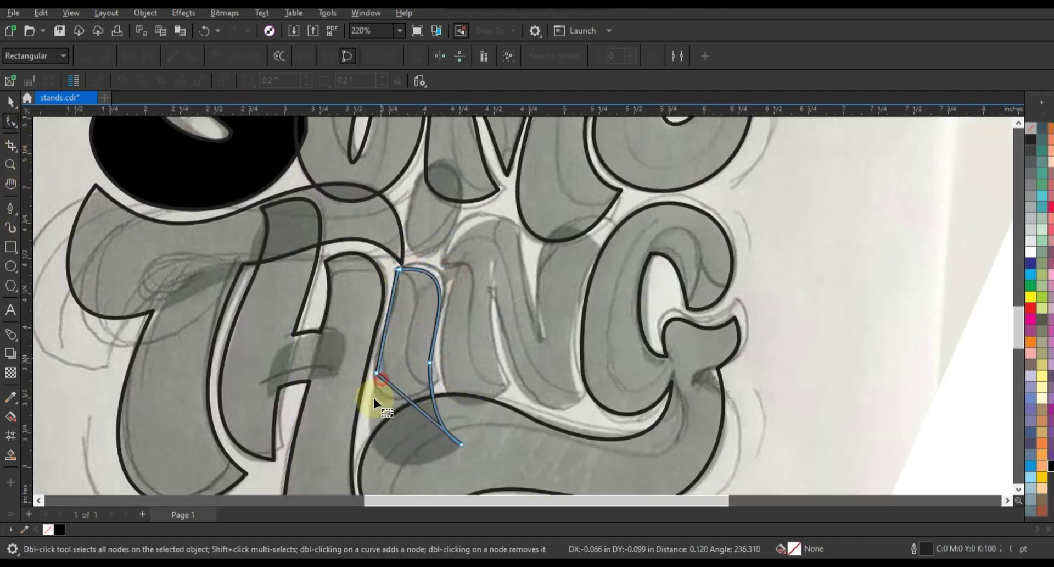
mouse_move(374, 397)
mouse_down()
mouse_move(398, 474)
mouse_move(401, 459)
mouse_up()
- Draw a rounded-rectangle dot for the I and tilt it to match the sketch
key(F6)
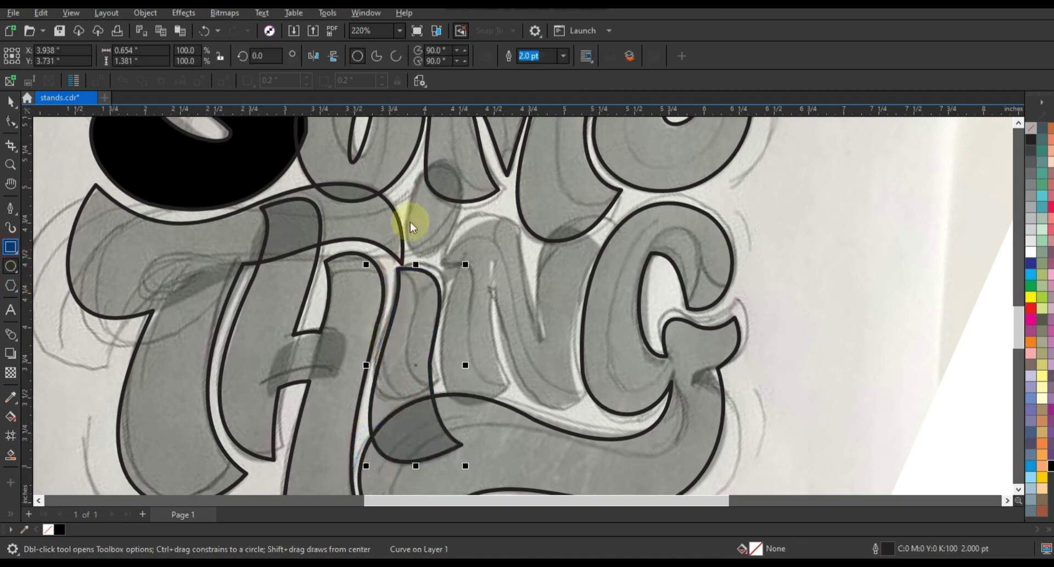
drag(411, 165, 452, 254)
key(space)
click(452, 248)
drag(434, 167, 454, 180)
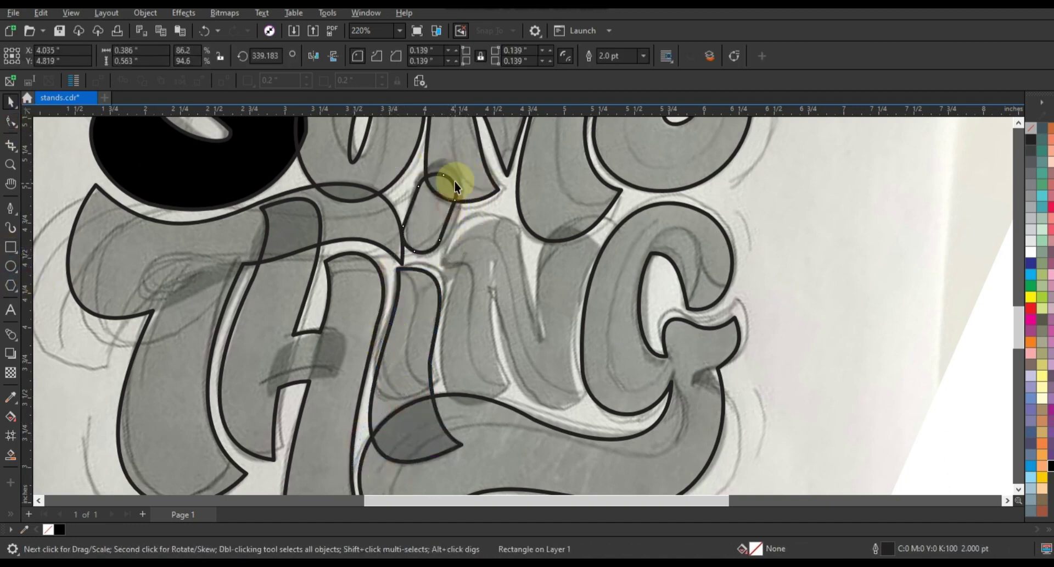
click(9, 207)
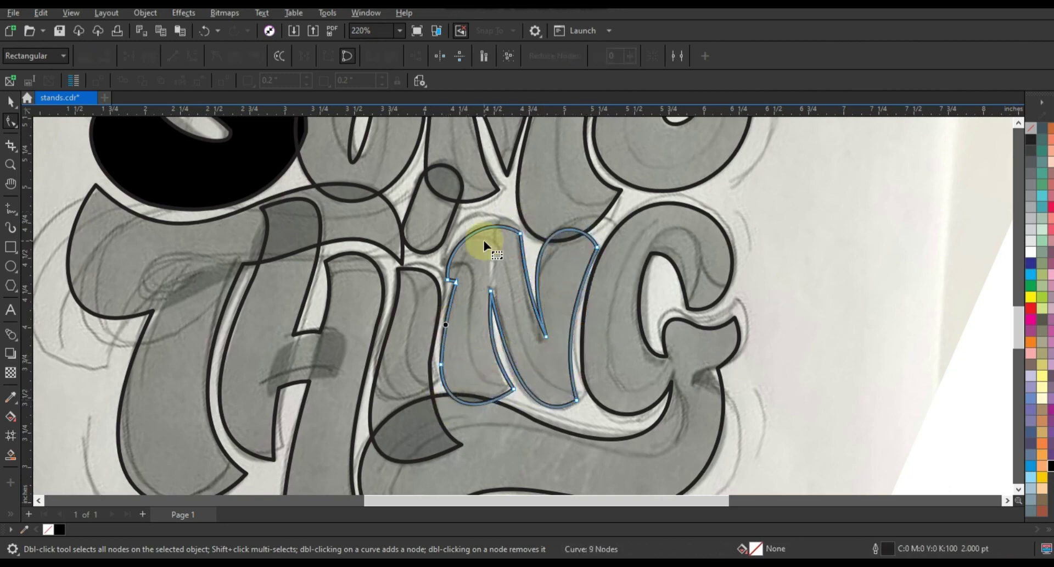
key(space)
scroll(499, 312, down, 5)
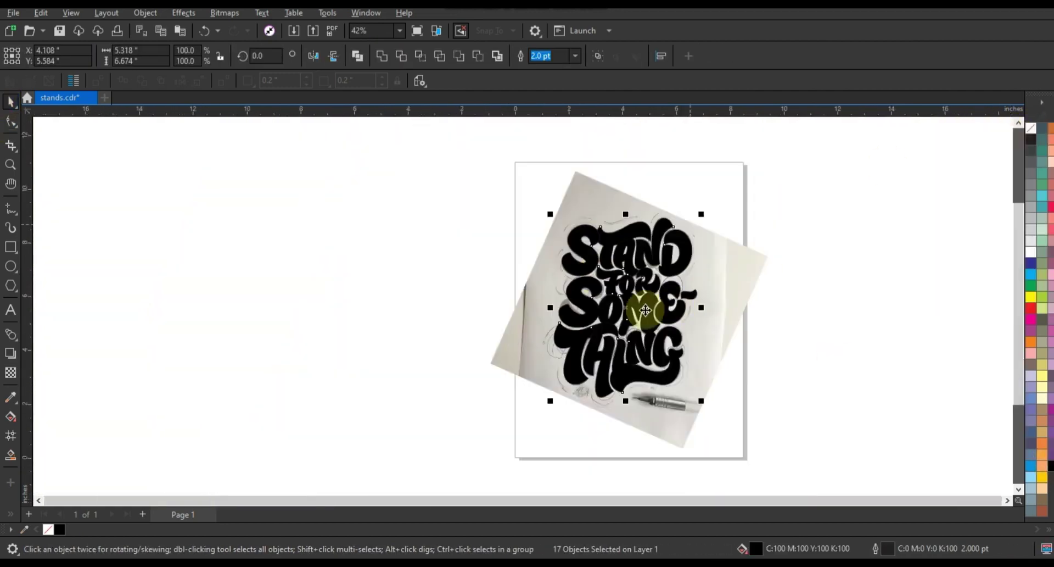
- Move the black lettering off the photo and paste the drip image onto empty canvas
drag(617, 300, 459, 400)
scroll(929, 334, up, 2)
key(ctrl+v)
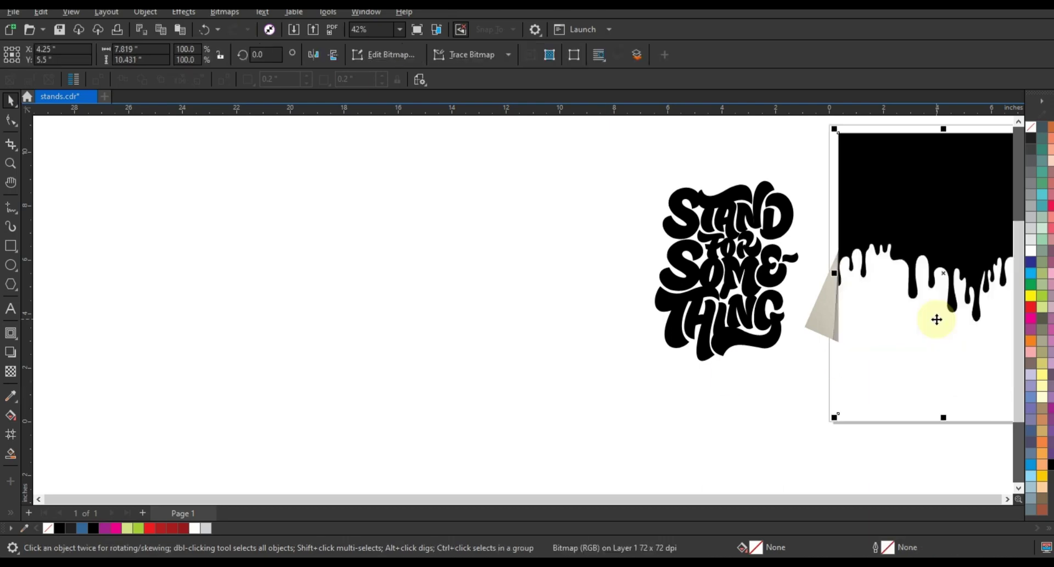
drag(927, 231, 536, 233)
- Outline-trace the drip as a low-quality image with higher detail, then move it left
right_click(537, 233)
mouse_move(582, 222)
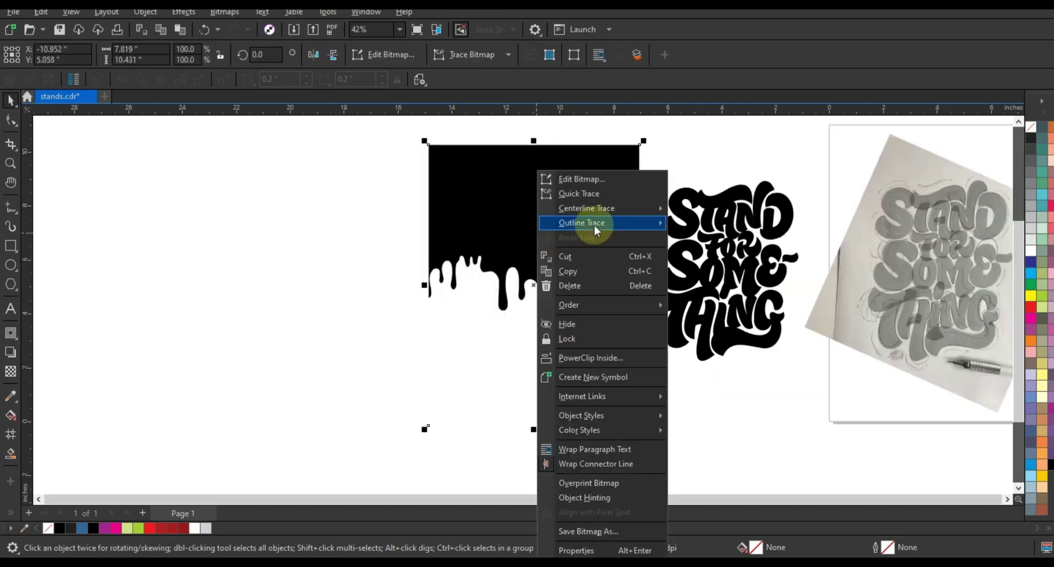
click(727, 283)
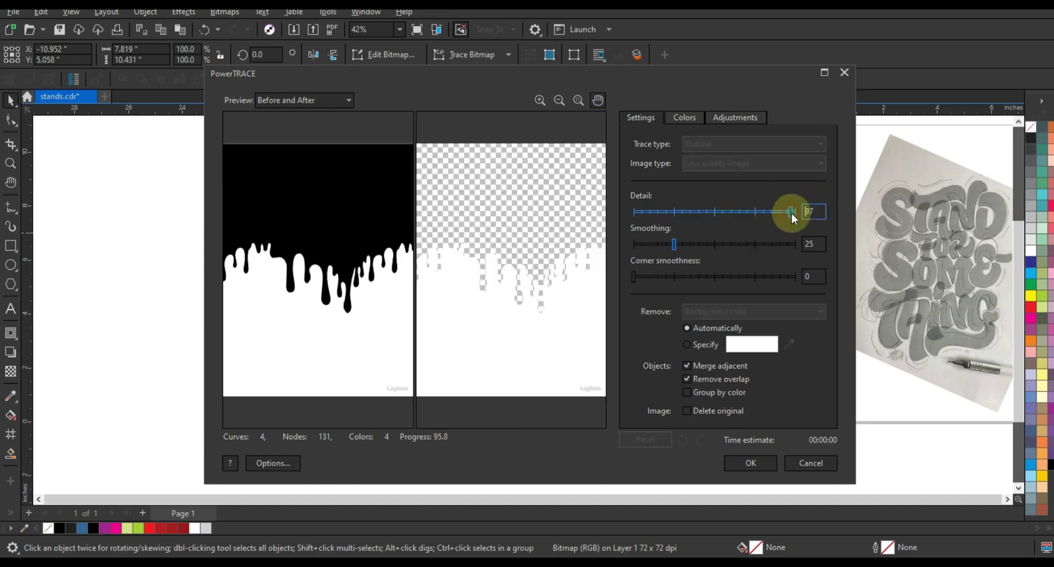
click(758, 460)
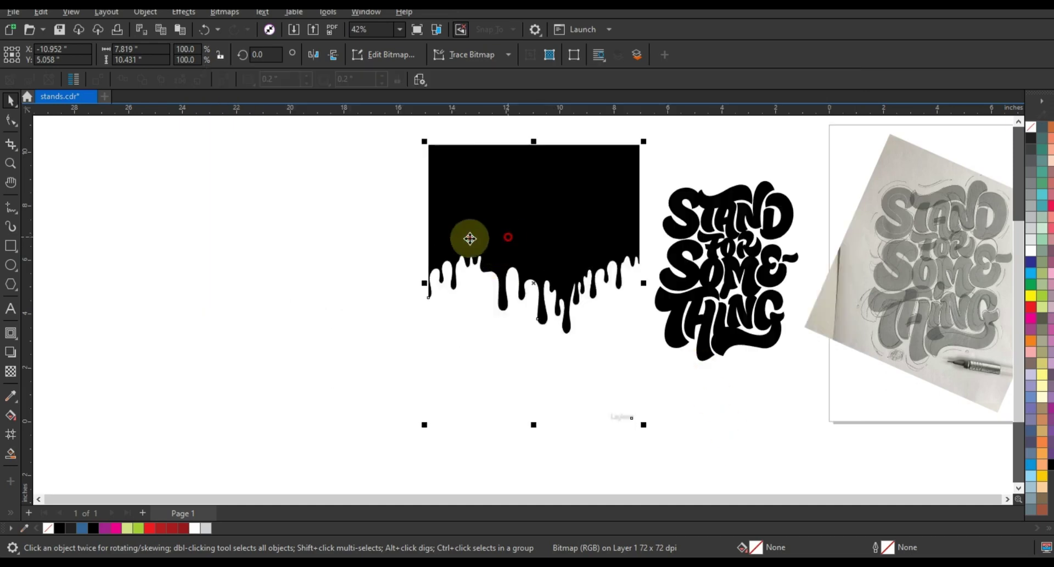
drag(469, 238, 244, 252)
- Delete the original drip bitmap and move the traced drip group further left
click(536, 253)
key(Delete)
click(354, 266)
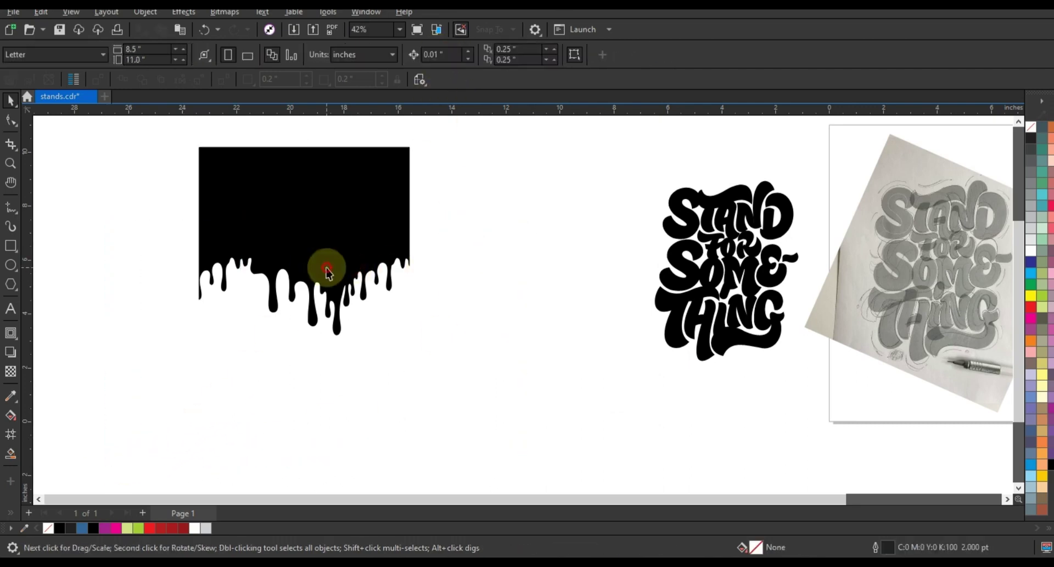
drag(327, 271, 196, 335)
- Drop a copy of the lettering to the left and combine it into one curve
drag(599, 166, 805, 384)
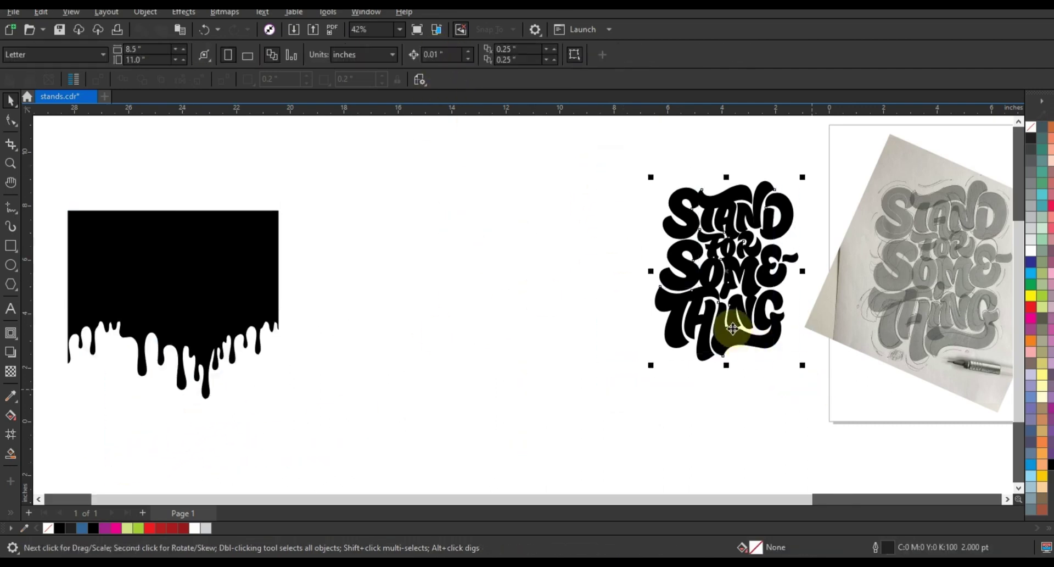
drag(732, 328, 471, 328)
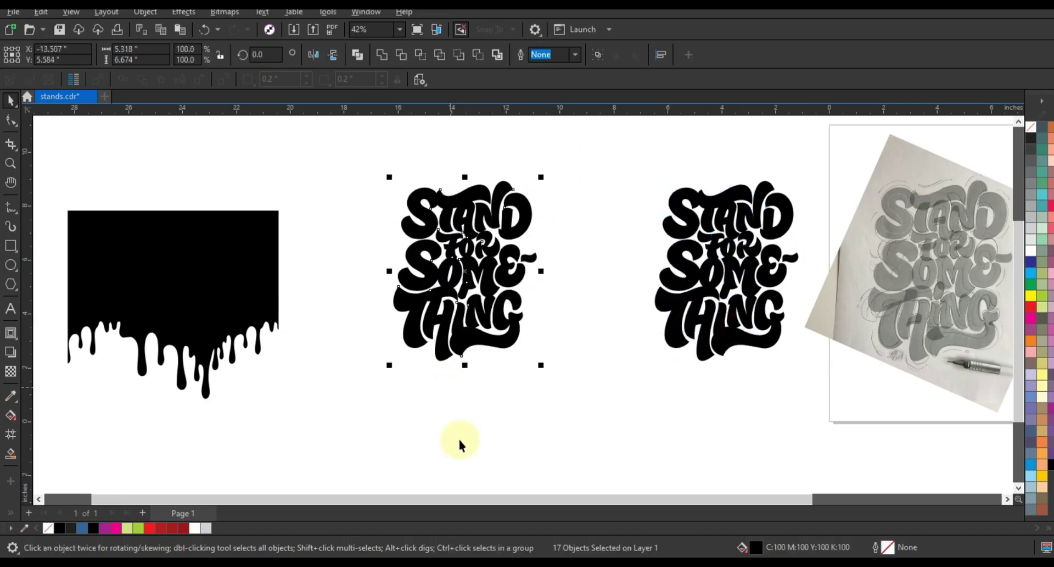
key(ctrl+l)
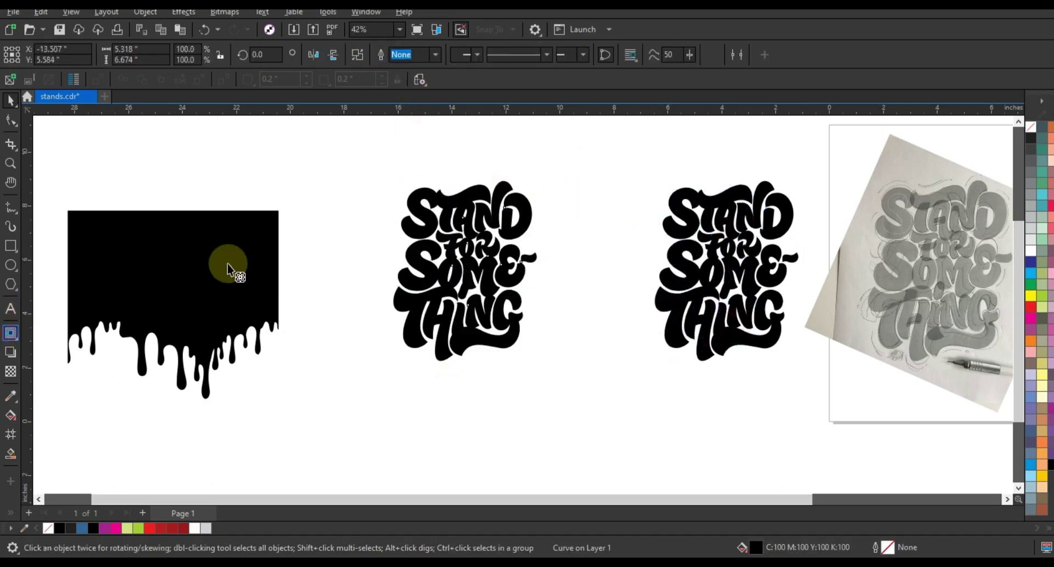
- Add an outside contour around the lettering copy, tightened to about 0.142 inches
click(227, 263)
drag(514, 184, 520, 174)
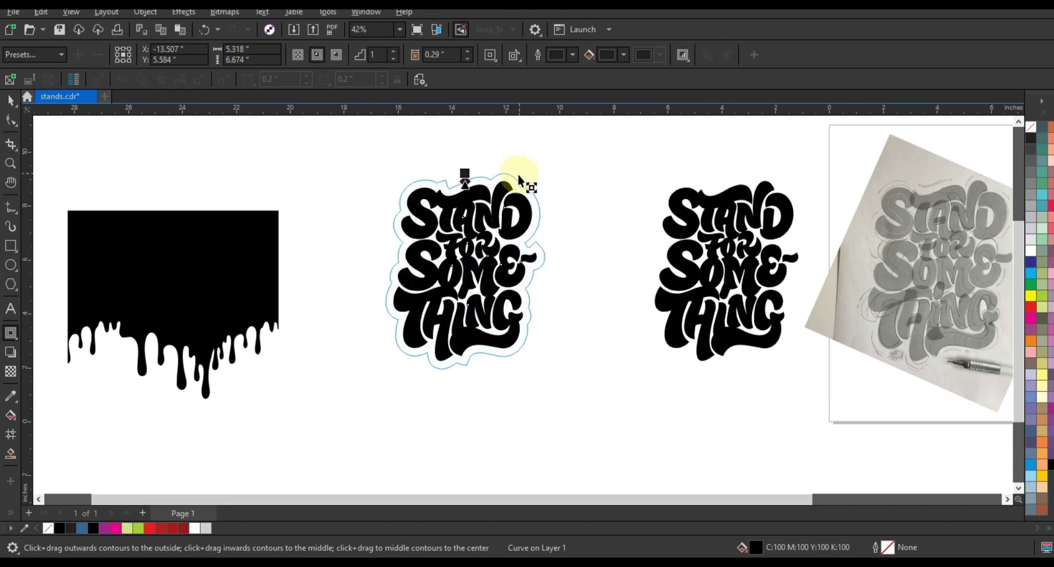
drag(518, 173, 521, 173)
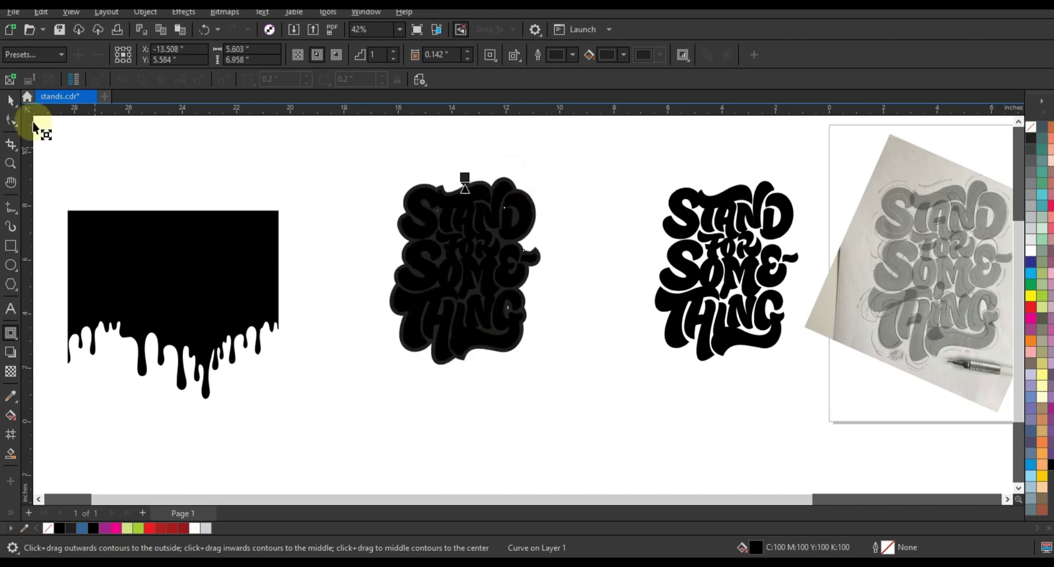
- Break the contour apart, delete the inner lettering and fill the remaining blob black
click(11, 101)
click(145, 11)
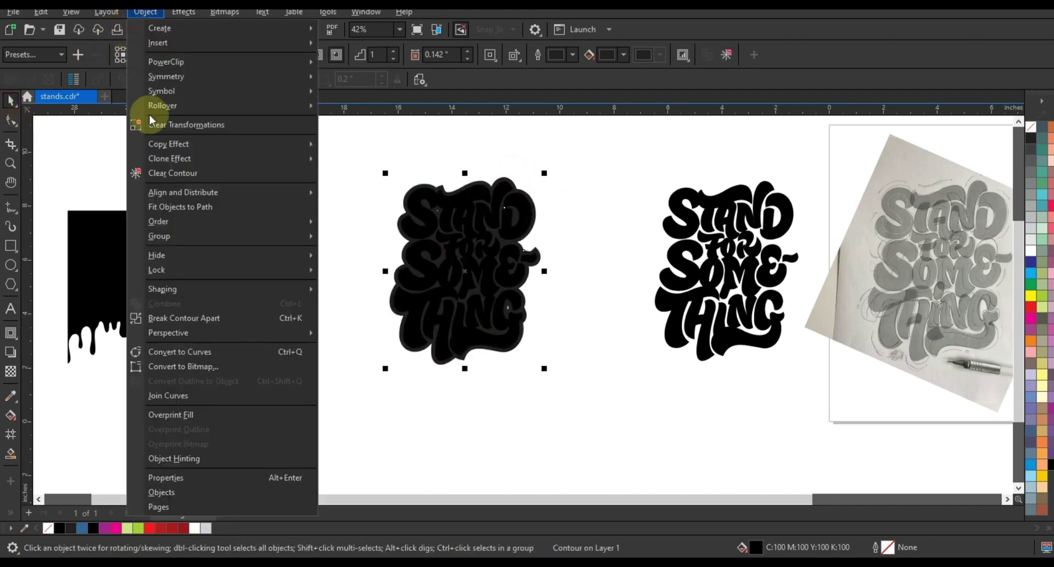
click(169, 314)
click(504, 284)
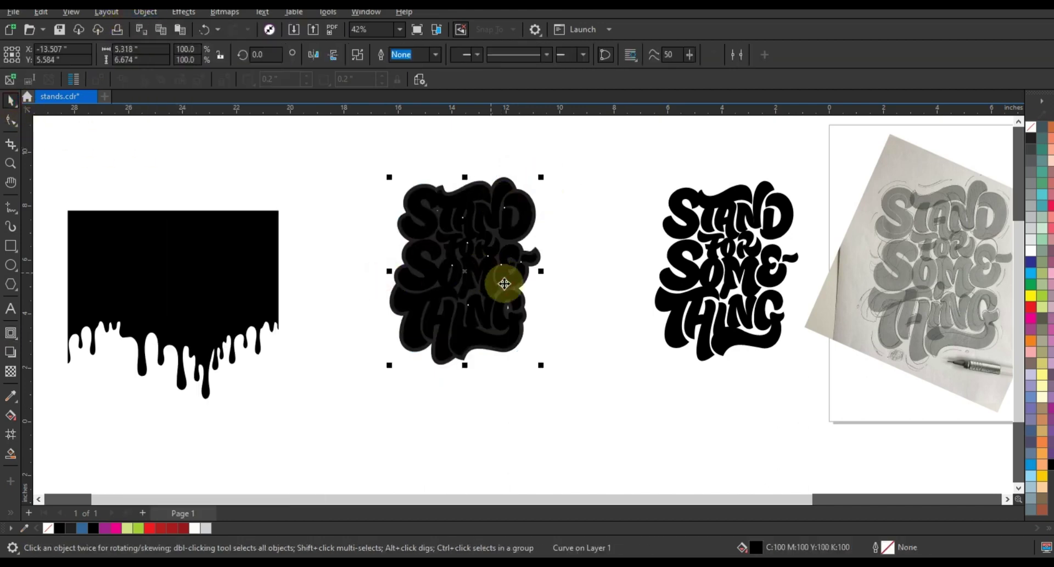
key(Delete)
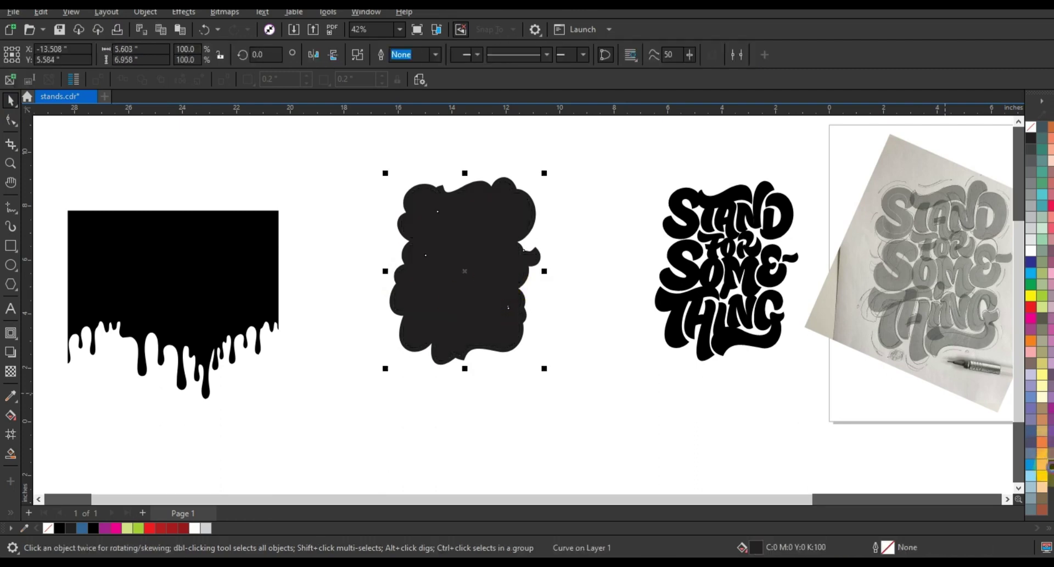
click(207, 316)
- Shrink the drip shape to 59.3% and position it over the black blob
drag(282, 403, 214, 340)
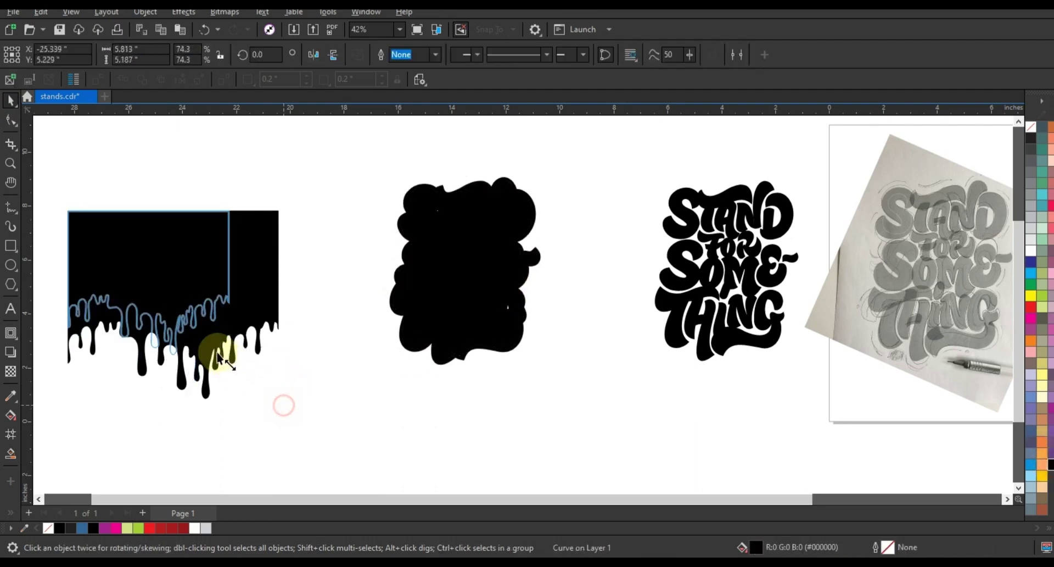
mouse_move(140, 264)
mouse_down()
mouse_move(438, 329)
mouse_move(458, 322)
mouse_up()
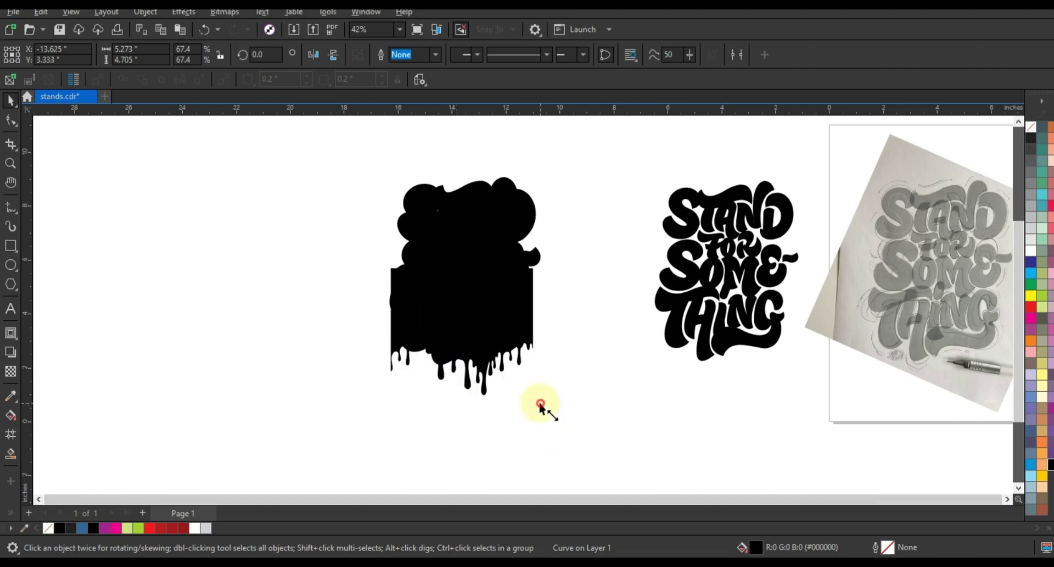
drag(541, 404, 519, 408)
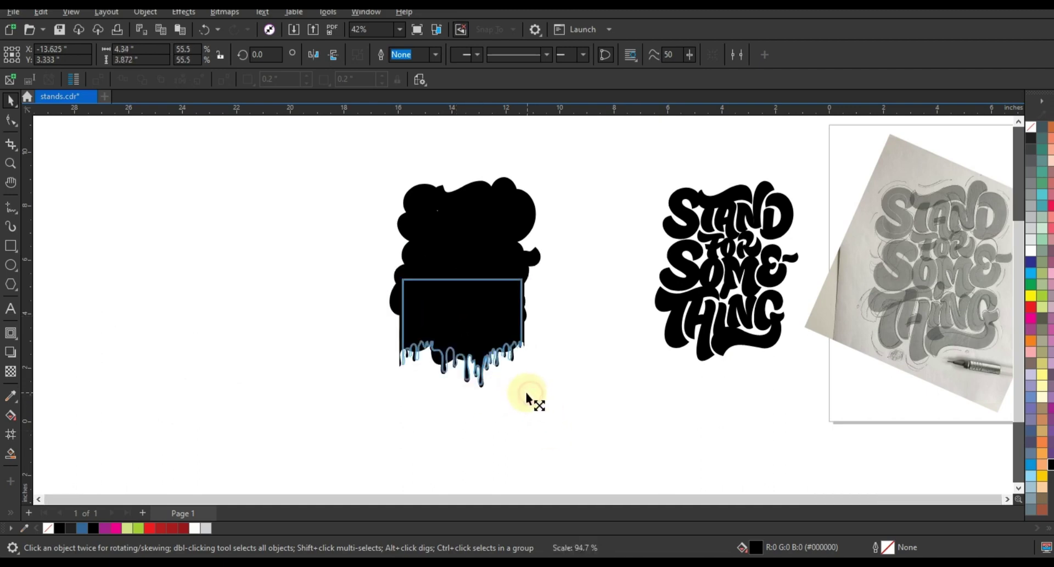
scroll(867, 411, down, 1)
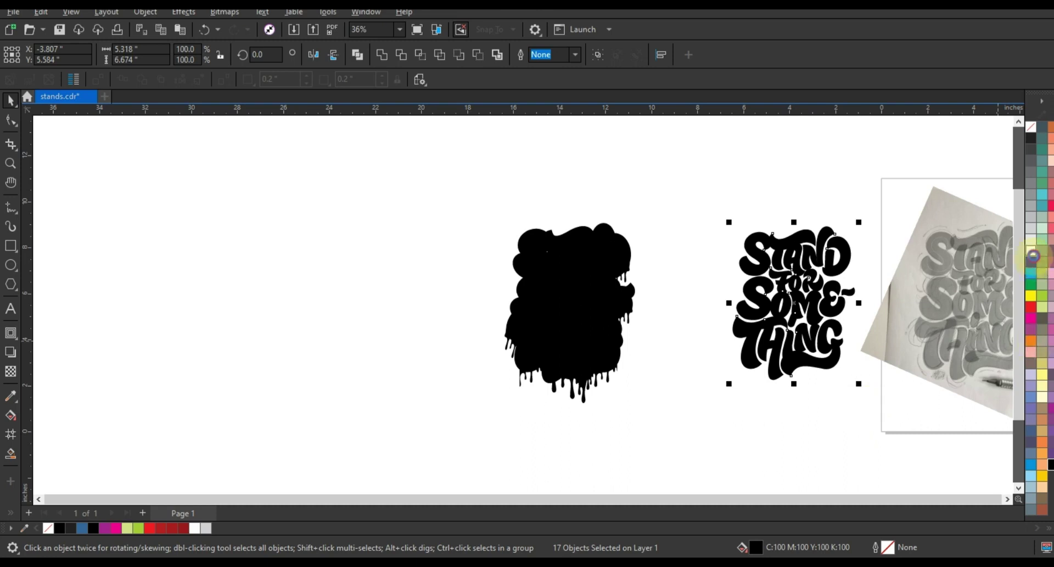
- Fill the lettering white, group it, and centre it on the drip blob
click(1033, 253)
key(ctrl+g)
shift+click(608, 277)
key(c)
key(e)
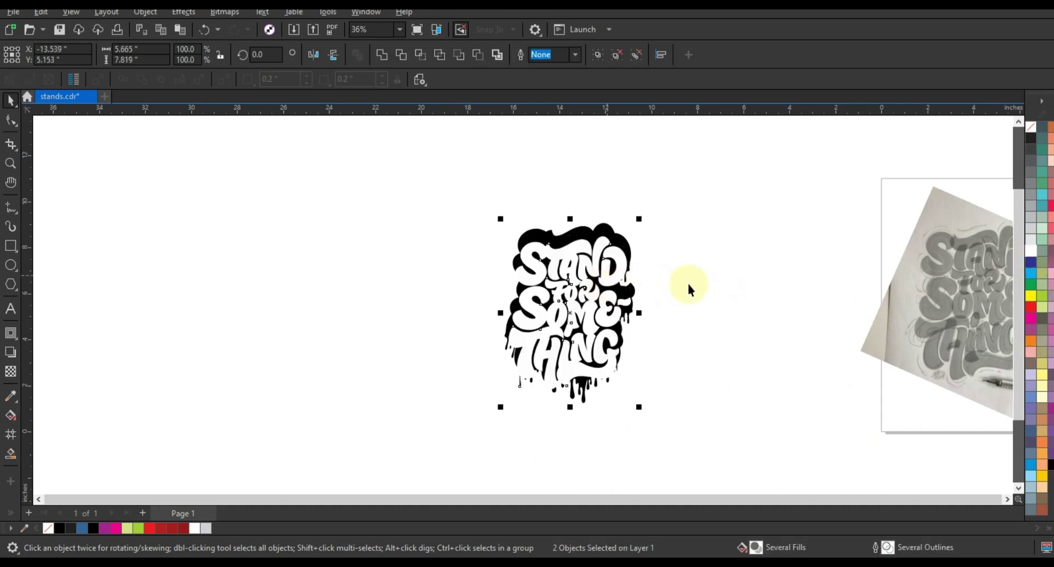
- Zoom in on the lettering artwork and select the lettering group
click(727, 296)
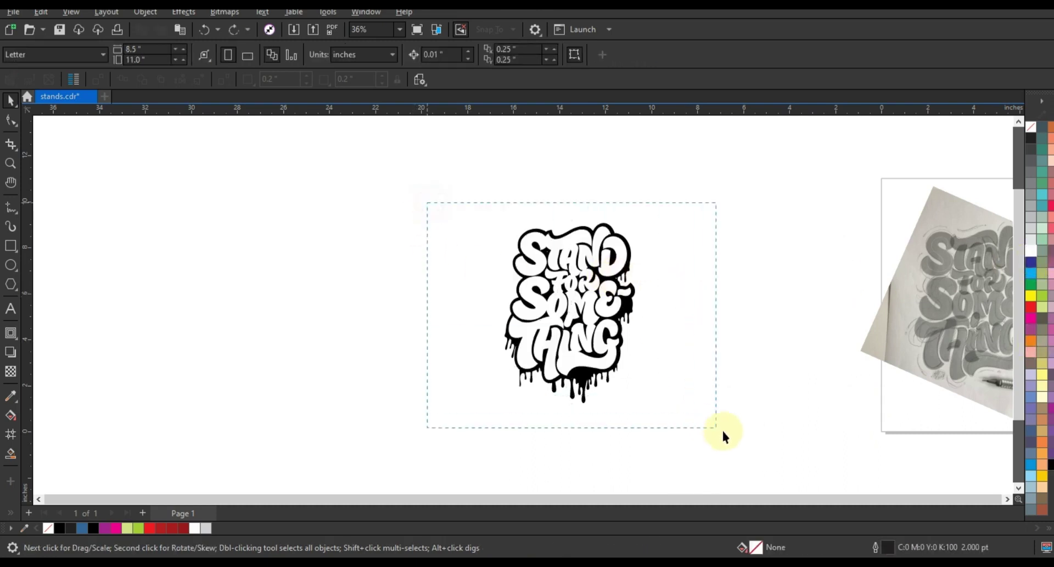
drag(723, 431, 722, 431)
key(shift+F2)
click(598, 305)
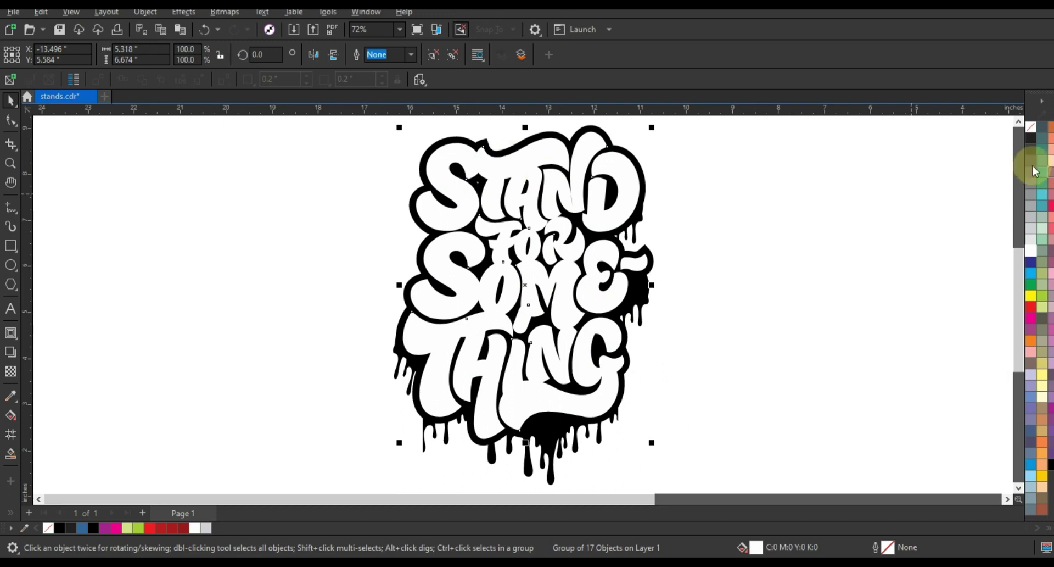
- Give the lettering a 2.0 pt black outline and fill STAND's S orange
right_click(1030, 145)
click(1016, 148)
text(2)
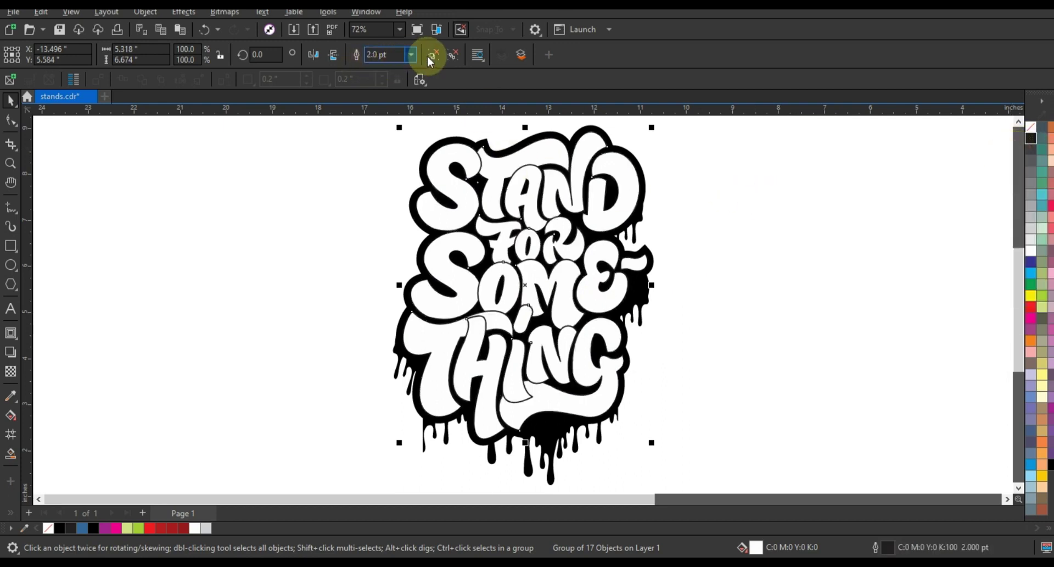
ctrl+click(455, 189)
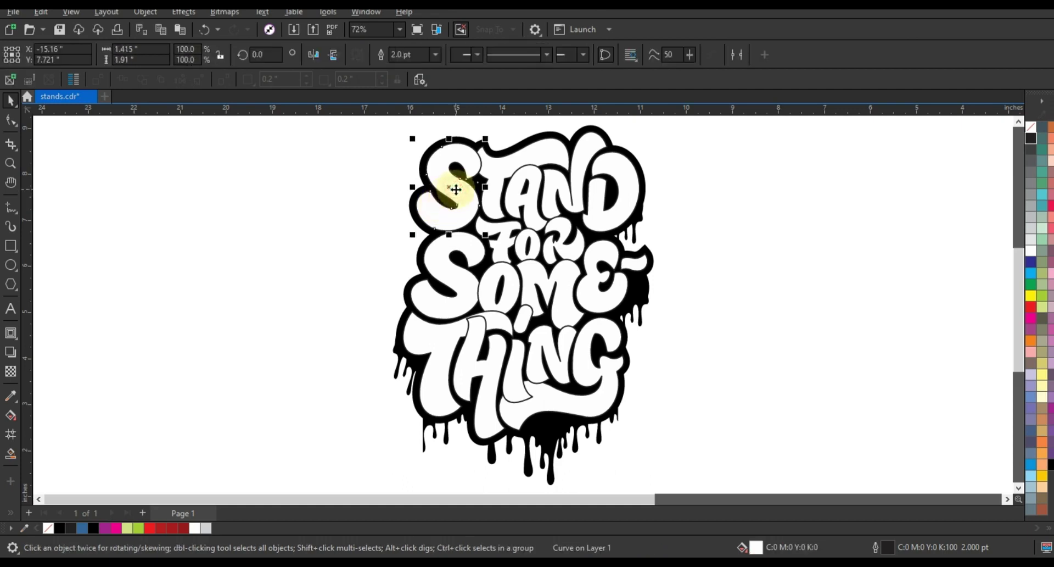
click(1032, 341)
- Lay an orange-to-yellow fountain fill across the S, orange on the left
key(g)
drag(480, 210, 427, 186)
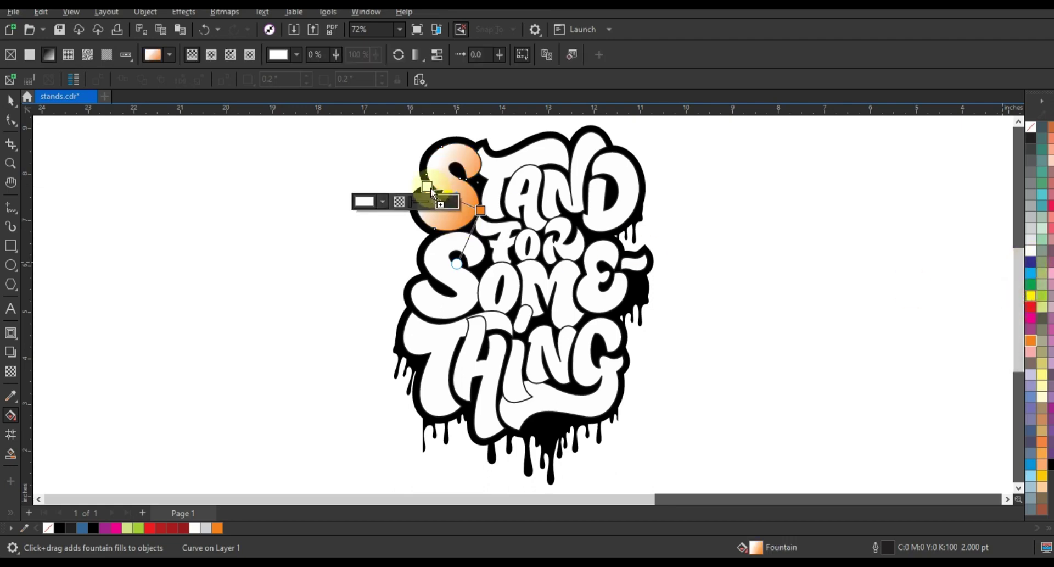
drag(445, 211, 428, 187)
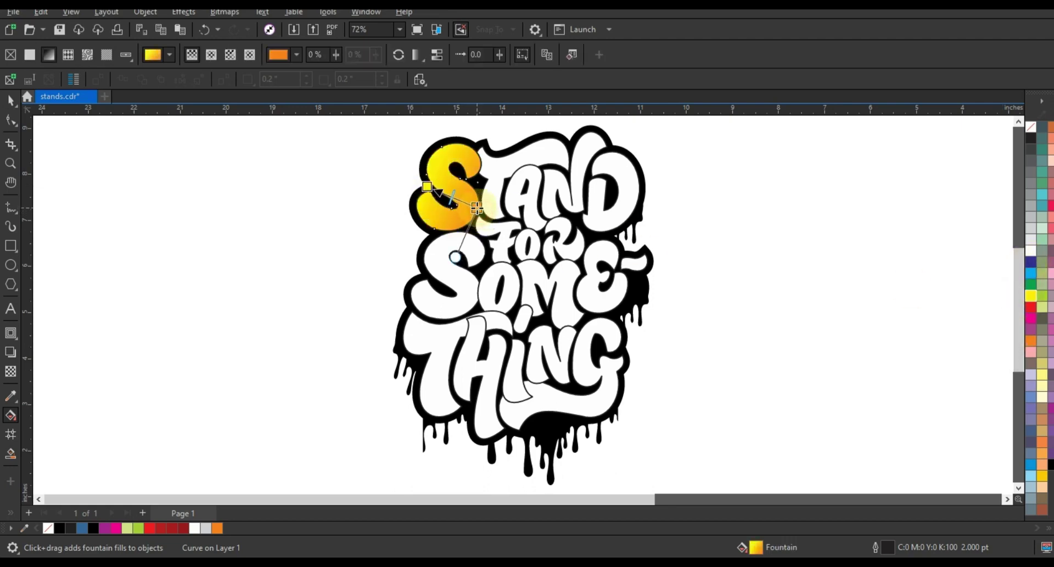
mouse_move(478, 208)
mouse_down()
mouse_move(417, 203)
mouse_move(496, 190)
mouse_up()
- Copy the S's fill onto the letters TAND using Copy Properties From
click(497, 181)
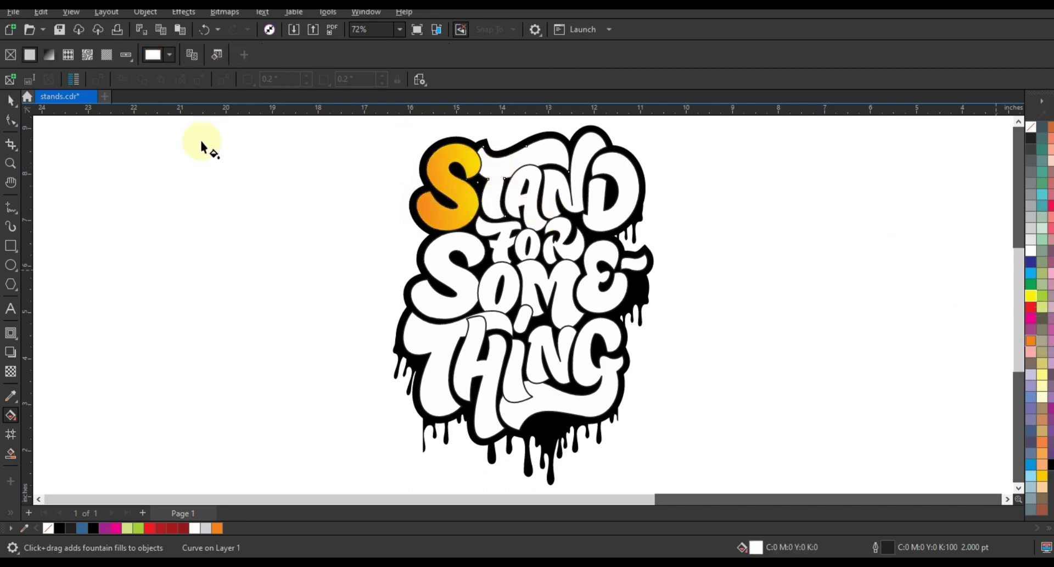
key(space)
shift+click(558, 184)
shift+click(600, 188)
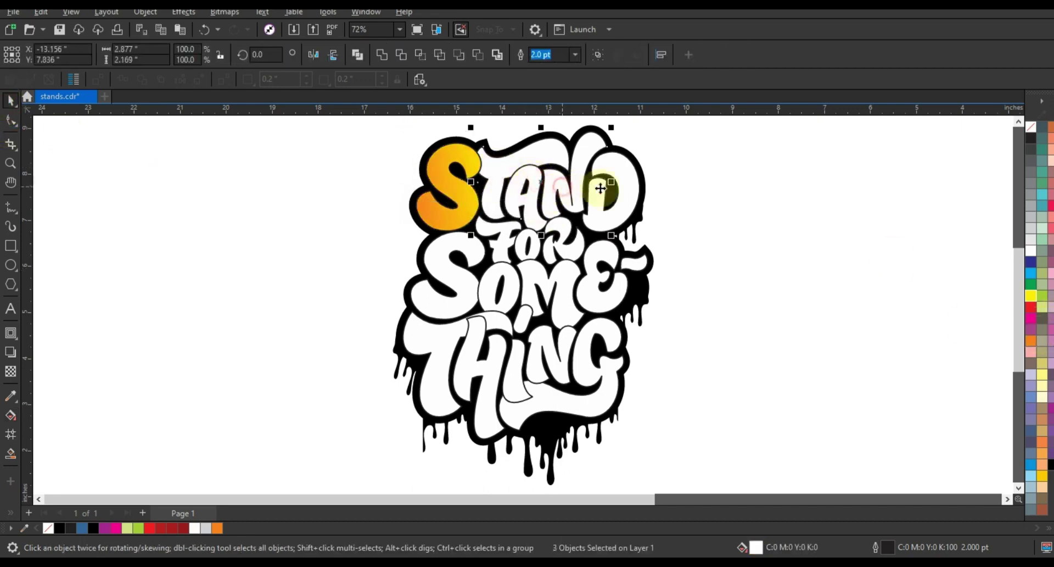
click(71, 12)
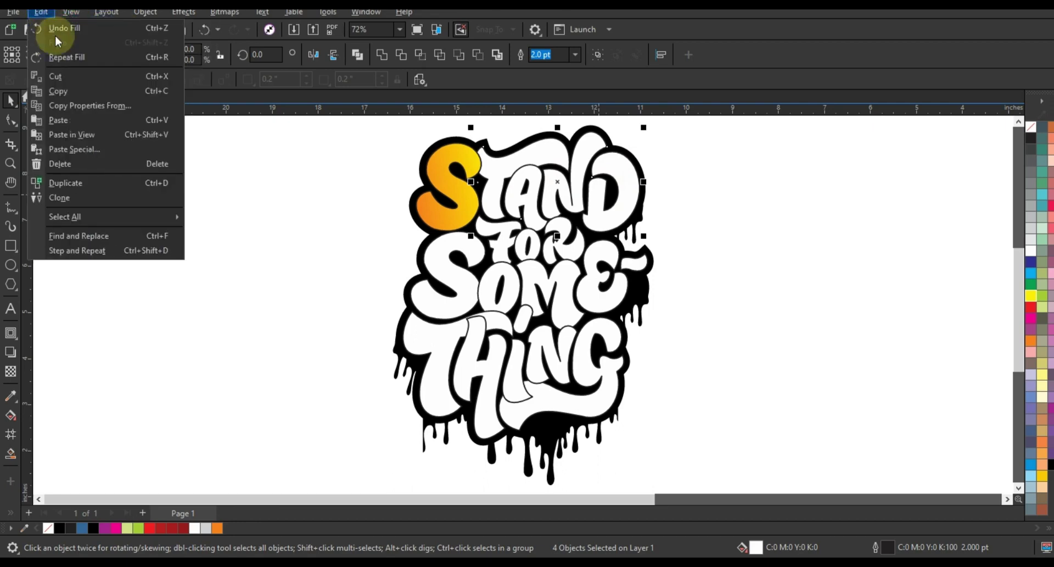
click(71, 101)
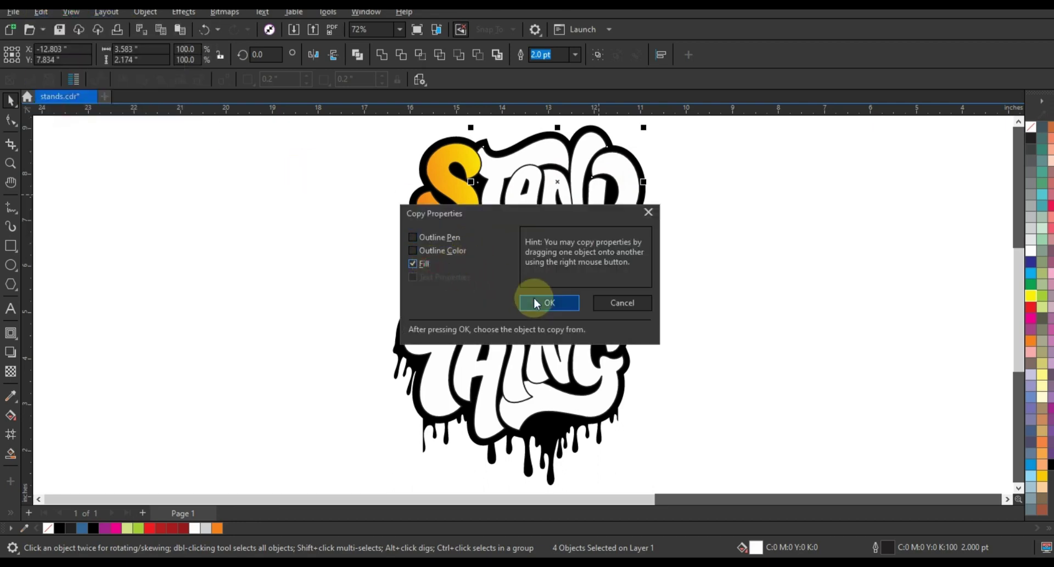
click(534, 302)
click(445, 181)
- Reshape TAND's gradient handles so the fill stretches toward the D
click(346, 200)
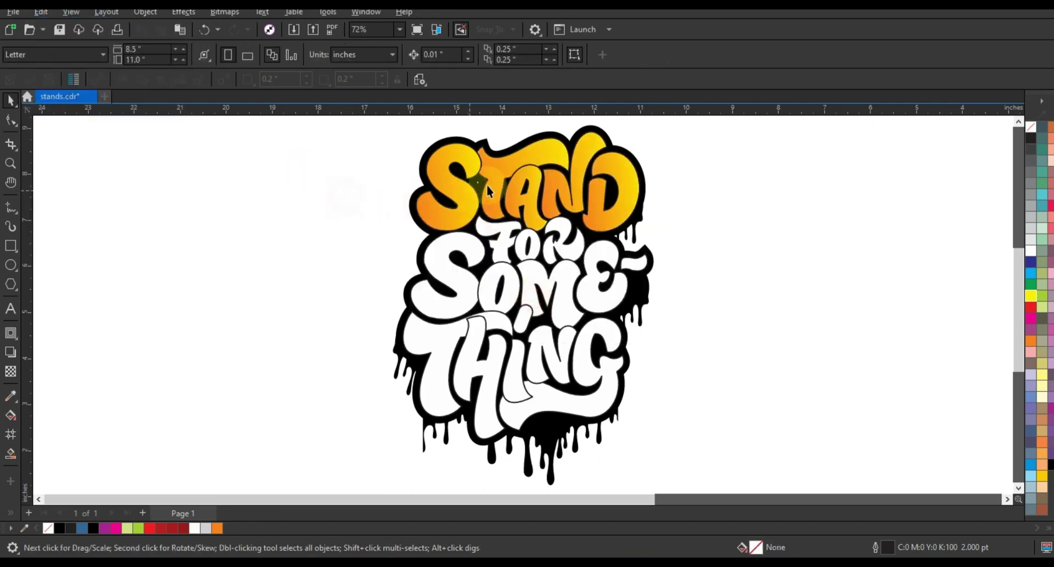
key(g)
click(473, 210)
drag(477, 196, 485, 193)
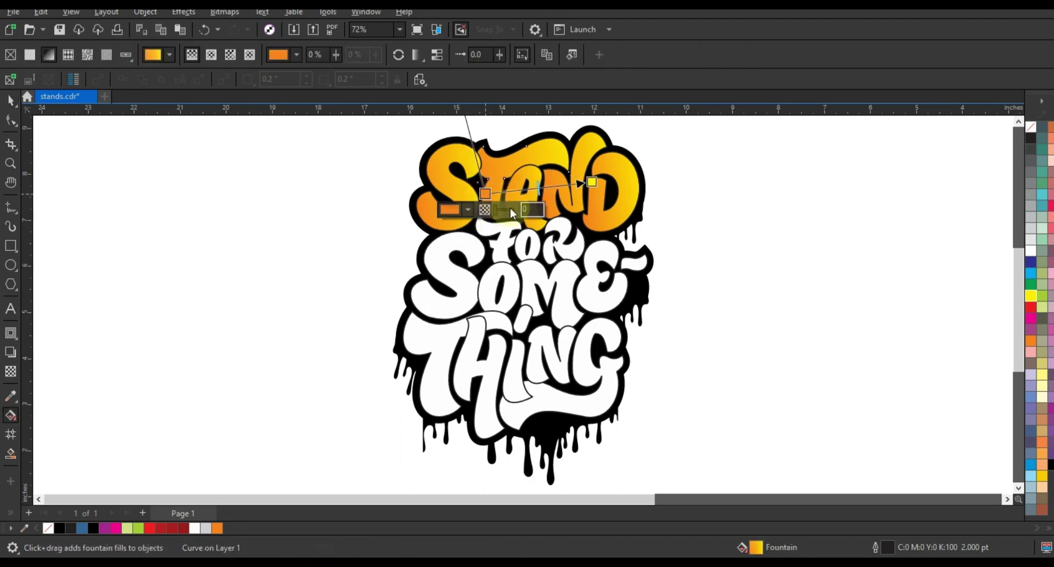
mouse_move(591, 181)
mouse_down()
mouse_move(558, 201)
mouse_move(516, 174)
mouse_up()
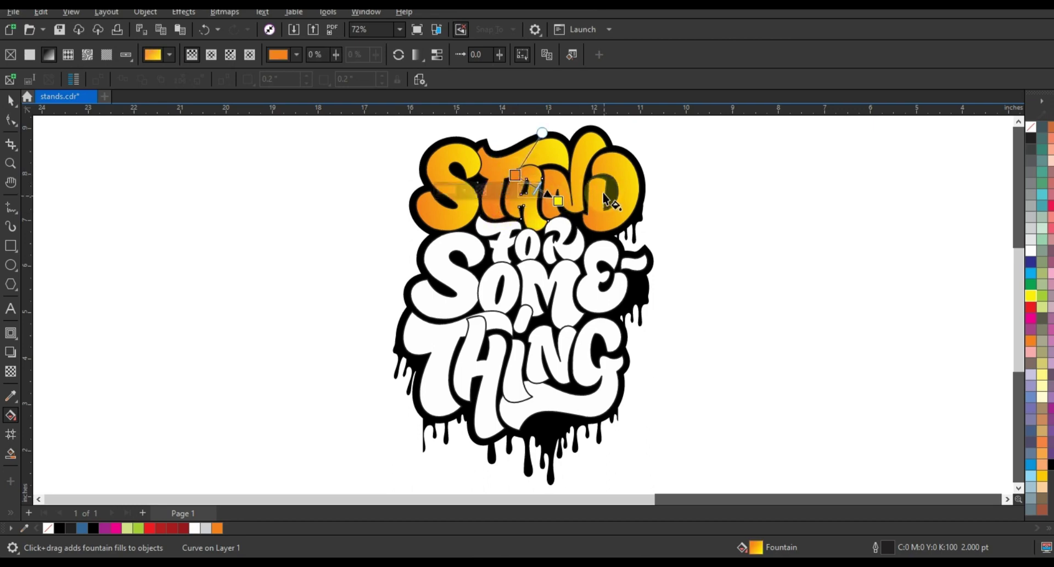
click(11, 100)
- Fill FOR blue with a vertical blue gradient
click(521, 242)
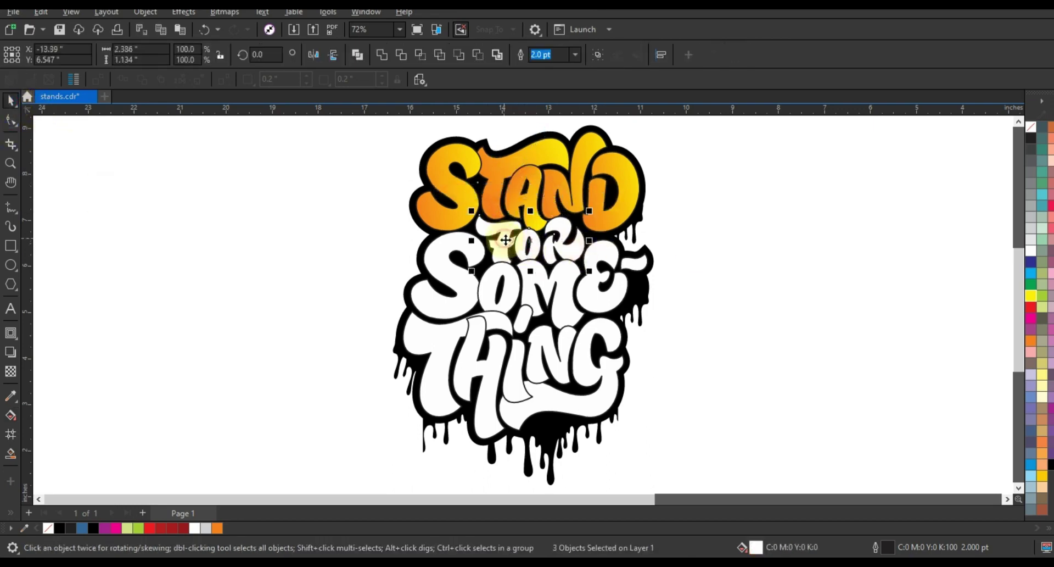
scroll(513, 222, up, 3)
click(1030, 277)
key(g)
drag(526, 234, 533, 296)
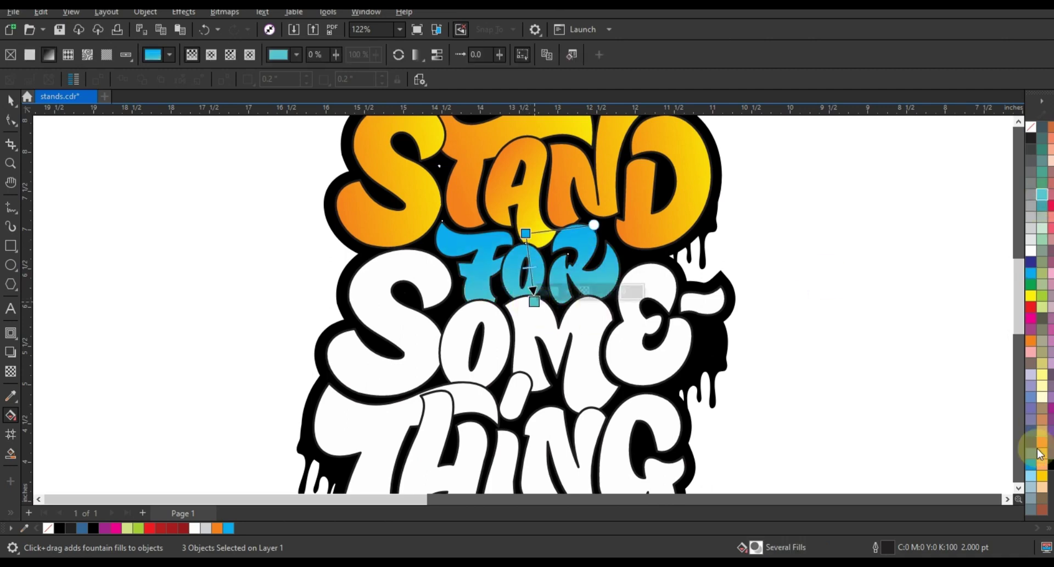
click(11, 101)
- Give SOME- a red-to-dark-red gradient fill
click(636, 282)
click(1031, 306)
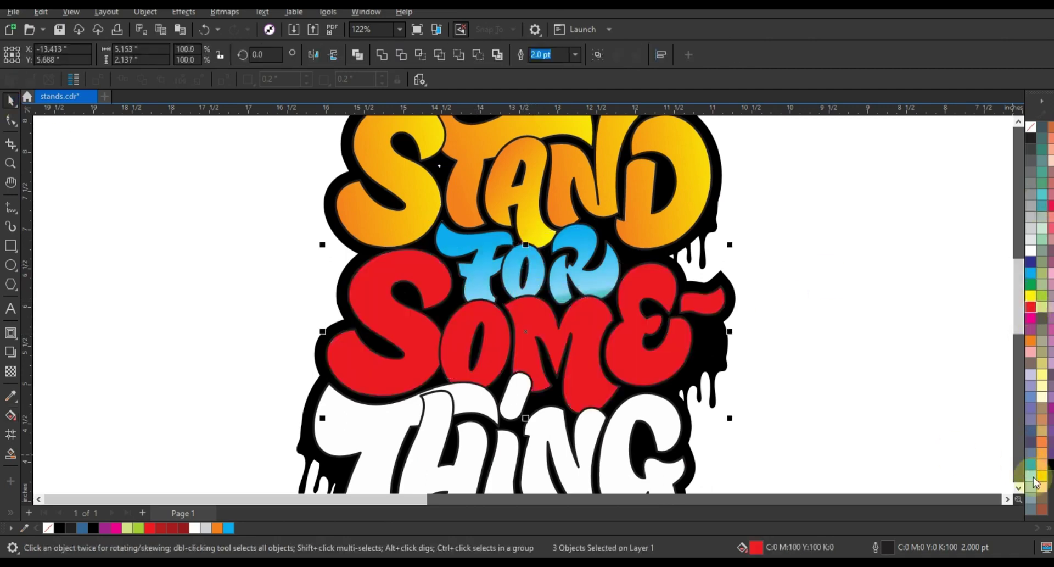
key(g)
click(388, 351)
click(1032, 306)
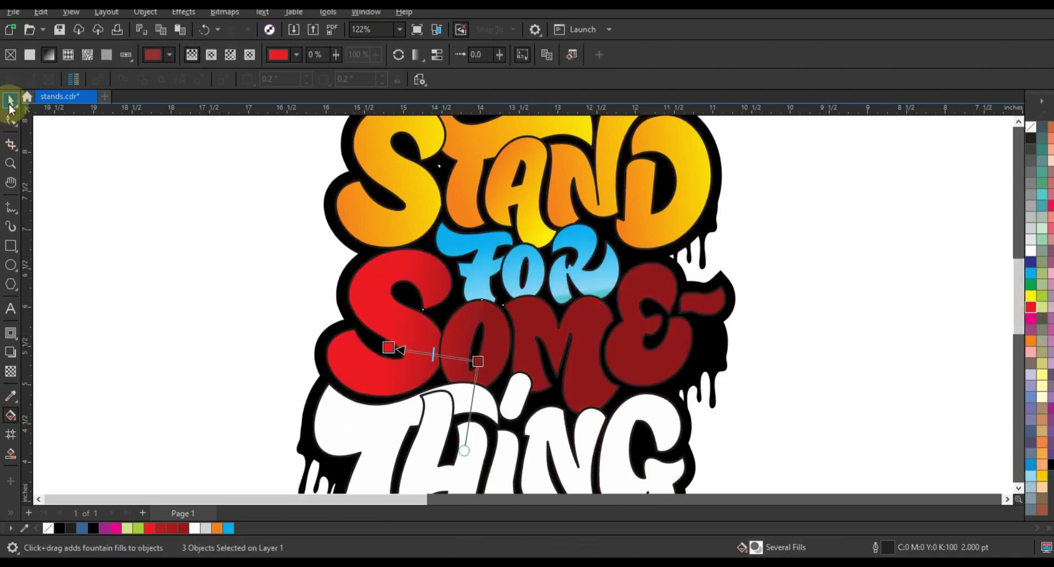
mouse_move(389, 347)
mouse_down()
mouse_move(429, 372)
mouse_move(572, 369)
mouse_up()
click(11, 101)
click(549, 340)
key(g)
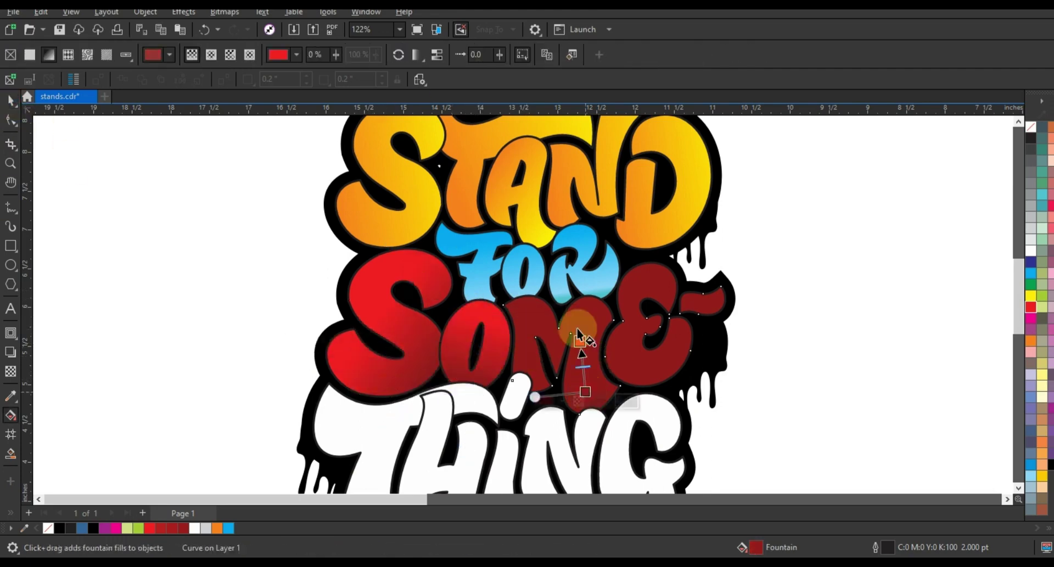
- Fill THING's T with a green gradient and copy that fill onto HING
click(10, 415)
drag(415, 264, 553, 250)
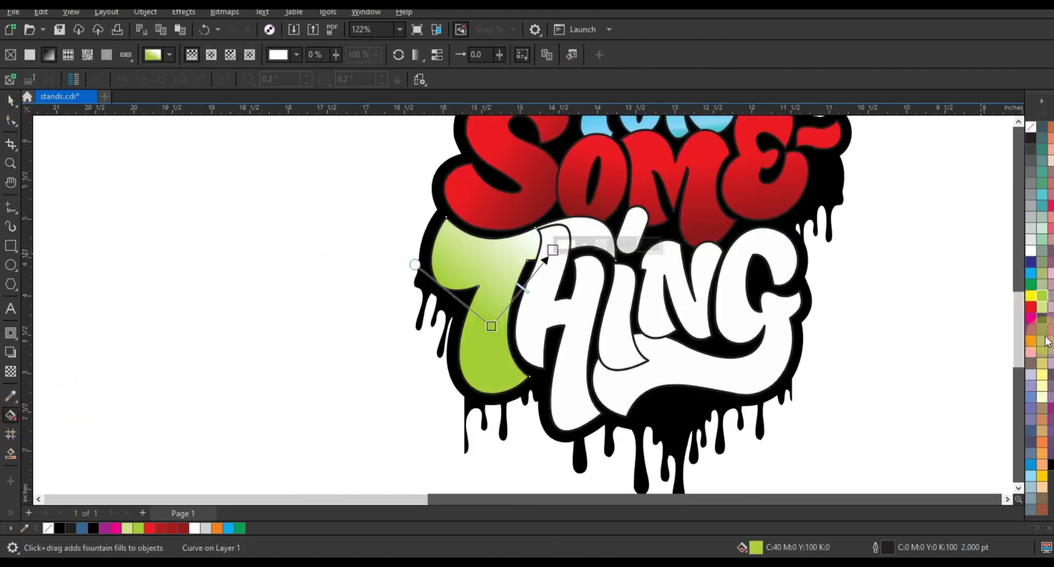
key(space)
click(586, 308)
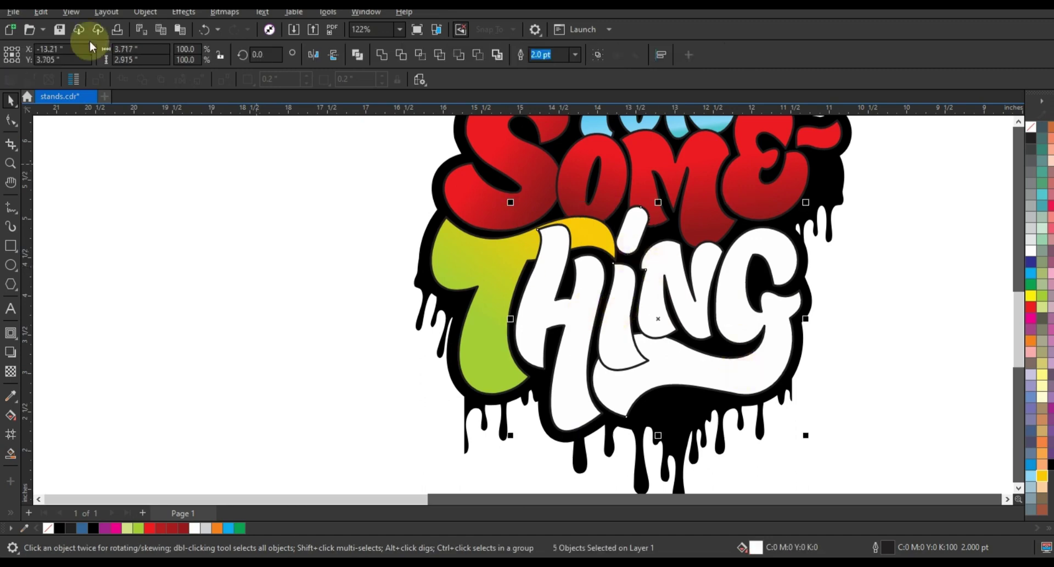
click(40, 12)
click(72, 175)
click(552, 307)
click(489, 368)
scroll(812, 377, down, 5)
scroll(624, 219, up, 3)
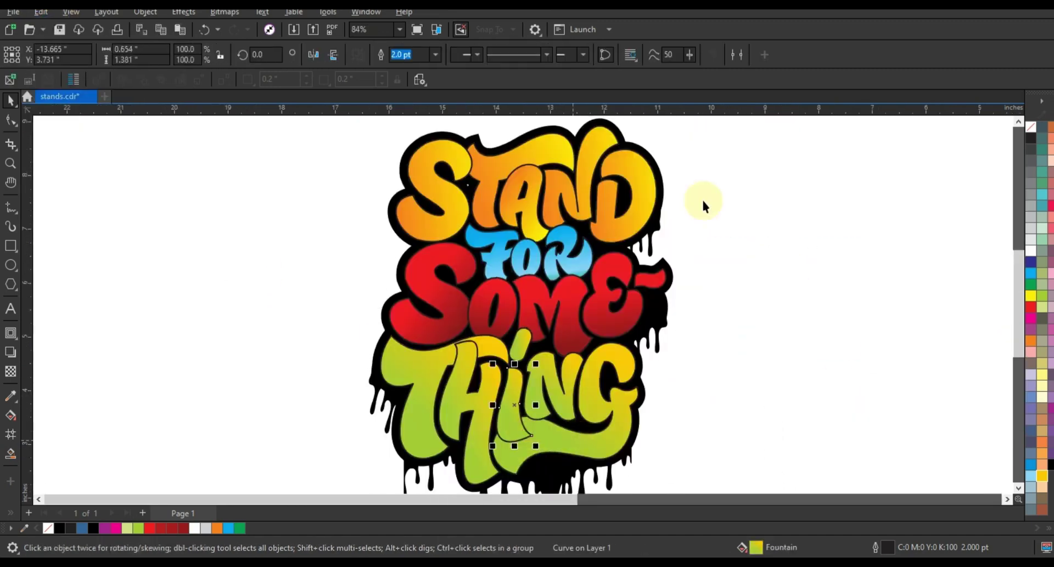
- Select the STAND, FOR and SOME- letters together
click(560, 184)
shift+click(598, 253)
shift+click(497, 285)
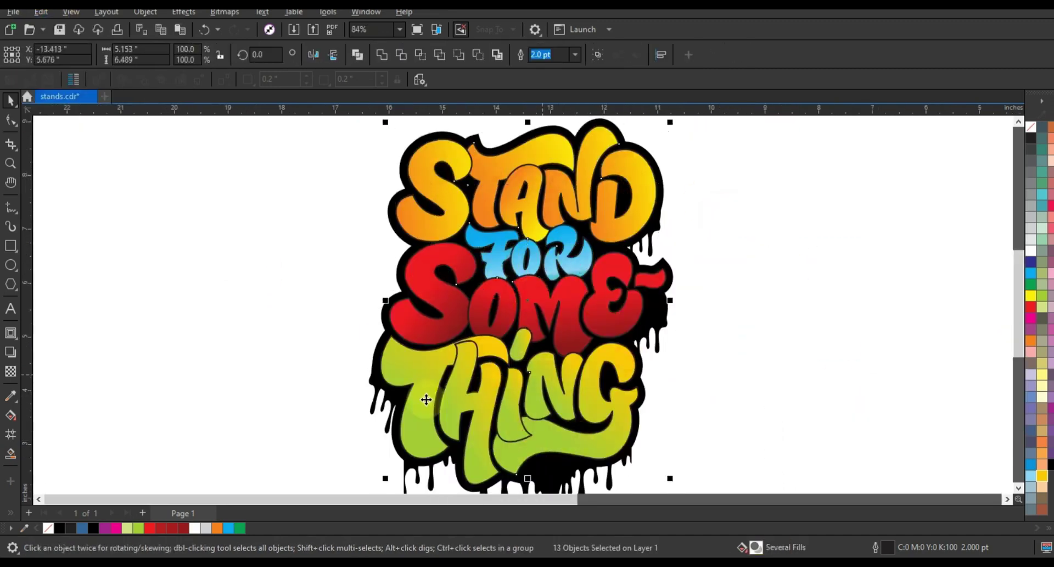
- Set all letter outlines to 4.0 pt black
shift+click(426, 399)
click(575, 54)
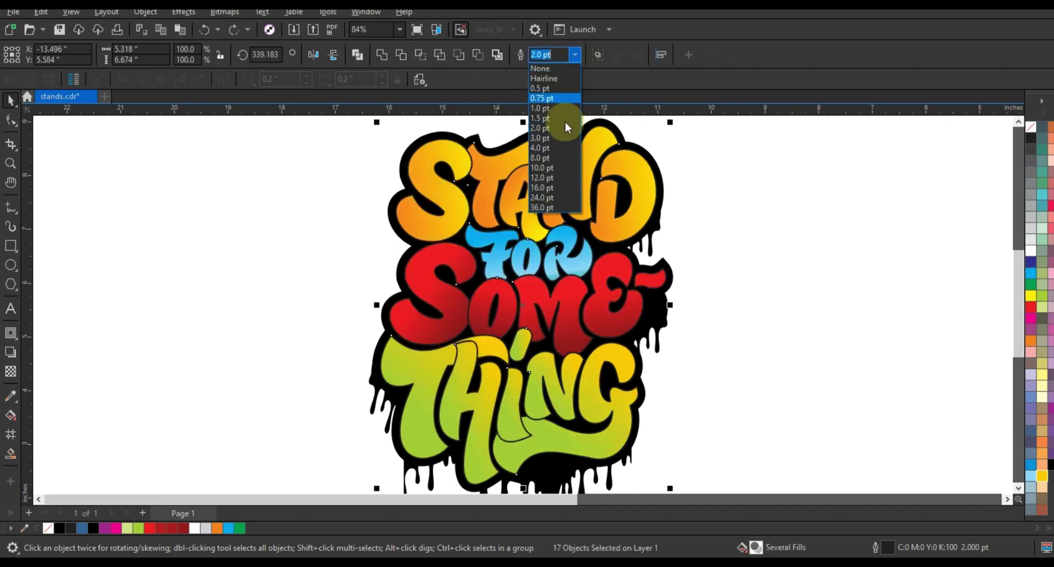
click(540, 148)
double_click(876, 547)
click(603, 400)
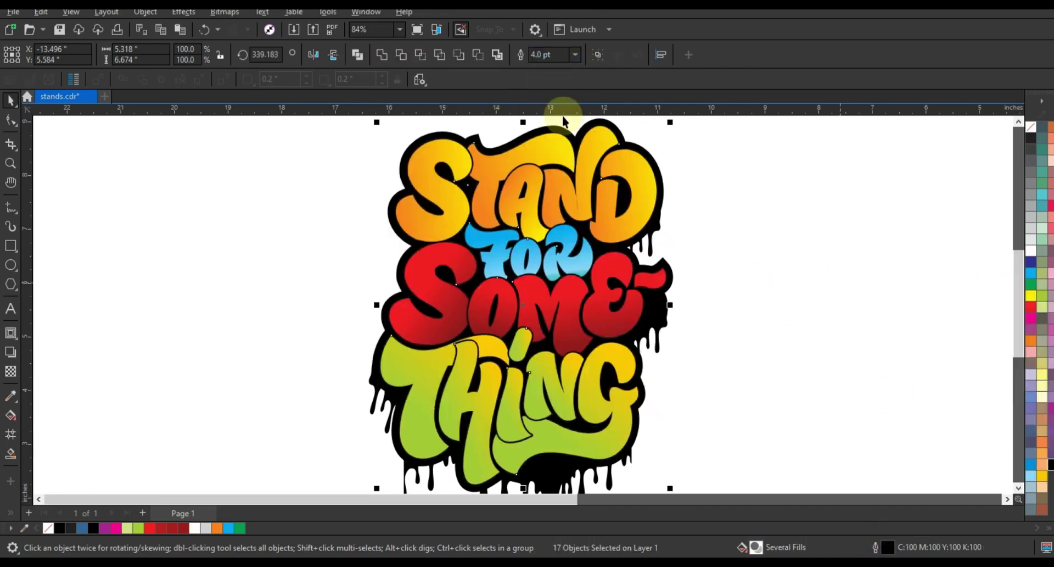
click(750, 286)
- Move the graffiti artwork beside the sketch photo and zoom to fit both
scroll(751, 286, down, 2)
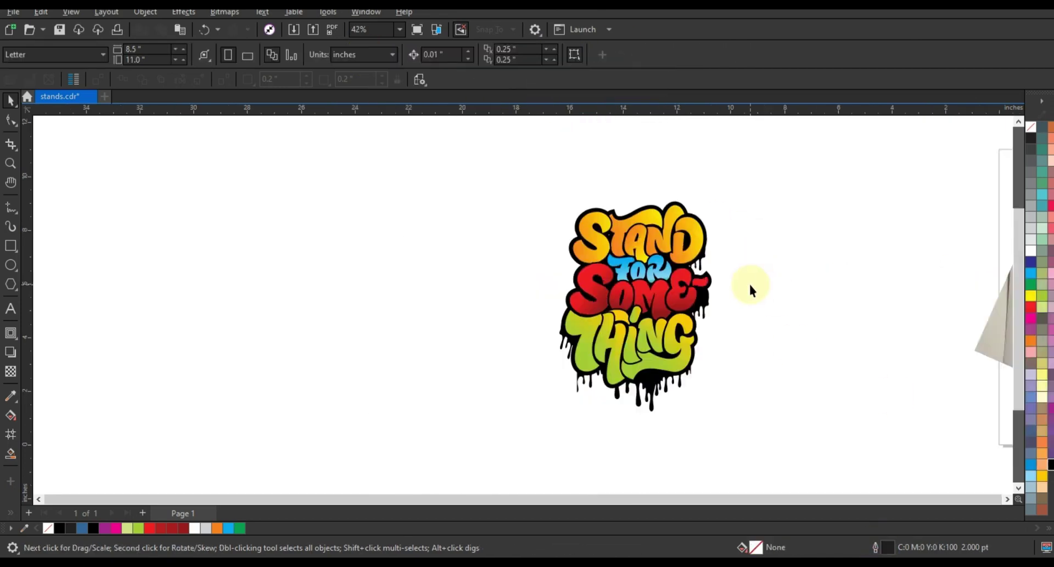
scroll(750, 287, down, 2)
drag(556, 164, 812, 400)
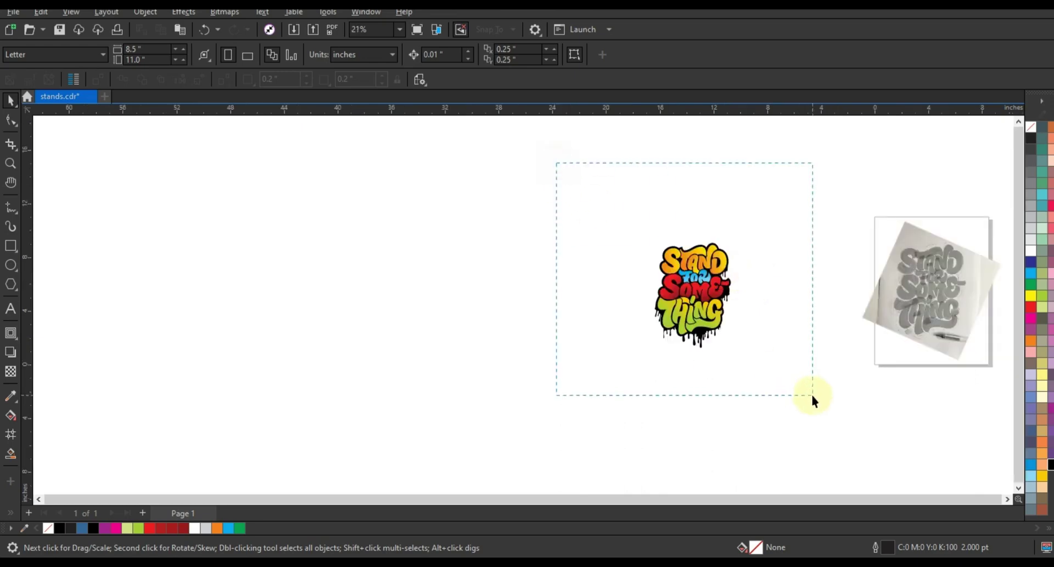
drag(705, 316, 812, 312)
drag(715, 212, 1002, 383)
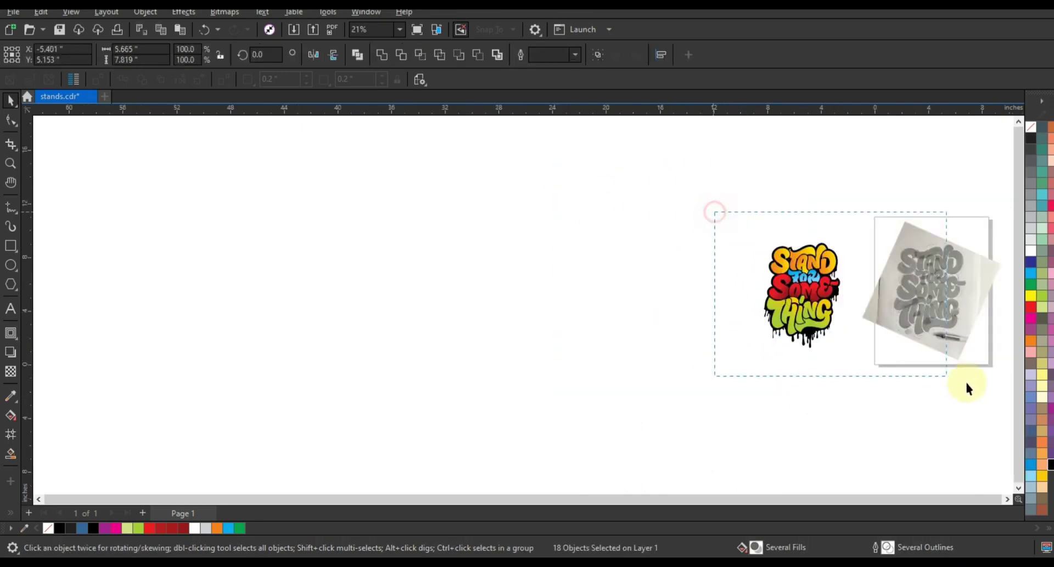
key(shift+F2)
click(902, 344)
scroll(901, 344, up, 1)
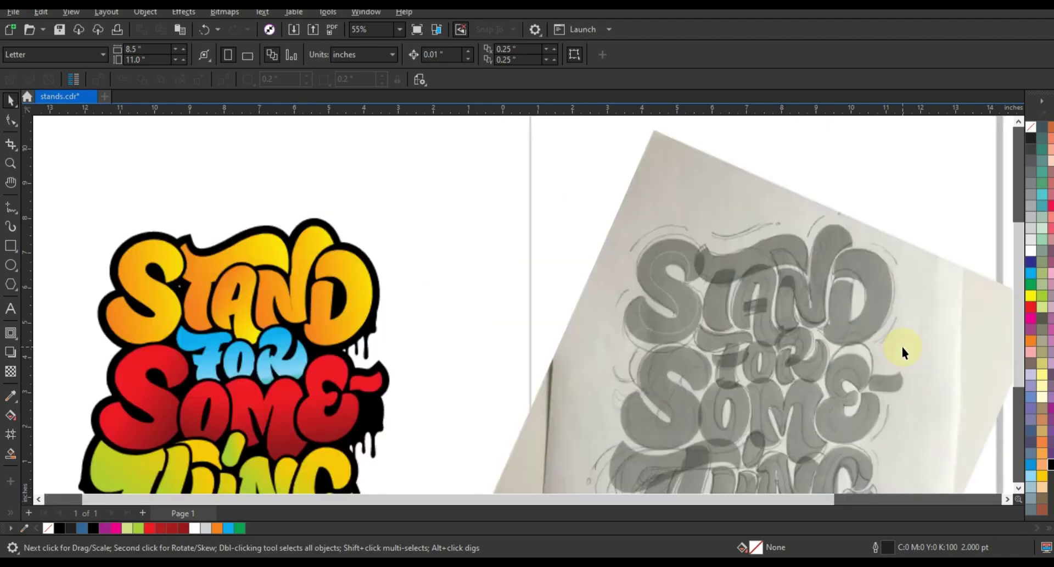
- Open Full-Screen Preview (F9) of the graffiti beside the pencil sketch
key(F9)
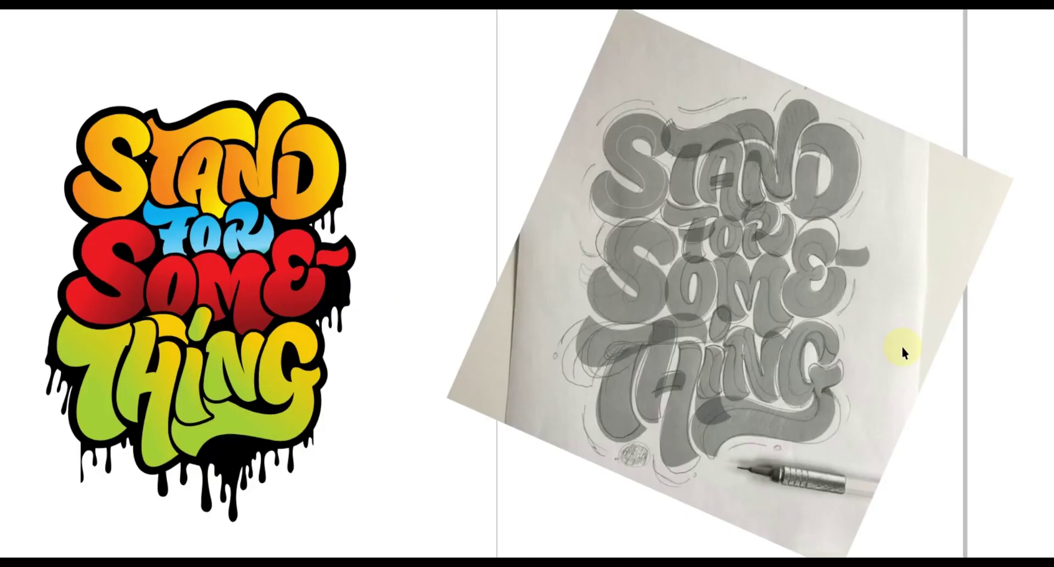